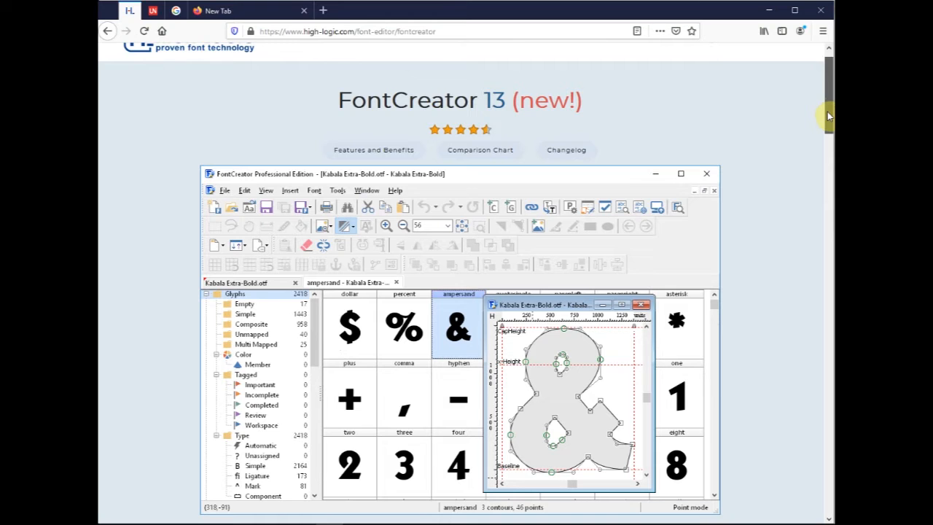
# - Look over the title and editor screenshot on the FontCreator 13 product page, highlighting the product name
pyautogui.moveTo(828, 115); pyautogui.dragTo(828, 116)
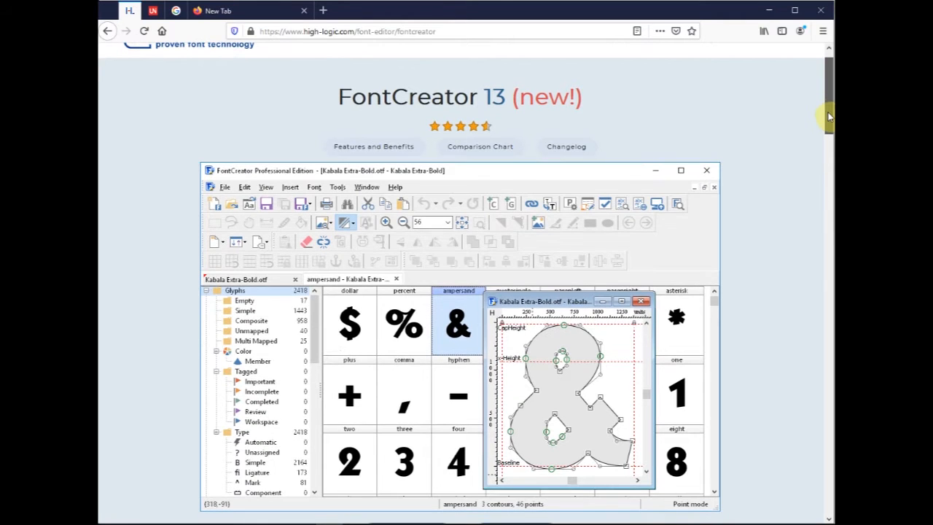
pyautogui.moveTo(828, 115); pyautogui.dragTo(830, 128)
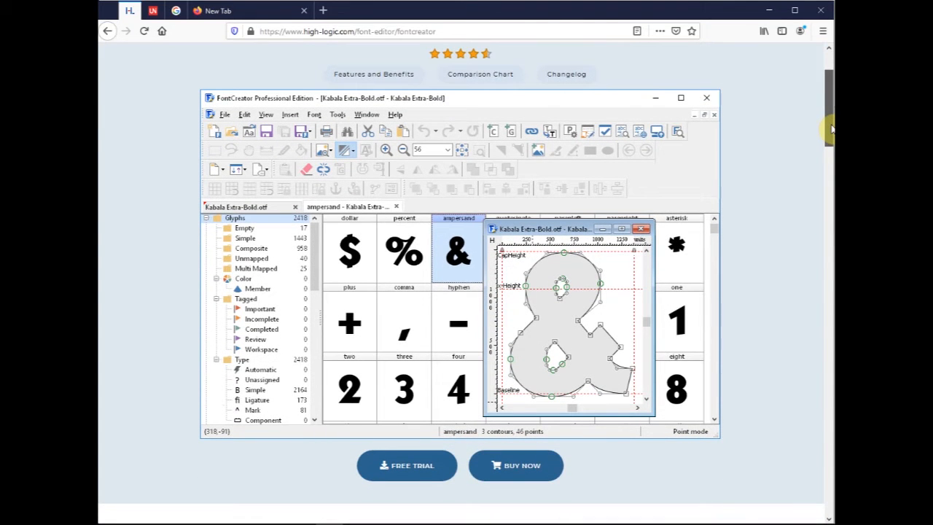
pyautogui.moveTo(831, 128); pyautogui.dragTo(831, 113)
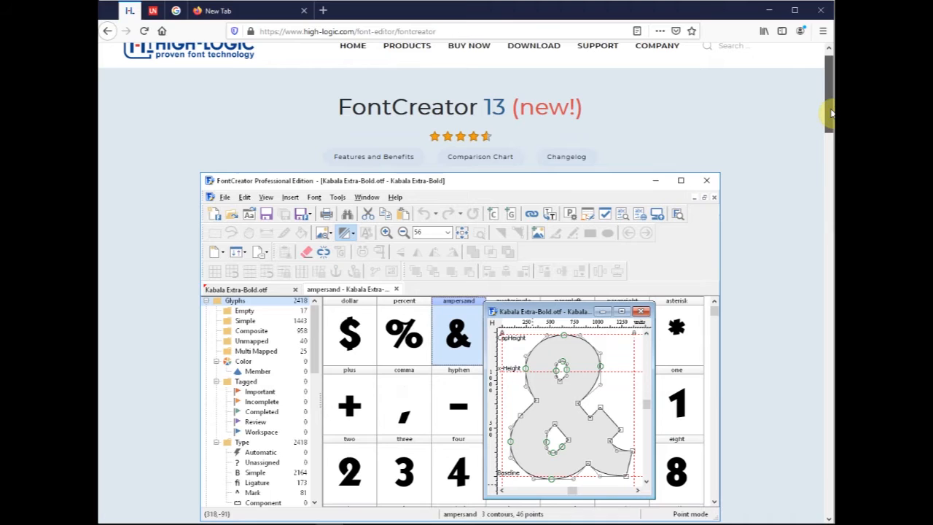
pyautogui.moveTo(831, 113); pyautogui.dragTo(830, 108)
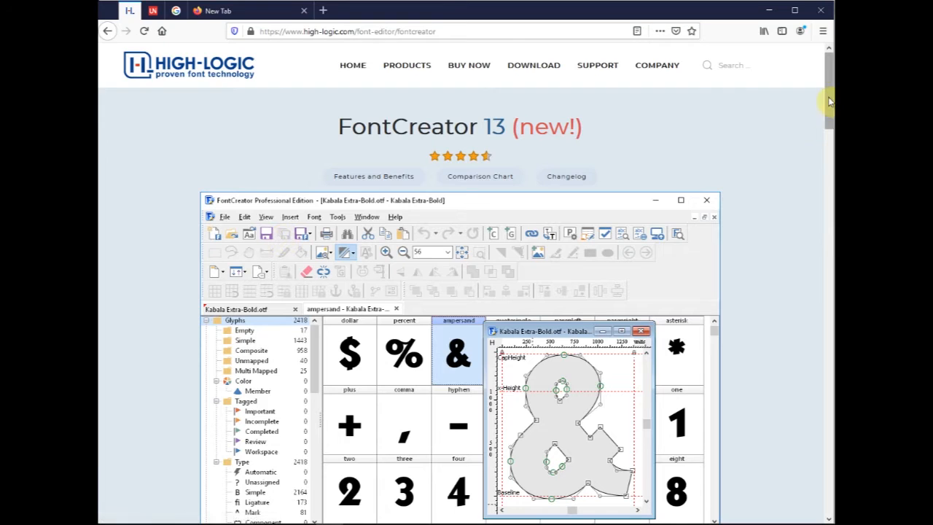
pyautogui.moveTo(831, 97); pyautogui.dragTo(830, 102)
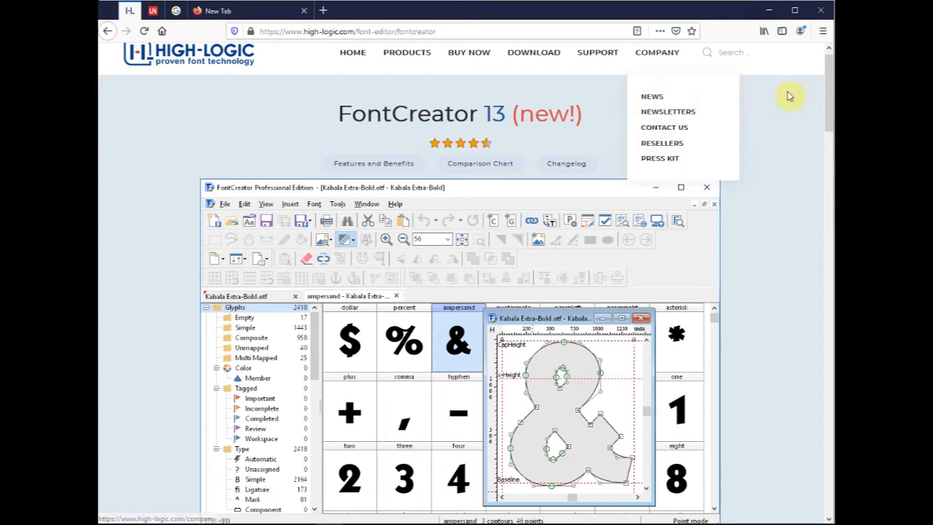
pyautogui.moveTo(826, 89); pyautogui.dragTo(830, 151)
pyautogui.moveTo(829, 111)
pyautogui.mouseDown()
pyautogui.moveTo(830, 218)
pyautogui.moveTo(825, 119)
pyautogui.mouseUp()
pyautogui.moveTo(340, 90); pyautogui.dragTo(508, 89)
pyautogui.click(505, 90)
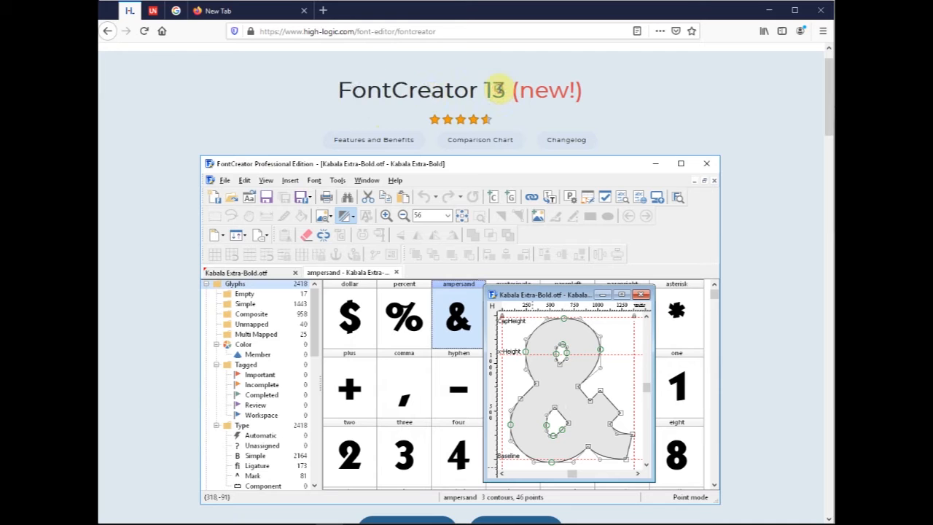
# - Read the product page's feature sections, from Import Vector Images and Optimize Contours to Scalable Color Fonts, Kerning and OpenType Feature Proofing
pyautogui.moveTo(827, 112); pyautogui.dragTo(830, 311)
pyautogui.moveTo(364, 326); pyautogui.dragTo(445, 325)
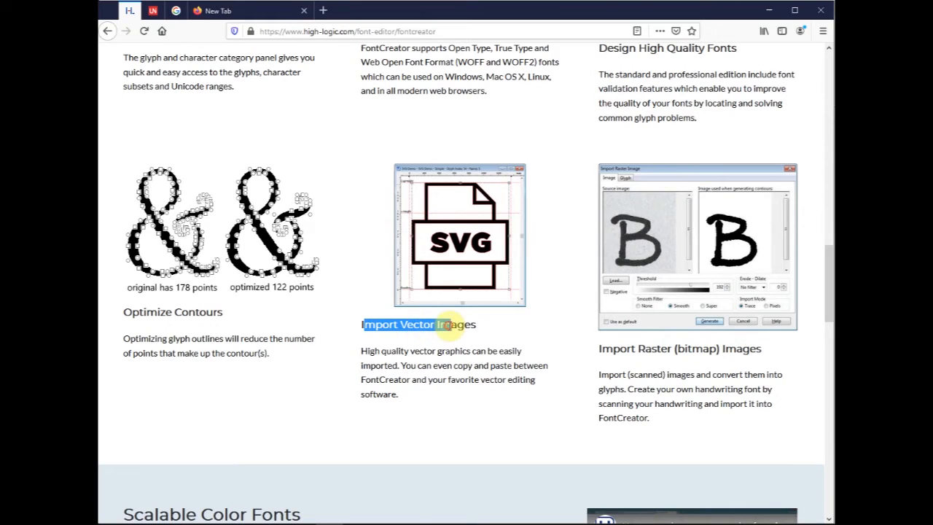
pyautogui.moveTo(619, 349); pyautogui.dragTo(745, 358)
pyautogui.moveTo(131, 312); pyautogui.dragTo(196, 313)
pyautogui.click(119, 272)
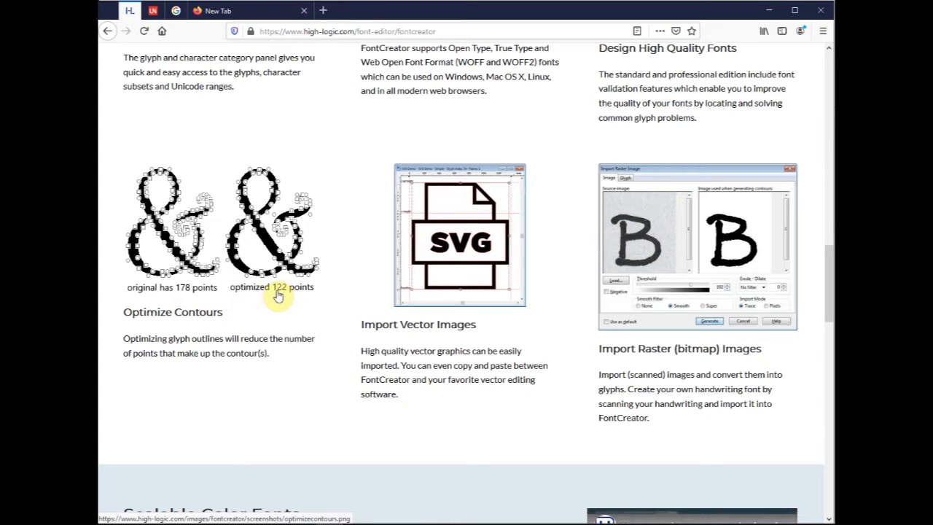
pyautogui.moveTo(827, 280); pyautogui.dragTo(829, 347)
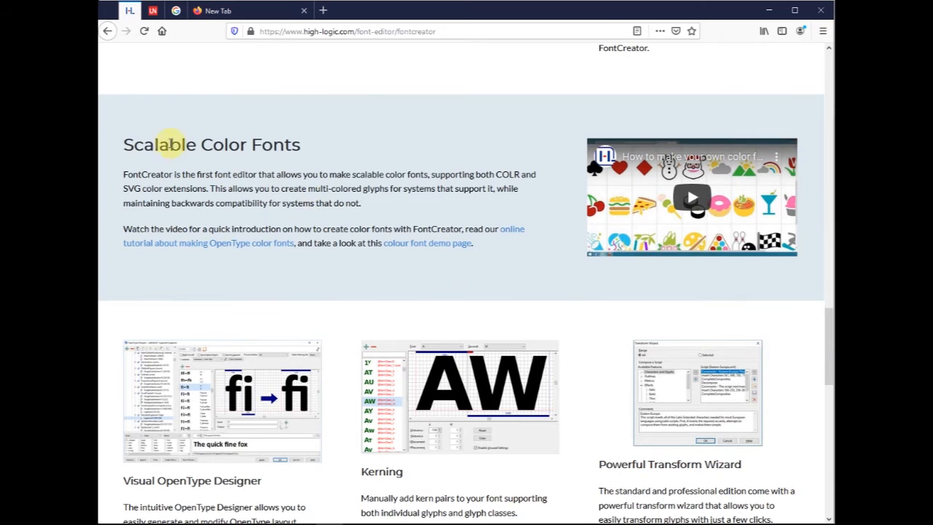
pyautogui.moveTo(145, 145); pyautogui.dragTo(252, 144)
pyautogui.click(277, 145)
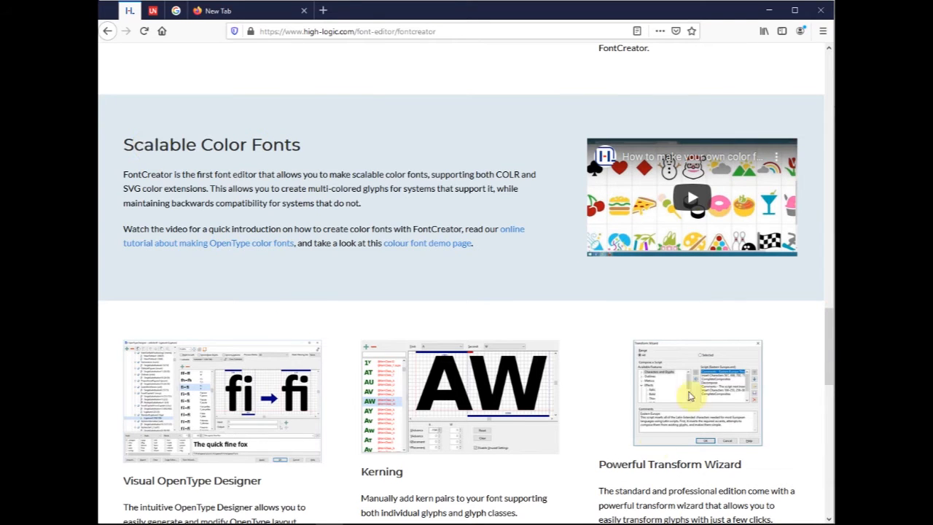
pyautogui.moveTo(829, 346); pyautogui.dragTo(829, 387)
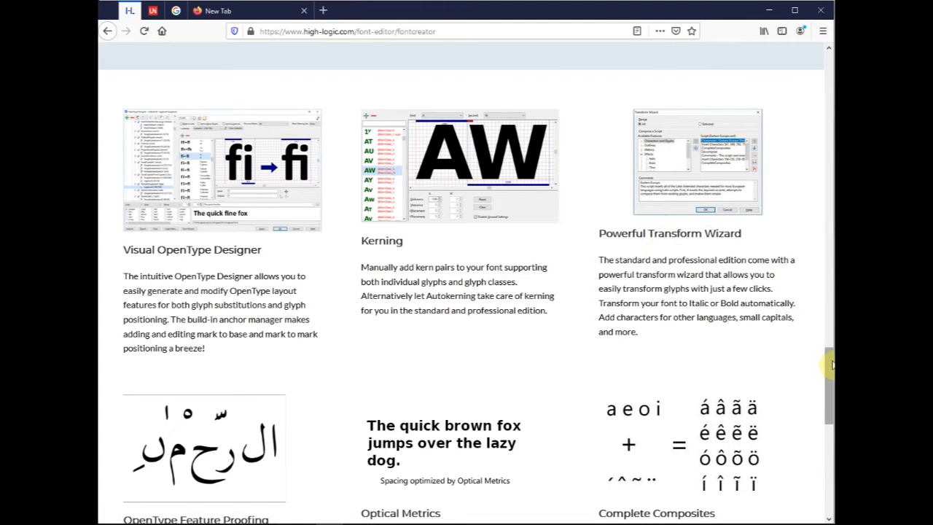
pyautogui.moveTo(829, 370); pyautogui.dragTo(830, 410)
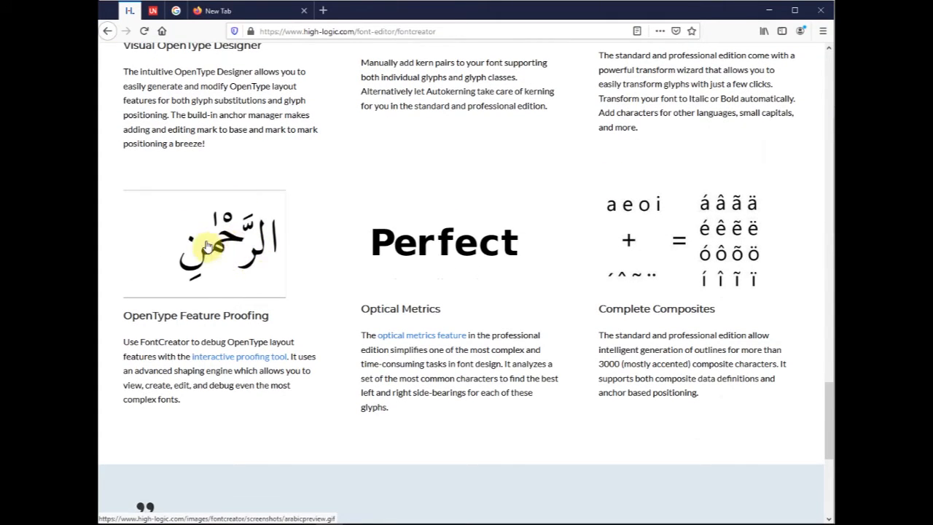
# - Open the interactive proofing tool tutorial and read its Microsoft VOLT section
pyautogui.click(260, 360)
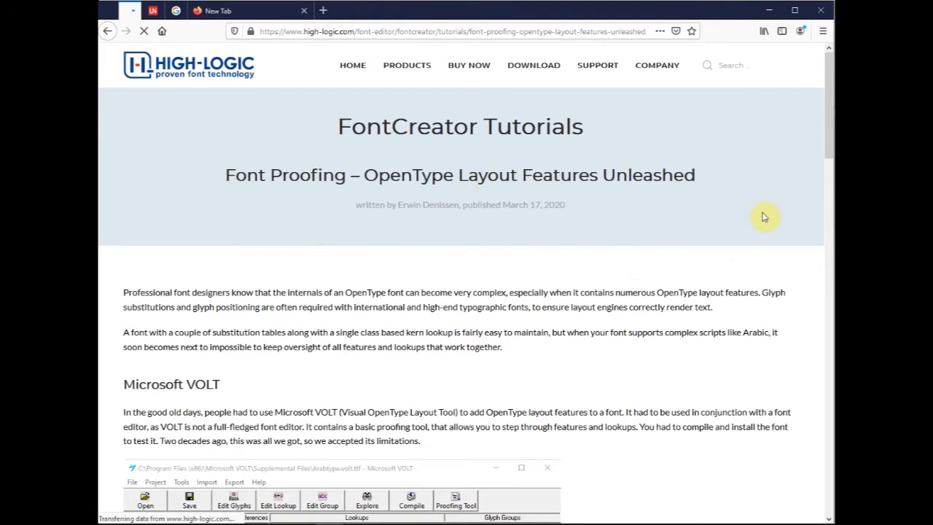
pyautogui.moveTo(826, 114); pyautogui.dragTo(831, 189)
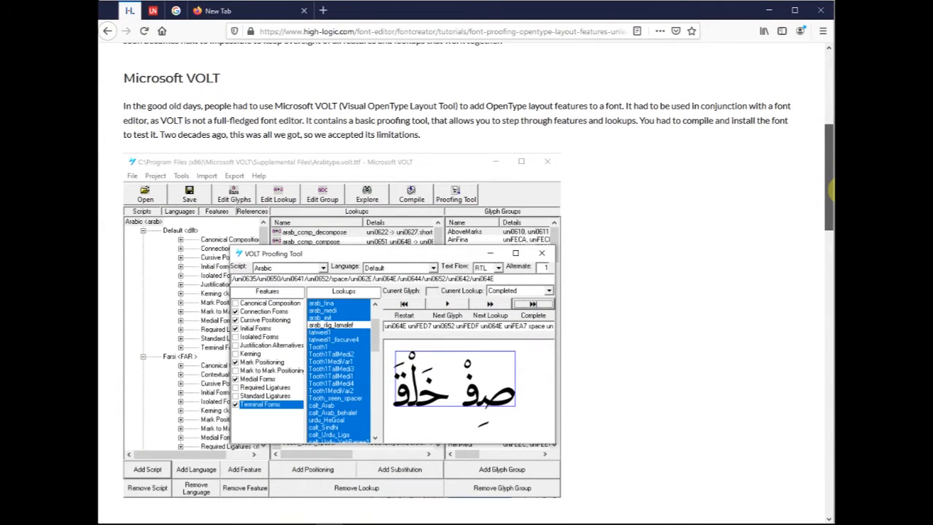
pyautogui.moveTo(830, 190); pyautogui.dragTo(830, 191)
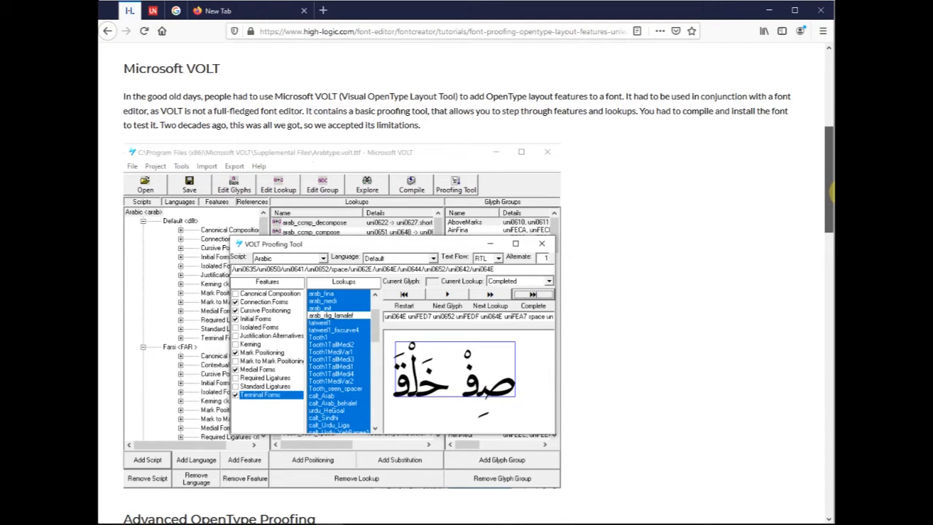
pyautogui.moveTo(830, 190); pyautogui.dragTo(830, 203)
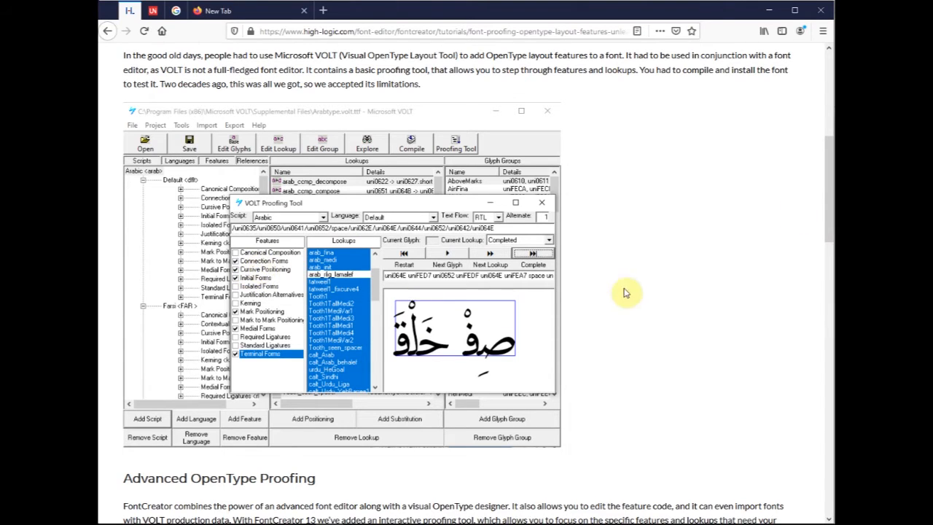
pyautogui.scroll(-1, 825, 206)
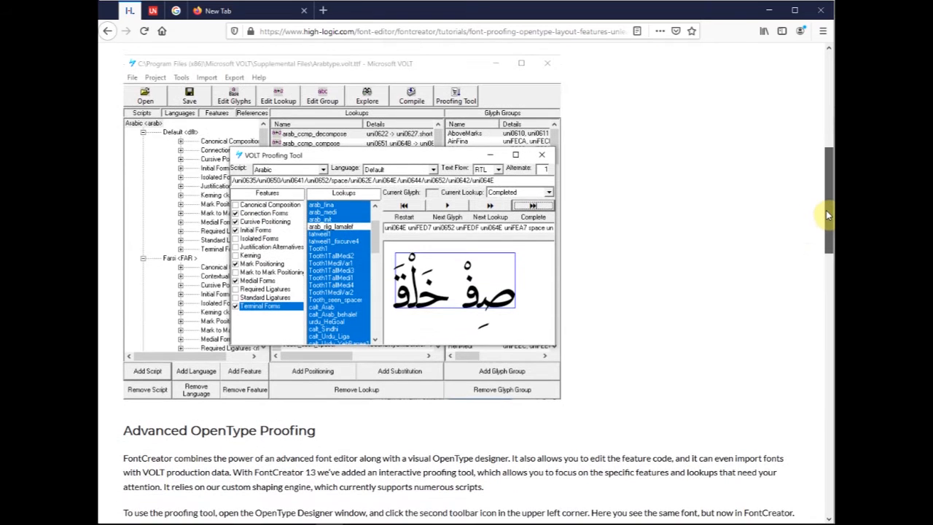
pyautogui.scroll(1, 827, 212)
pyautogui.moveTo(826, 205)
pyautogui.mouseDown()
pyautogui.moveTo(823, 141)
pyautogui.moveTo(825, 190)
pyautogui.mouseUp()
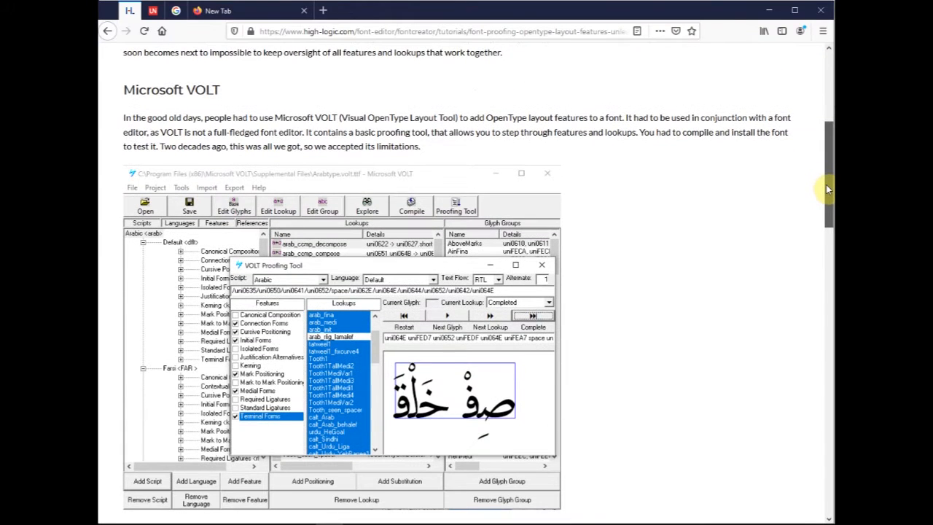
pyautogui.moveTo(134, 89); pyautogui.dragTo(216, 91)
pyautogui.click(219, 127)
pyautogui.moveTo(828, 175); pyautogui.dragTo(832, 195)
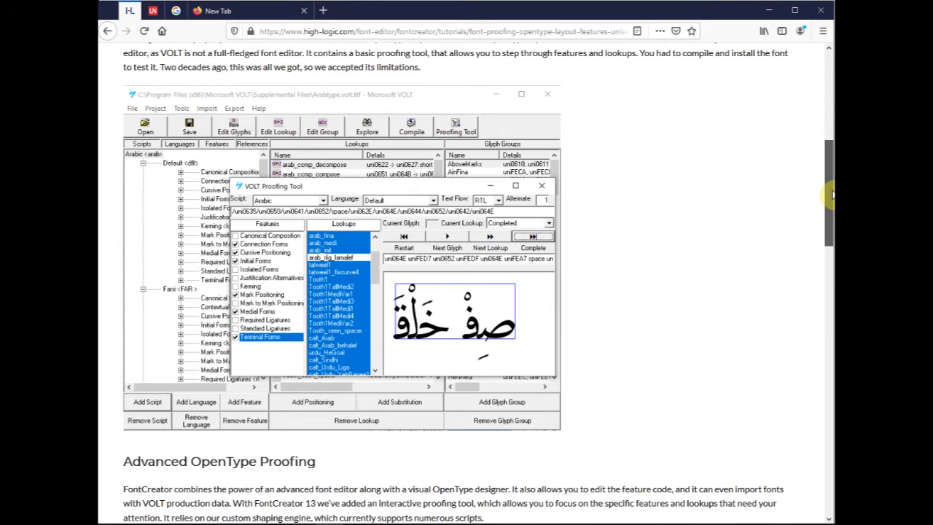
pyautogui.moveTo(831, 194); pyautogui.dragTo(831, 172)
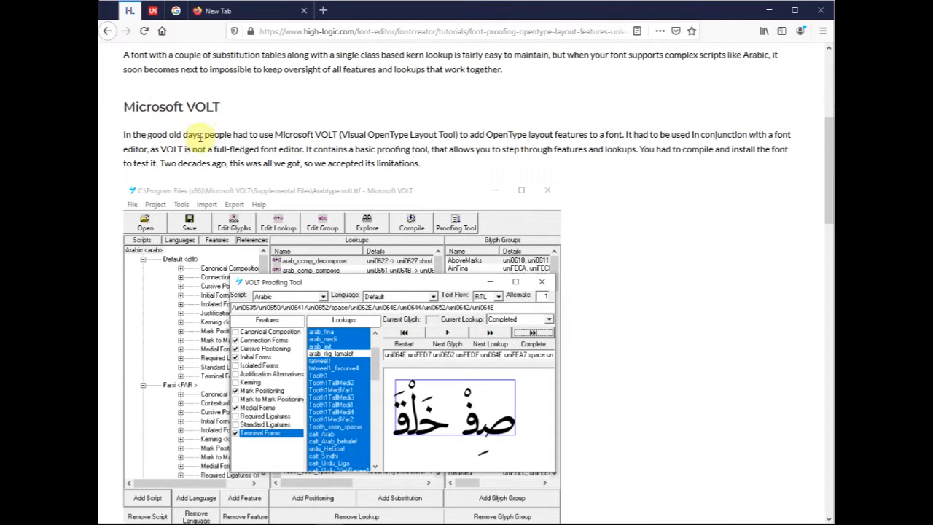
# - Read the tutorial's Advanced OpenType Proofing and Debug and inspect a line of text sections through to the page end
pyautogui.moveTo(829, 169); pyautogui.dragTo(830, 300)
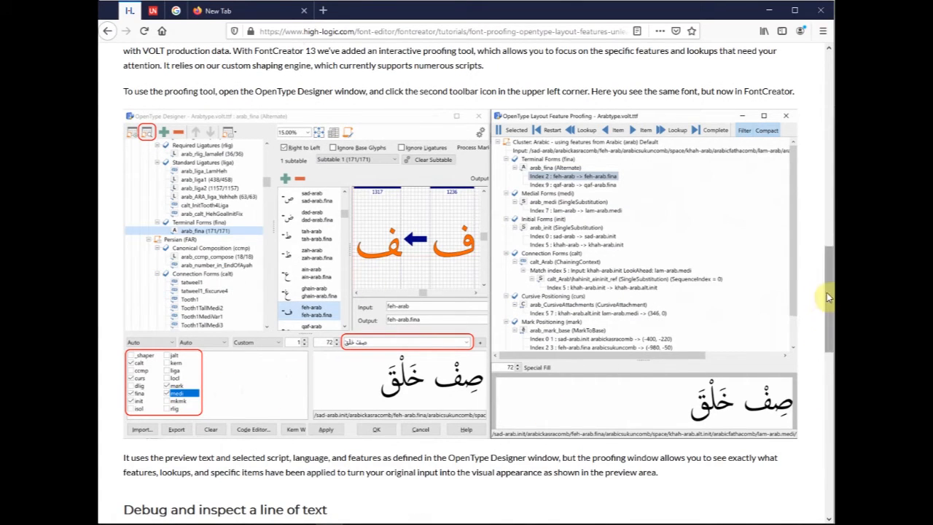
pyautogui.scroll(-1, 823, 306)
pyautogui.scroll(-4, 829, 348)
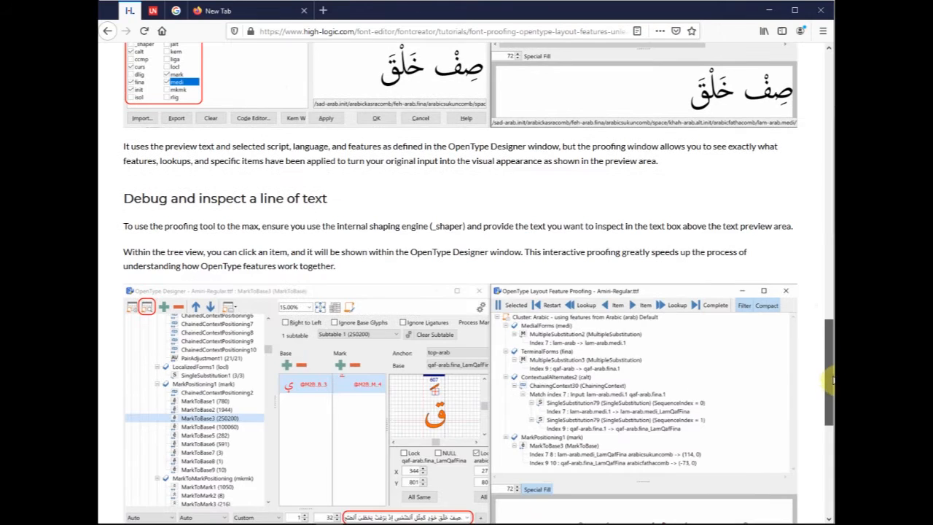
pyautogui.scroll(-2, 829, 403)
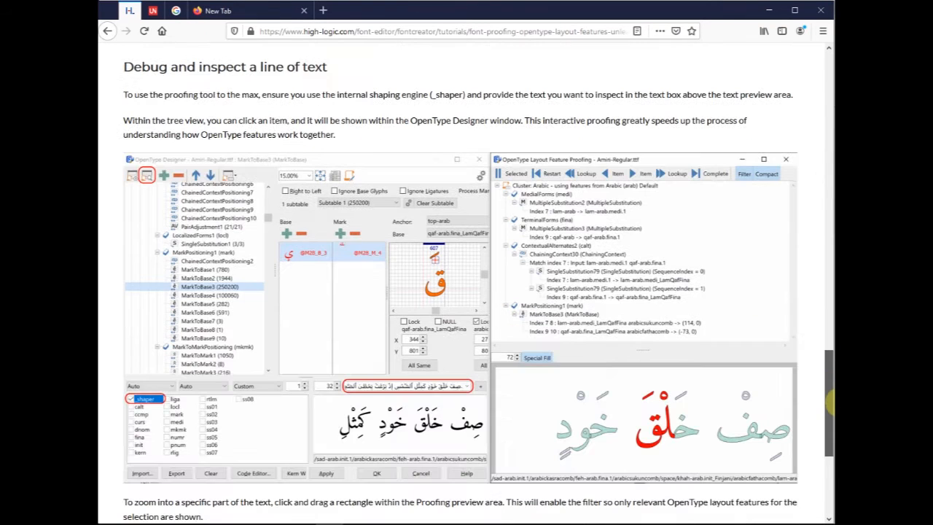
pyautogui.moveTo(831, 402); pyautogui.dragTo(832, 457)
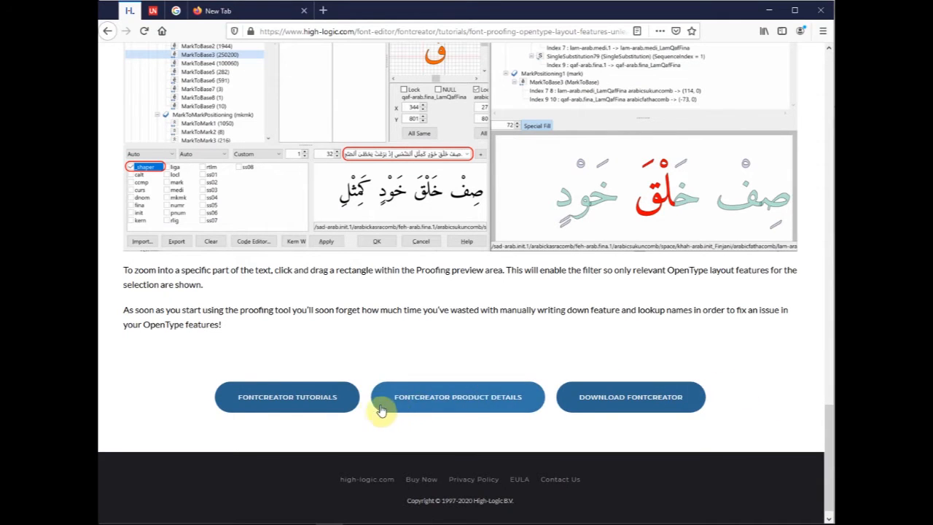
# - Switch from the browser to FontCreator and minimize both open font project windows
pyautogui.click(770, 13)
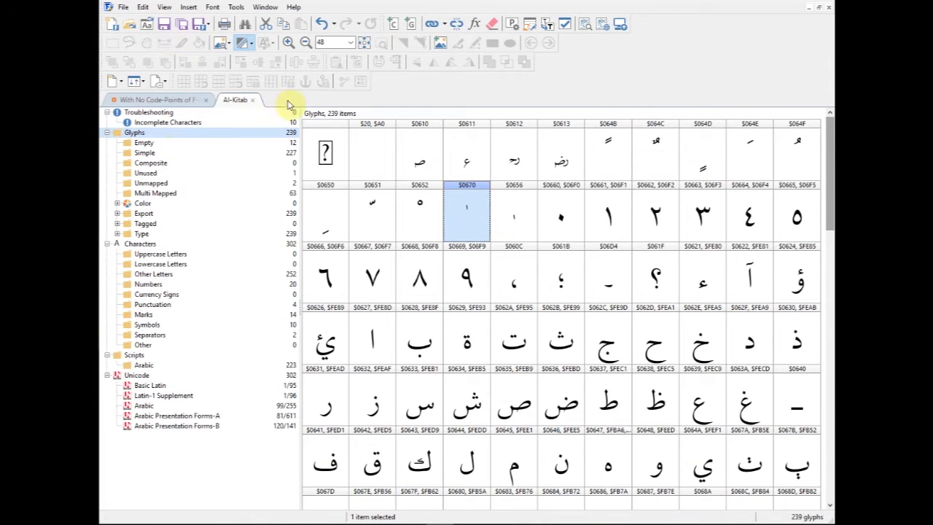
pyautogui.click(817, 8)
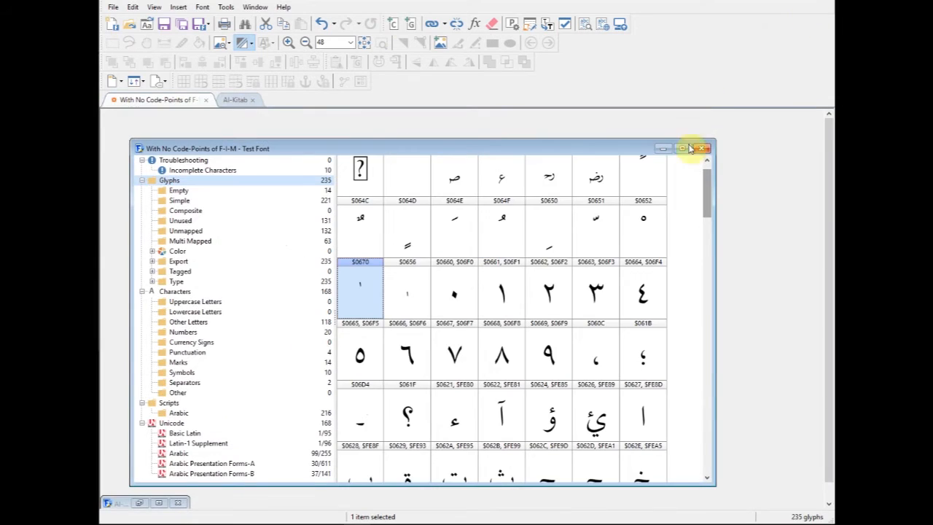
pyautogui.click(658, 147)
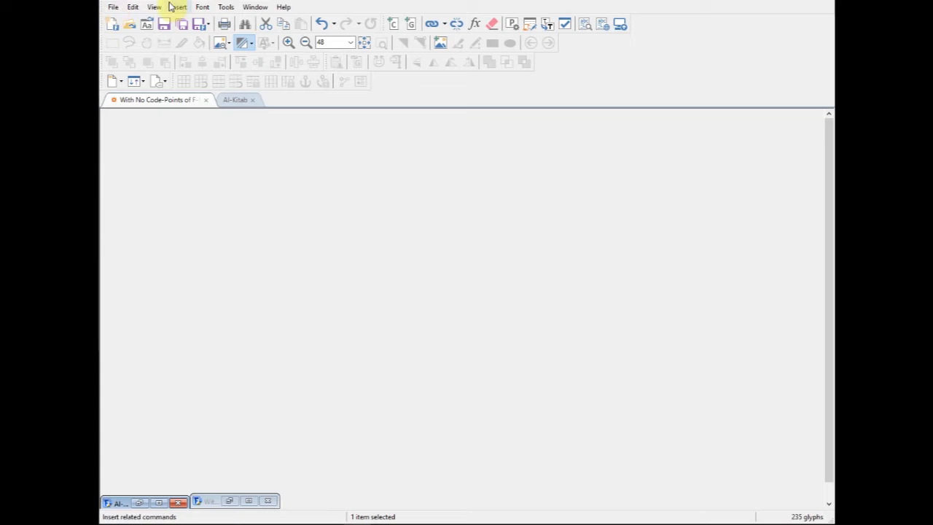
# - Create a regular TrueType font project with the family name New and predefined outlines included
pyautogui.click(113, 9)
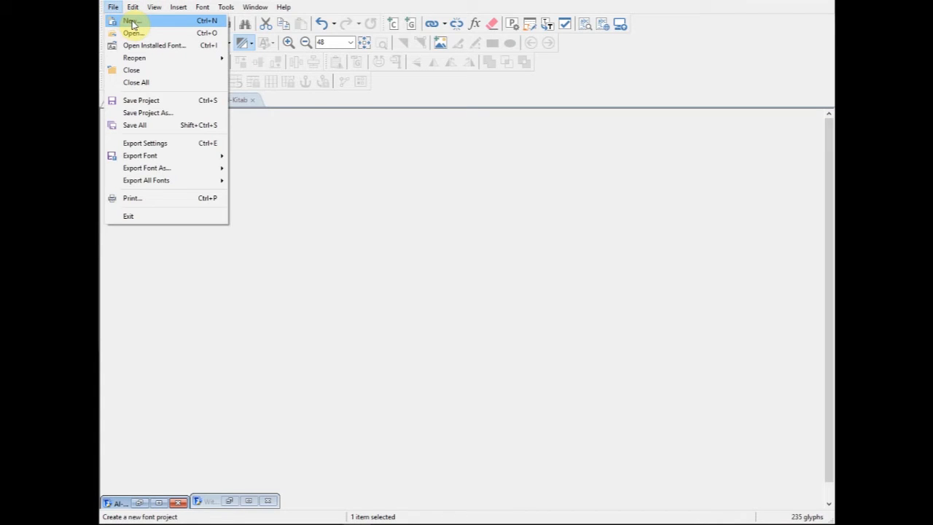
pyautogui.click(138, 26)
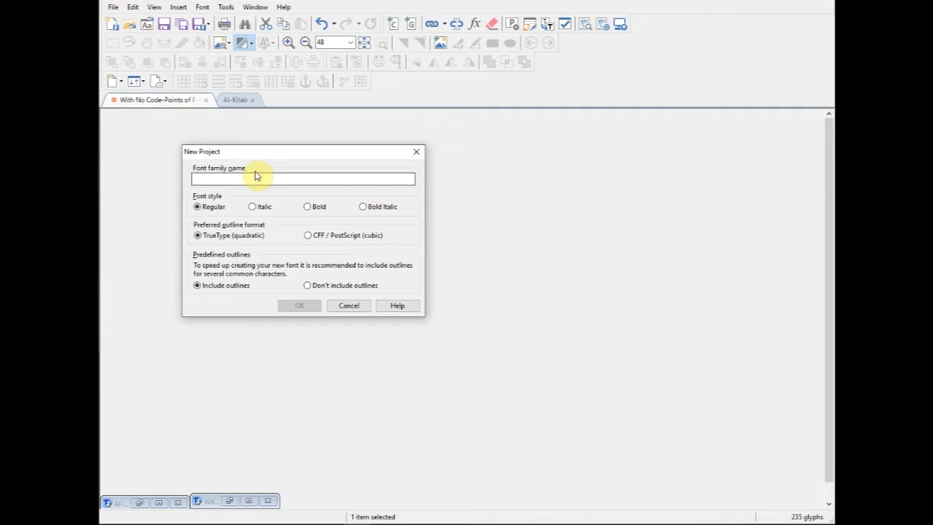
pyautogui.write('New')
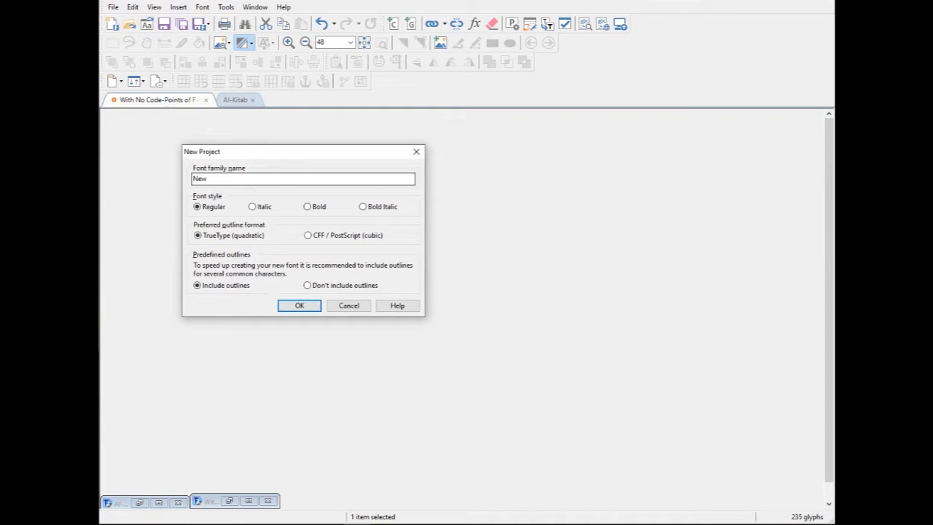
pyautogui.click(299, 305)
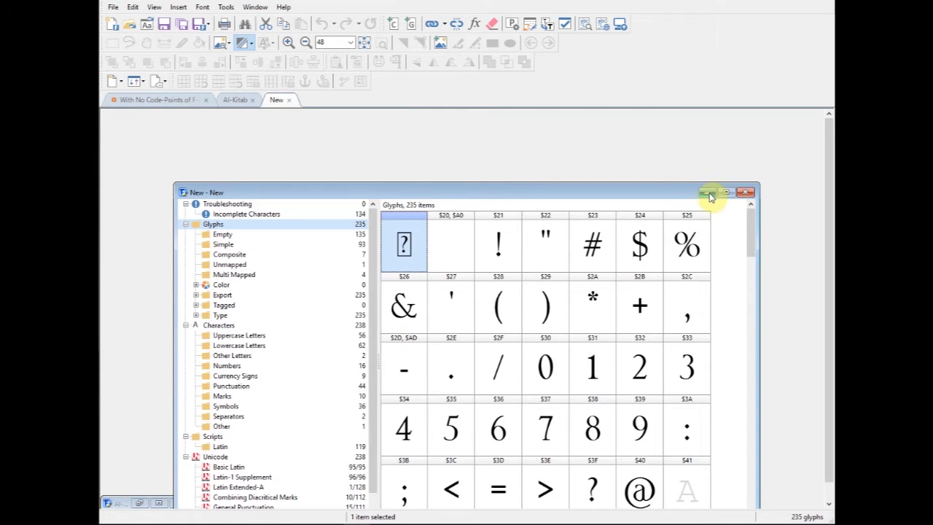
# - Move the New project window to the top of the workspace and widen it to the full workspace width
pyautogui.moveTo(676, 184); pyautogui.dragTo(658, 112)
pyautogui.moveTo(176, 200); pyautogui.dragTo(103, 193)
pyautogui.moveTo(759, 274); pyautogui.dragTo(821, 270)
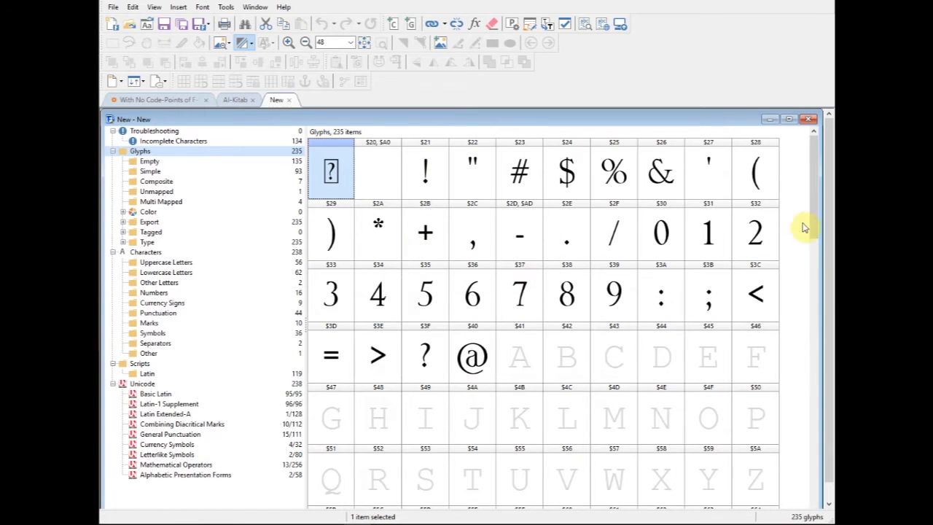
# - Examine the new font's glyph overview, selecting the opening parenthesis glyph and the closing parenthesis glyph
pyautogui.moveTo(813, 205); pyautogui.dragTo(813, 179)
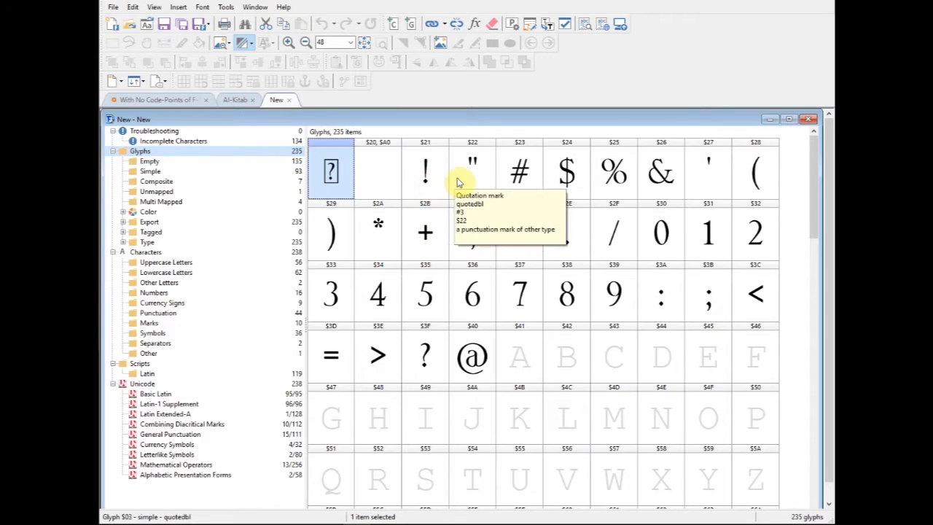
pyautogui.click(762, 186)
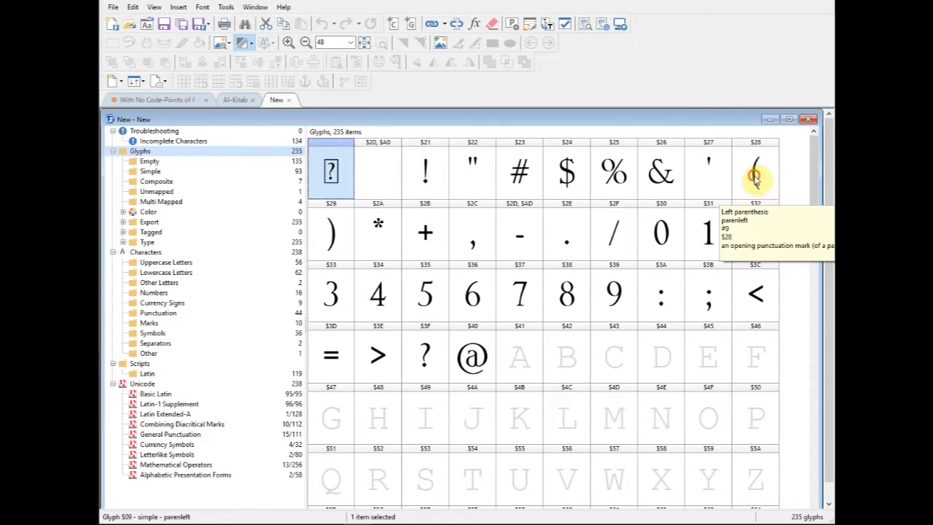
pyautogui.click(317, 235)
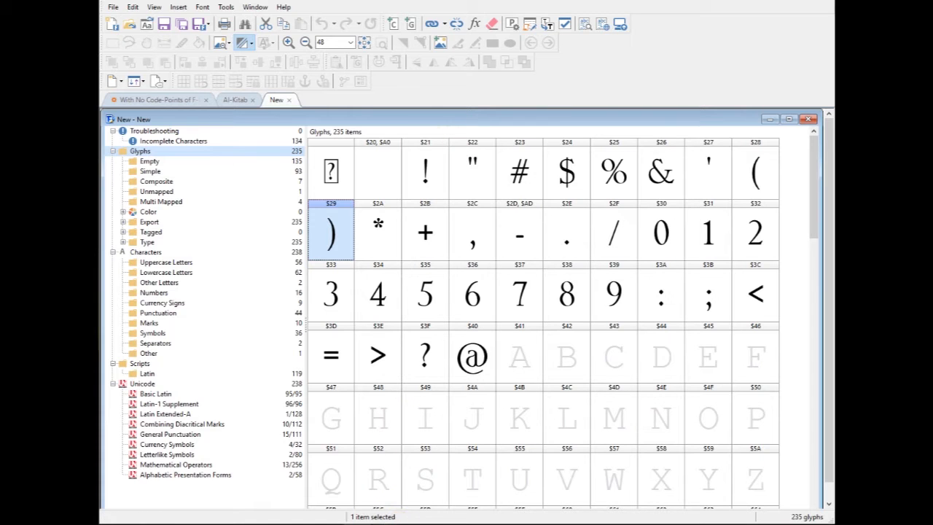
# - Switch to the Arabic range 0600–06FF chart in Adobe Acrobat Reader and select the character code 0610
pyautogui.moveTo(384, 524)
pyautogui.click(383, 508)
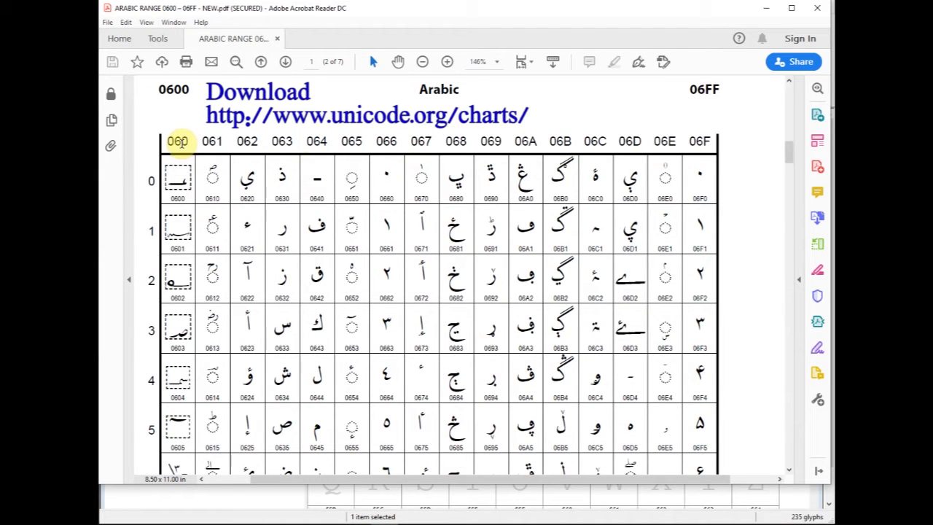
pyautogui.doubleClick(212, 200)
pyautogui.click(212, 202)
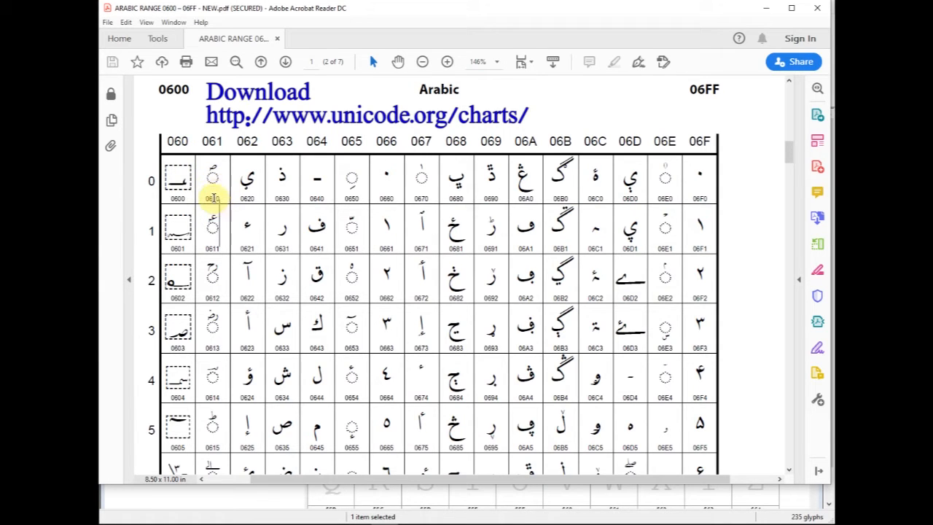
pyautogui.doubleClick(213, 198)
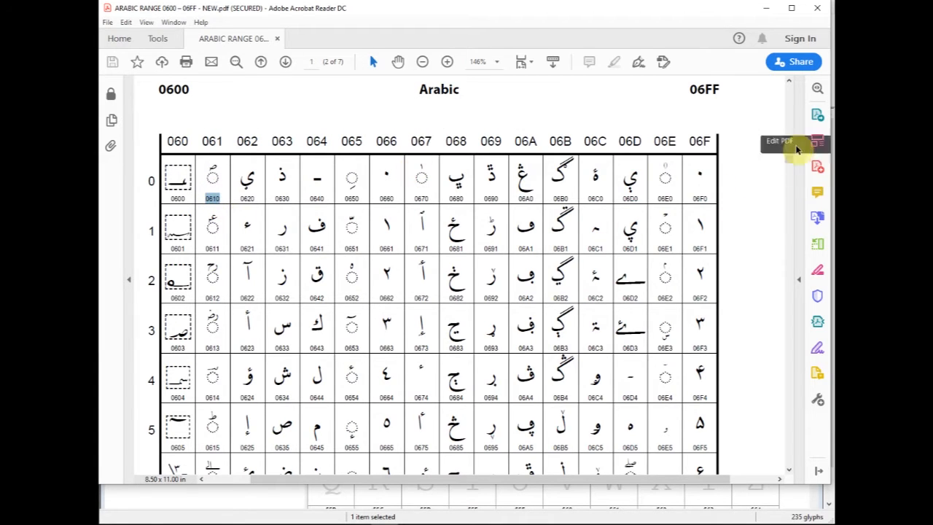
# - Look through the Arabic chart's characters from row 0 down to row B
pyautogui.scroll(-1, 789, 159)
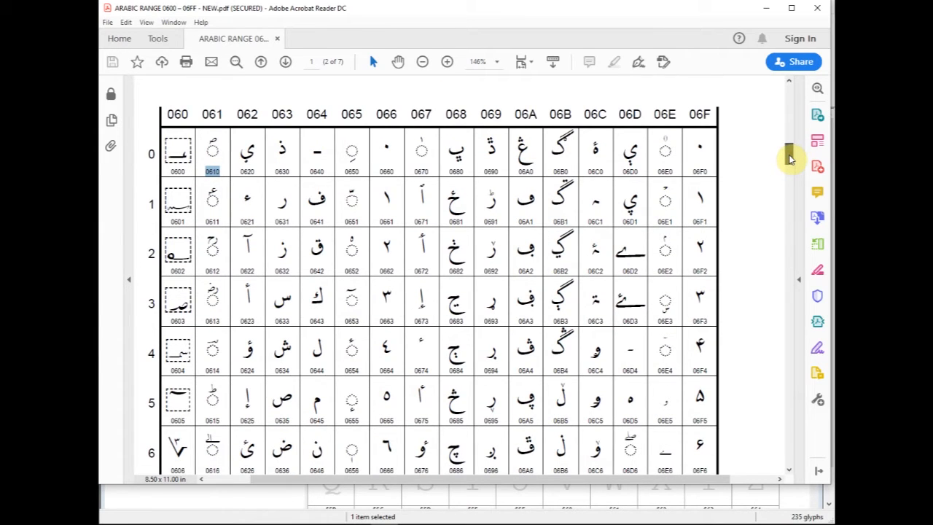
pyautogui.scroll(2, 789, 159)
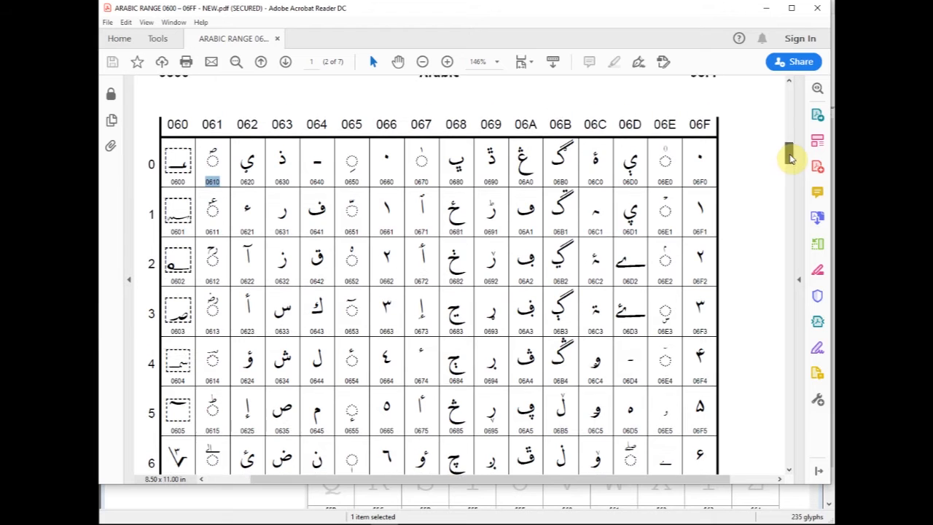
pyautogui.scroll(-4, 791, 160)
pyautogui.scroll(-1, 791, 162)
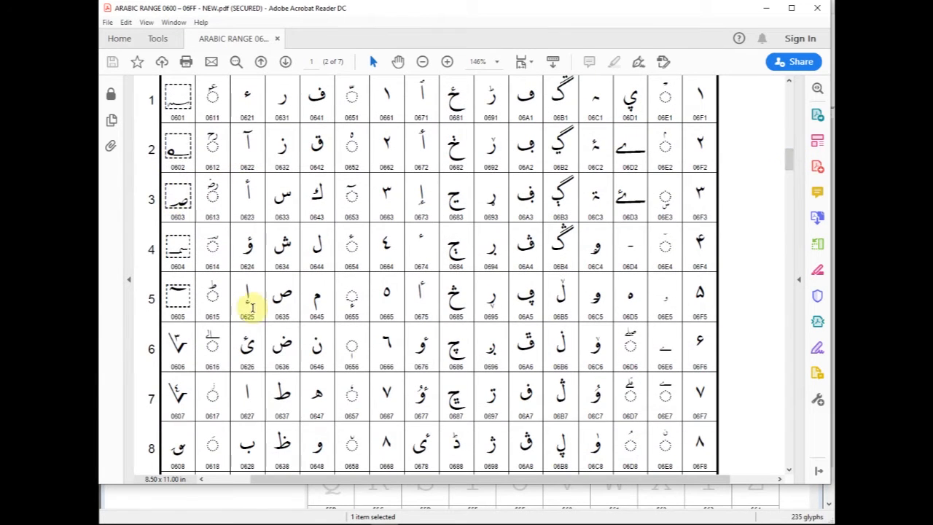
pyautogui.scroll(-1, 284, 306)
pyautogui.moveTo(242, 392); pyautogui.dragTo(251, 394)
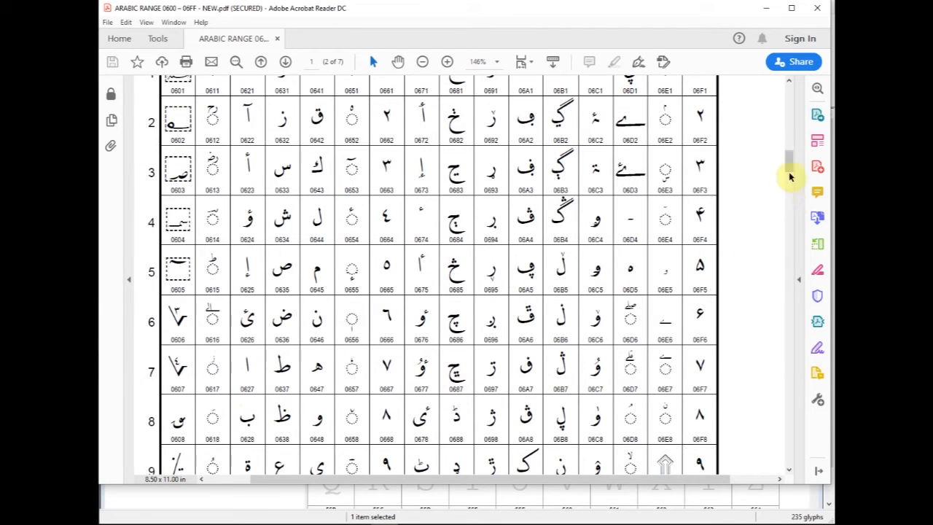
pyautogui.moveTo(788, 169); pyautogui.dragTo(790, 176)
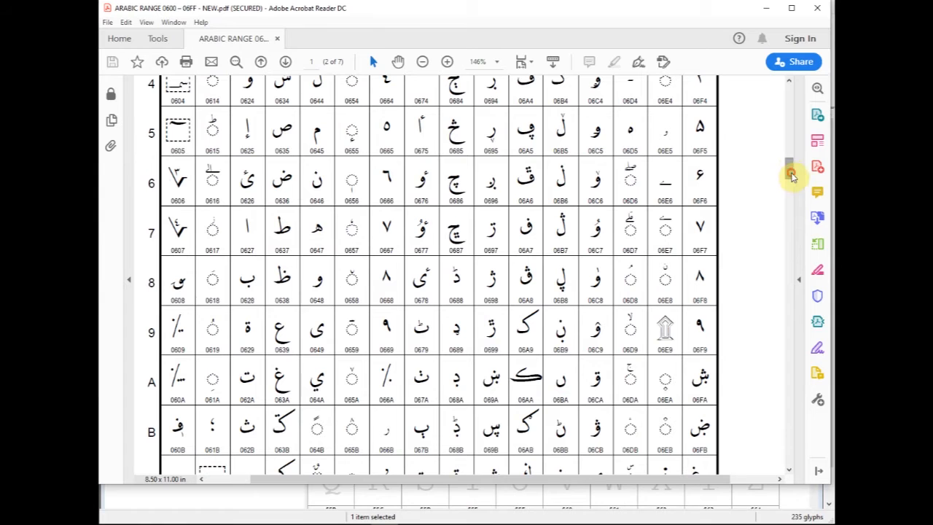
# - Point out the Arabic letters 0688 and 0687 in the chart by selecting them, and clear the selection
pyautogui.moveTo(486, 299); pyautogui.dragTo(460, 292)
pyautogui.click(496, 299)
pyautogui.click(494, 284)
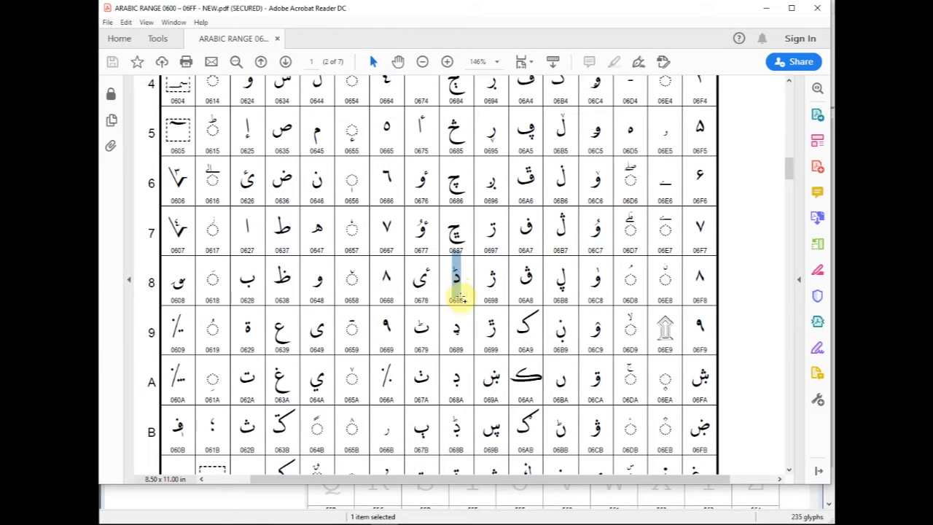
pyautogui.moveTo(454, 220); pyautogui.dragTo(460, 235)
pyautogui.click(461, 235)
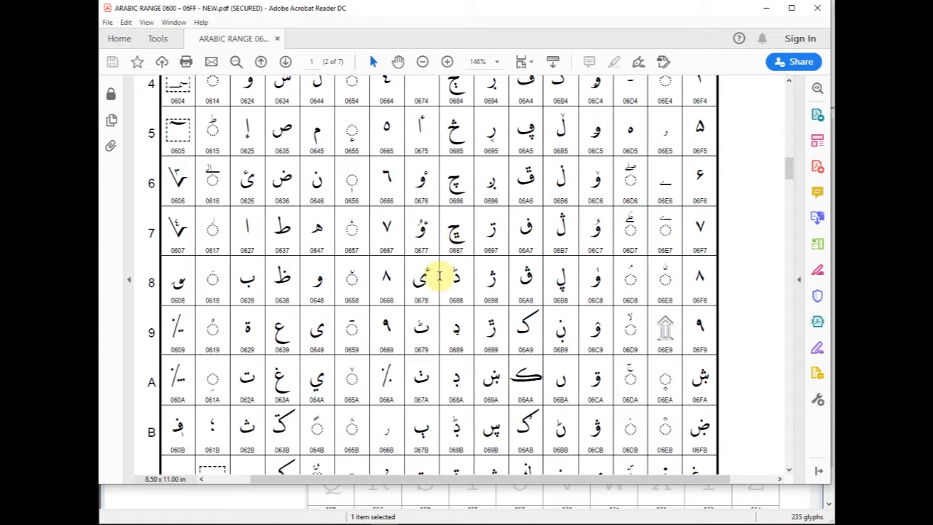
# - Examine the Arabic chart's remaining rows down to row F and select the character code 06A5
pyautogui.scroll(-3, 791, 169)
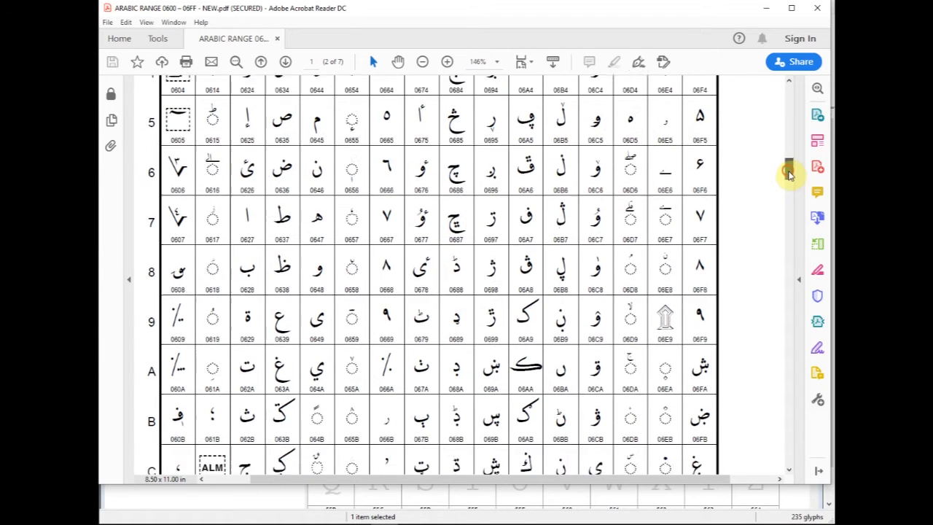
pyautogui.moveTo(789, 181); pyautogui.dragTo(791, 186)
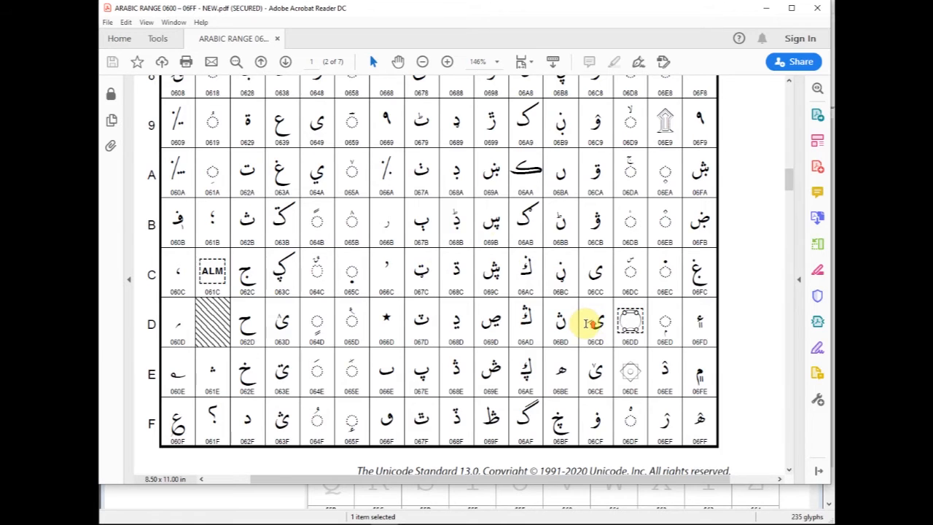
pyautogui.scroll(5, 588, 322)
pyautogui.scroll(2, 587, 320)
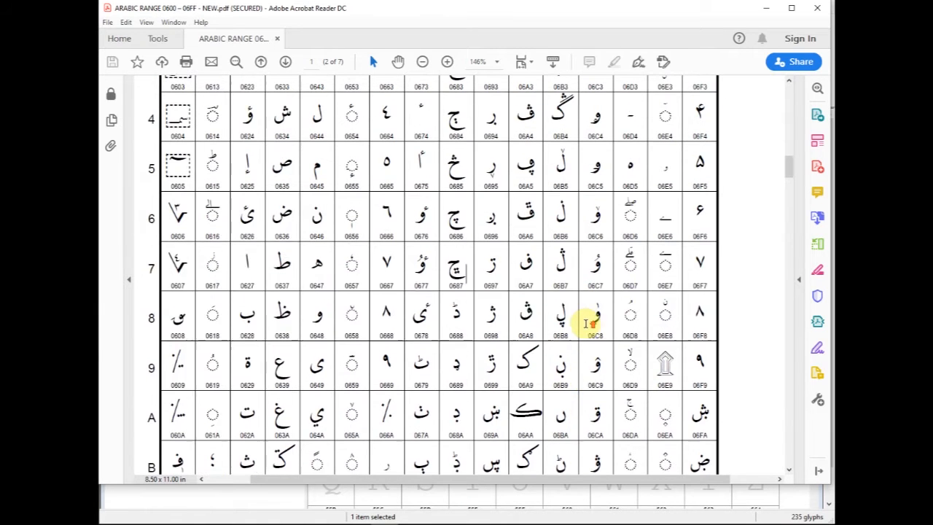
pyautogui.doubleClick(525, 212)
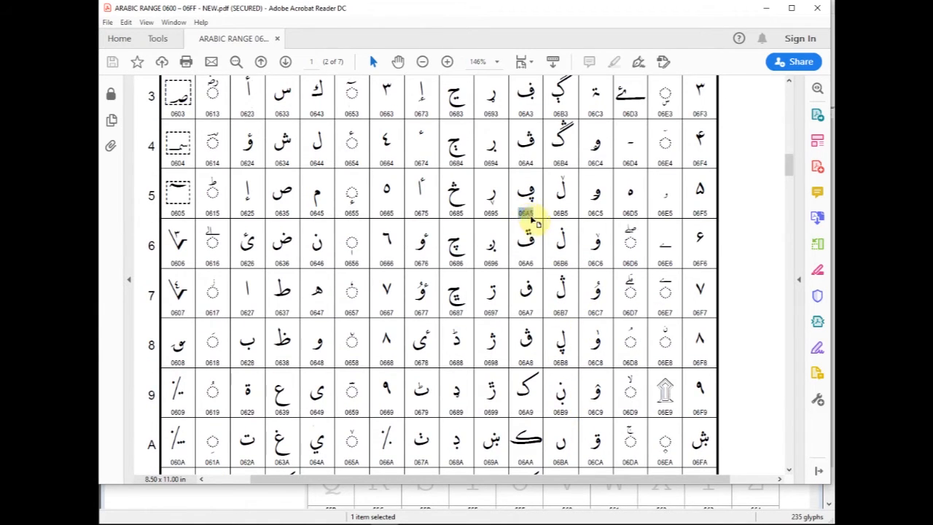
pyautogui.moveTo(791, 173); pyautogui.dragTo(788, 160)
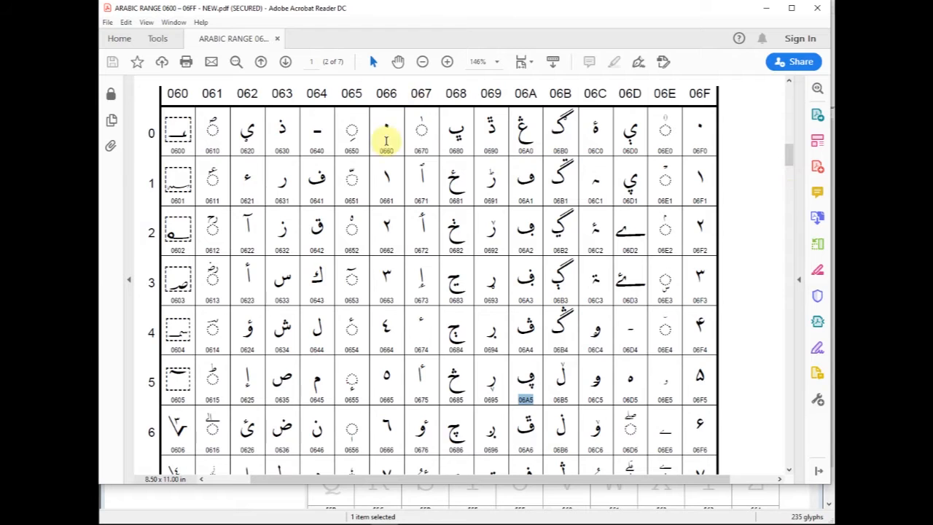
pyautogui.scroll(2, 430, 185)
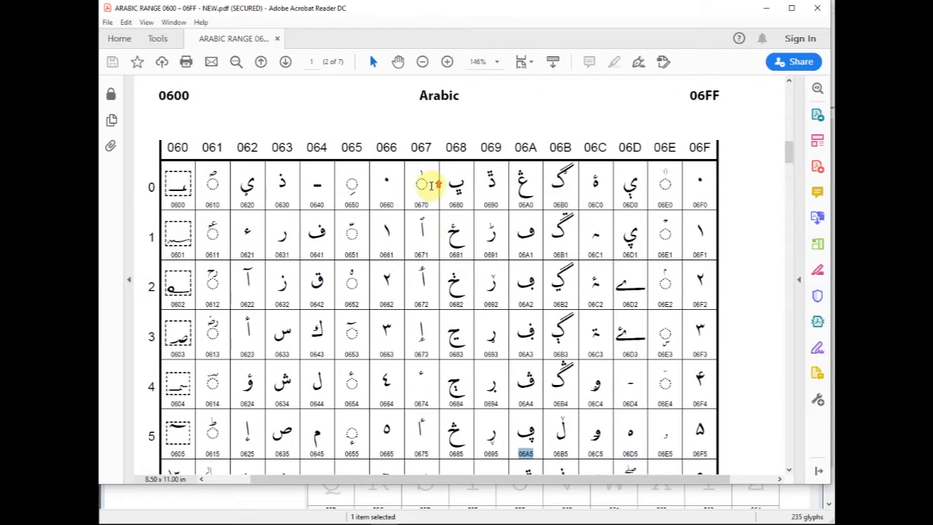
# - Open the recent file ARABIC PRESENTATION FORM - A and enlarge its chart to 125%
pyautogui.click(121, 40)
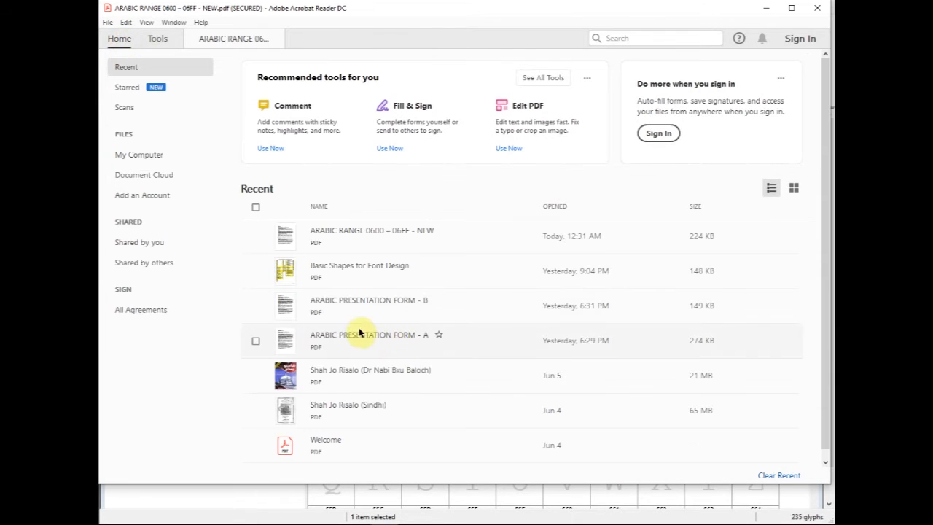
pyautogui.doubleClick(358, 339)
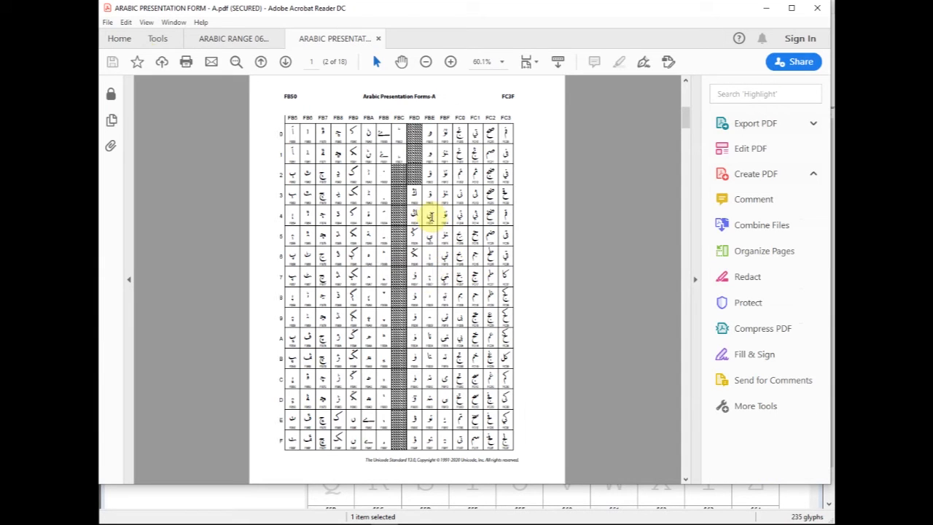
pyautogui.click(451, 62)
pyautogui.click(450, 61)
pyautogui.click(451, 62)
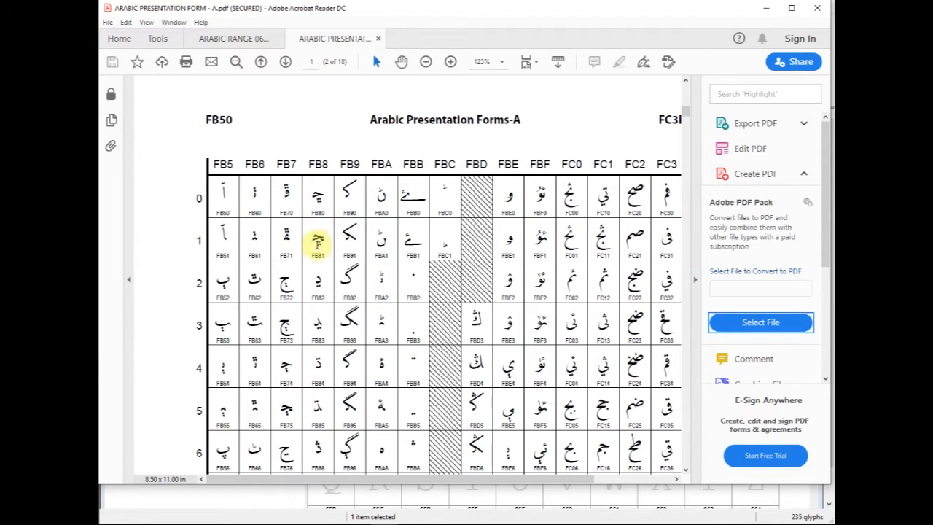
# - Point out the letter forms FB62 to FB65 in the Arabic Presentation Forms-A chart
pyautogui.scroll(-1, 475, 260)
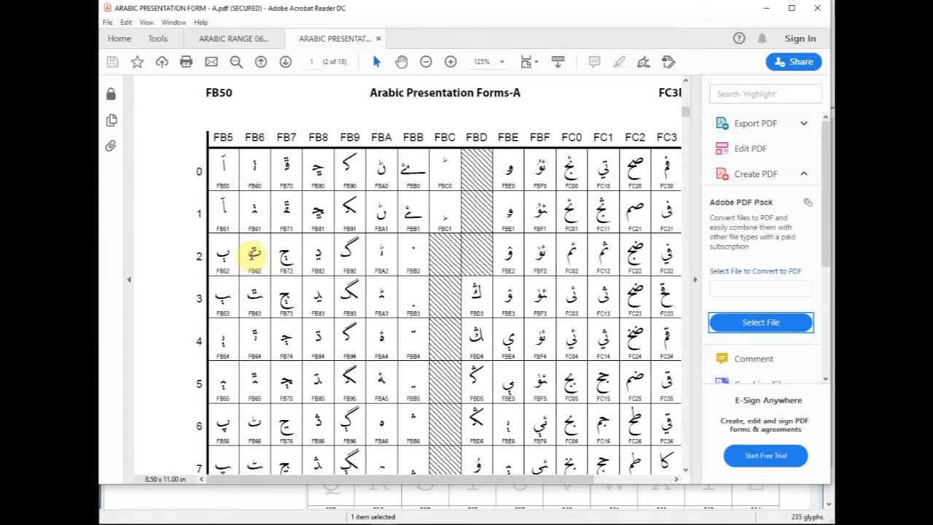
pyautogui.moveTo(250, 253); pyautogui.dragTo(261, 252)
pyautogui.moveTo(248, 296); pyautogui.dragTo(260, 297)
pyautogui.moveTo(255, 337); pyautogui.dragTo(252, 344)
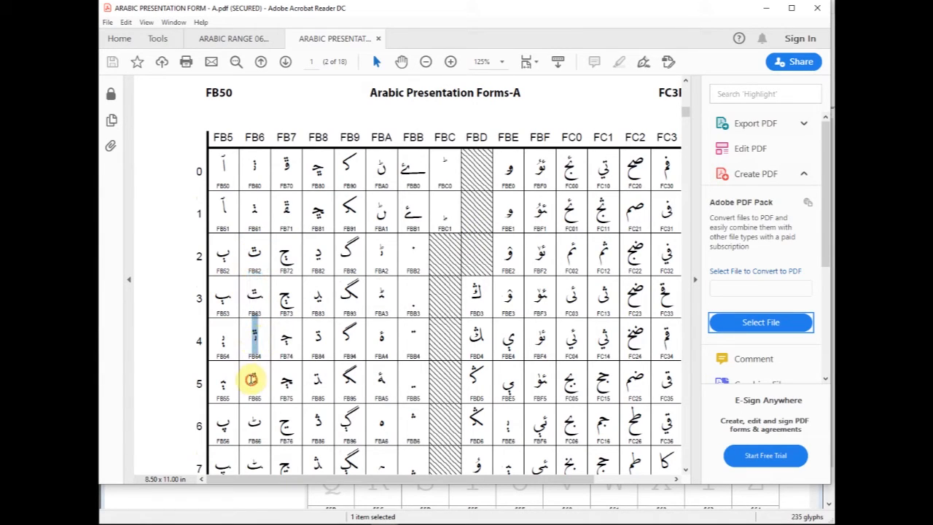
pyautogui.moveTo(252, 379); pyautogui.dragTo(255, 381)
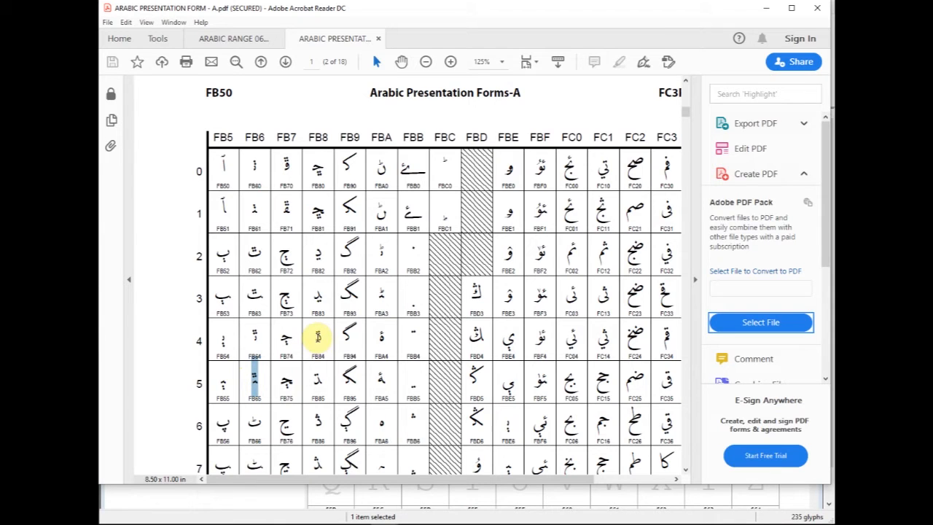
pyautogui.click(257, 309)
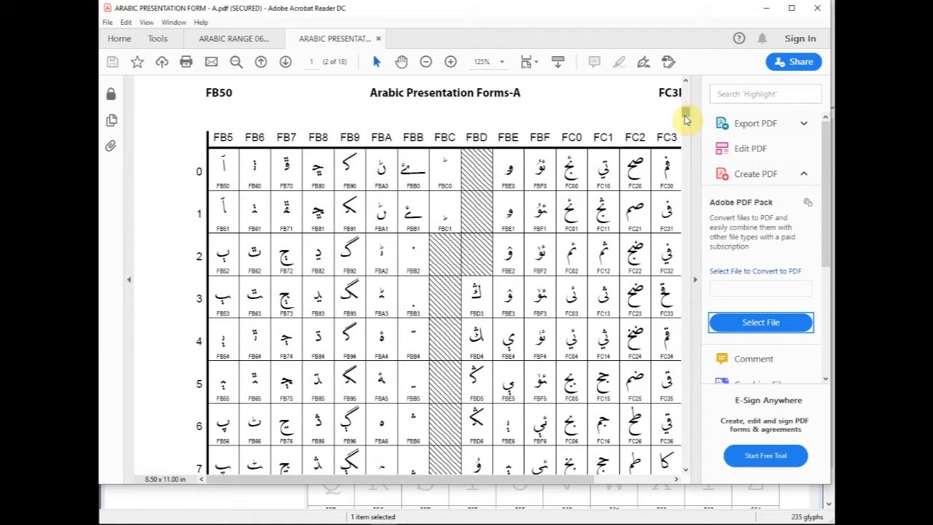
pyautogui.moveTo(685, 115); pyautogui.dragTo(685, 125)
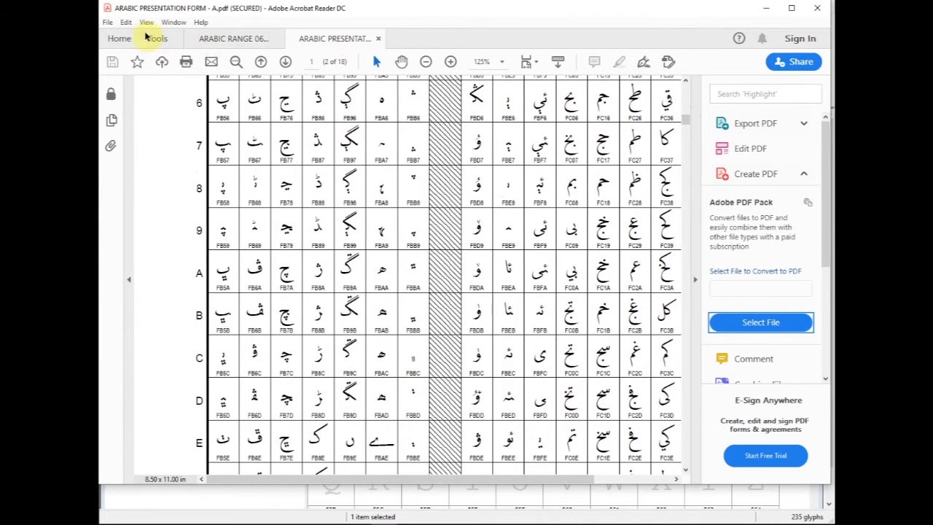
# - Open the recent file ARABIC PRESENTATION FORM - B and enlarge its chart to look through its rows
pyautogui.click(118, 39)
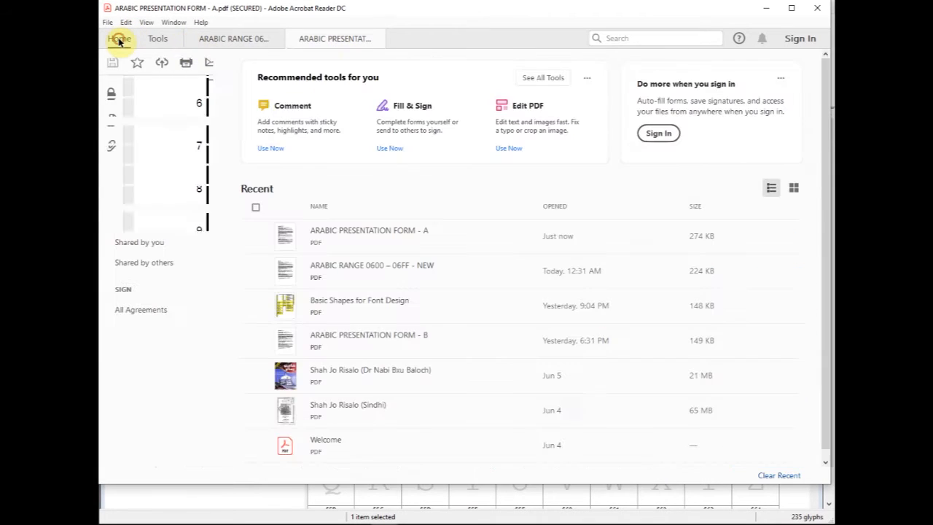
pyautogui.click(375, 339)
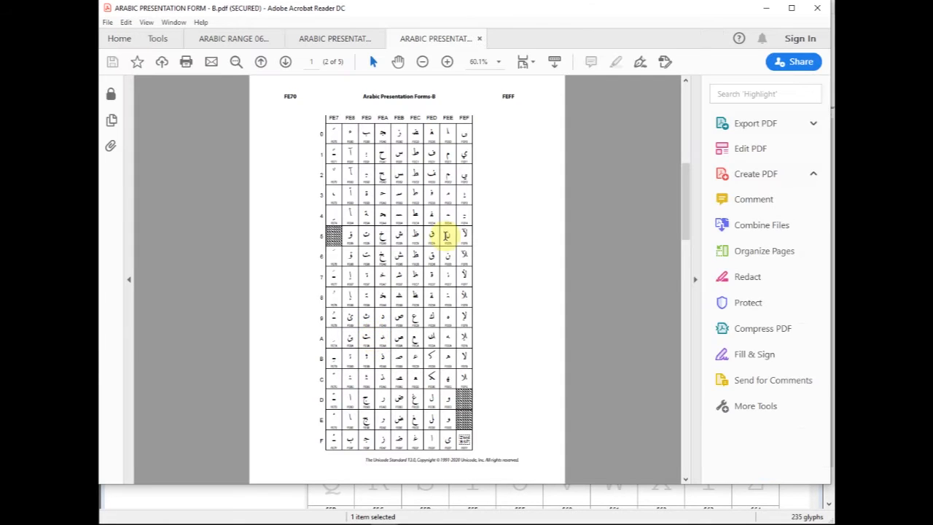
pyautogui.click(450, 65)
pyautogui.click(449, 65)
pyautogui.click(449, 65)
pyautogui.click(449, 65)
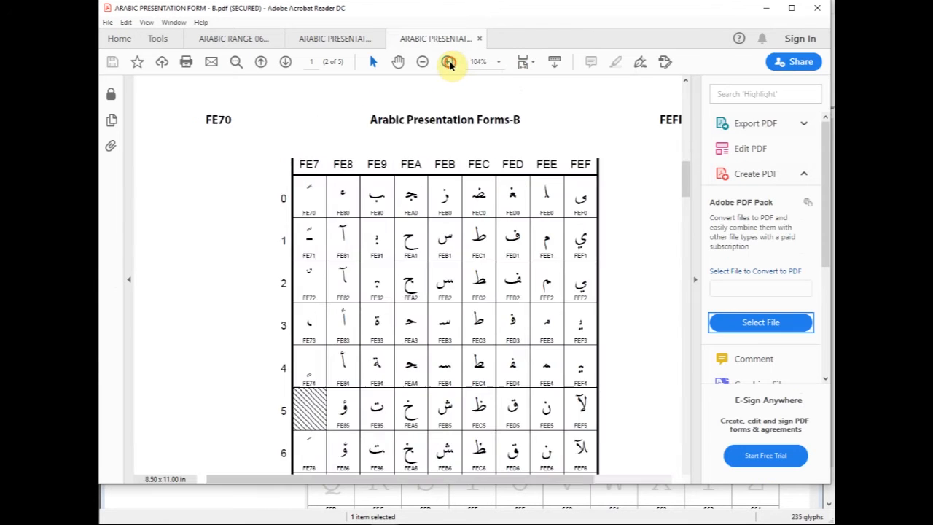
pyautogui.click(448, 65)
pyautogui.moveTo(474, 480); pyautogui.dragTo(556, 483)
pyautogui.moveTo(685, 177); pyautogui.dragTo(684, 219)
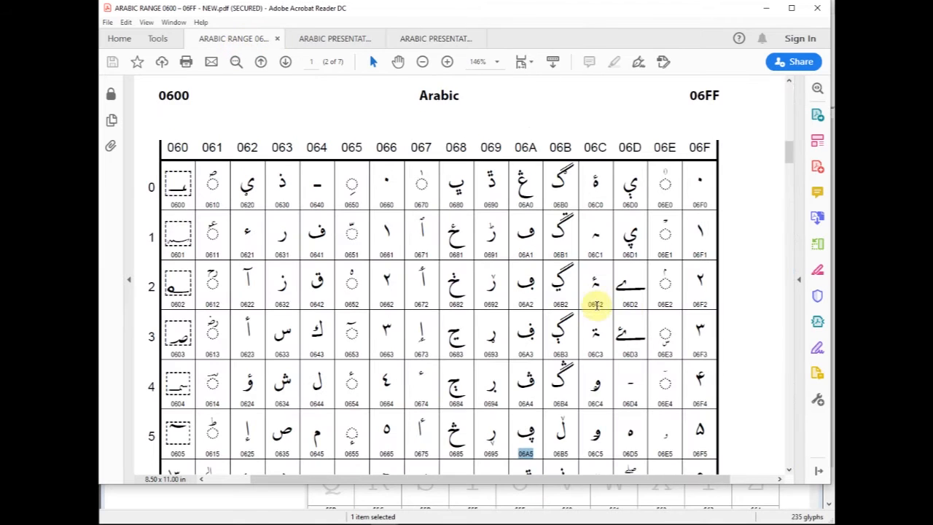
# - Return to the Arabic 0600–06FF chart and select the letters 0682 and 0681 in turn
pyautogui.moveTo(454, 285); pyautogui.dragTo(460, 287)
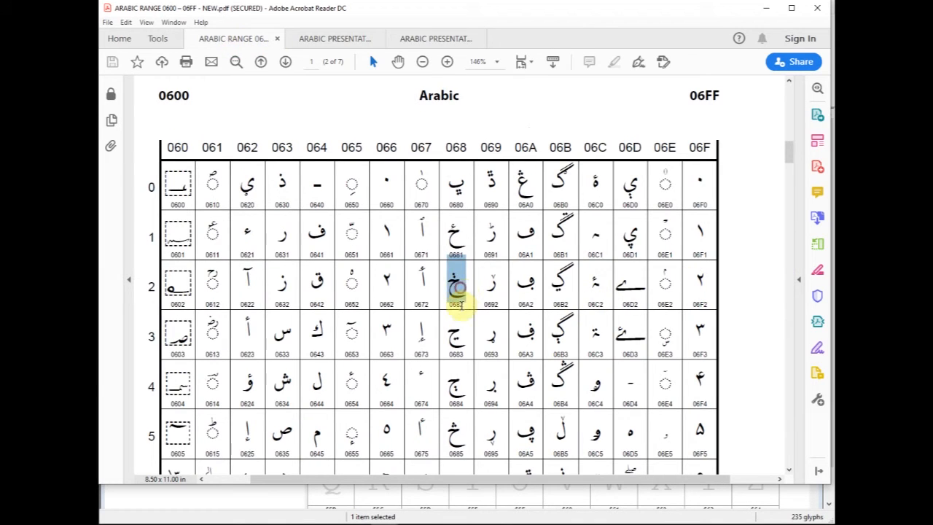
pyautogui.moveTo(450, 234); pyautogui.dragTo(455, 246)
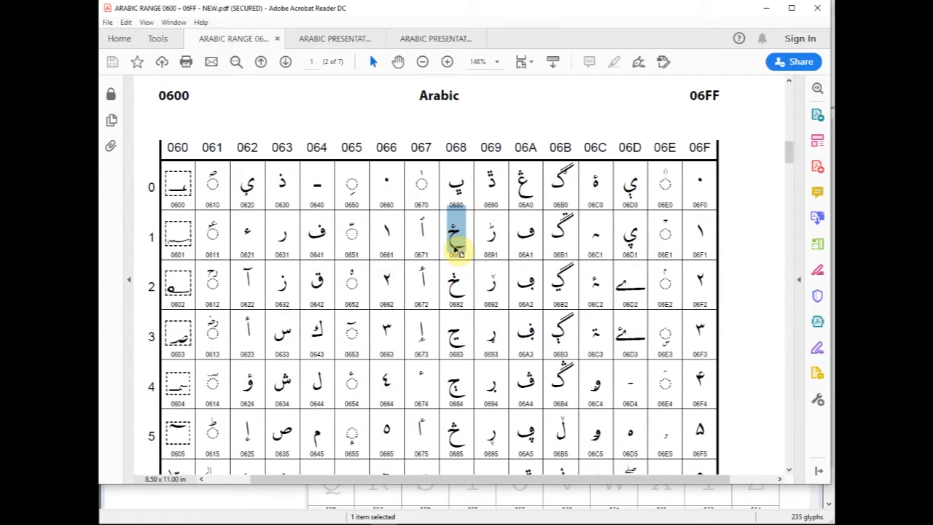
# - Switch to the Arabic Presentation Forms-A chart and look through its lower rows
pyautogui.click(334, 38)
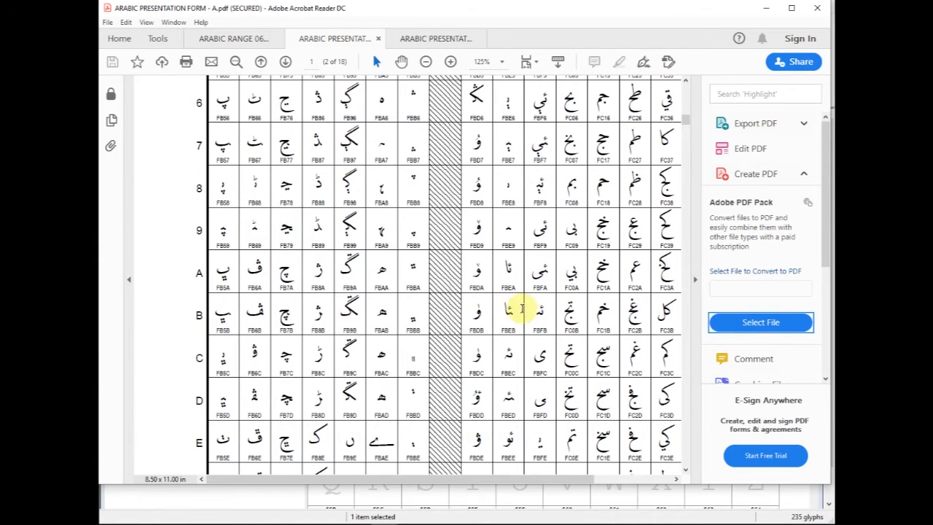
pyautogui.scroll(-2, 536, 298)
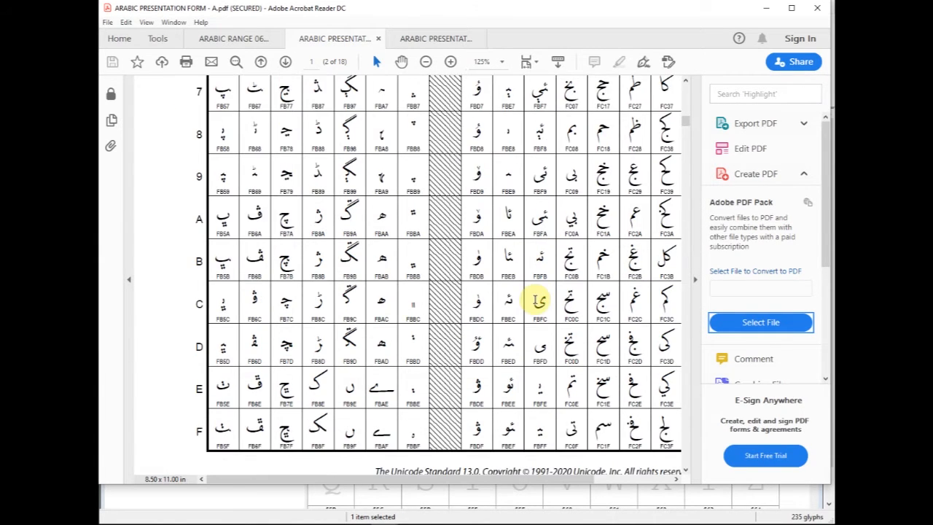
pyautogui.scroll(3, 539, 300)
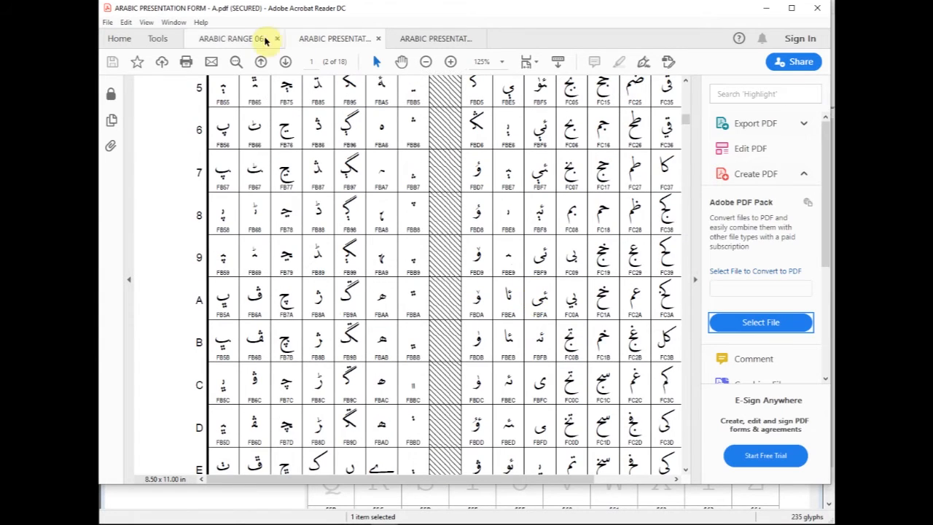
# - Go back to the Arabic 0600–06FF chart and select the letter 06AA
pyautogui.click(245, 38)
pyautogui.moveTo(789, 163); pyautogui.dragTo(789, 172)
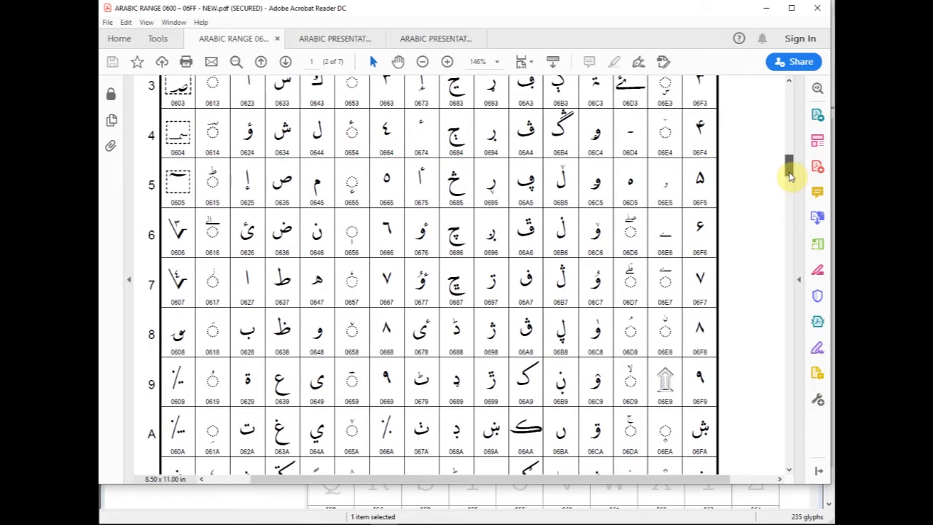
pyautogui.moveTo(520, 412); pyautogui.dragTo(534, 432)
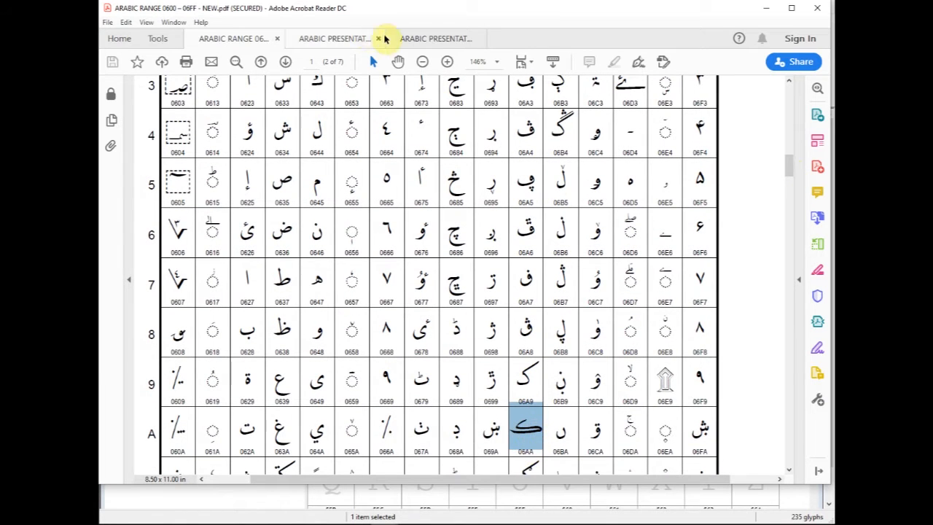
# - Switch to the Arabic Presentation Forms-A chart, look through its first pages, and select the letter form FB91
pyautogui.click(341, 40)
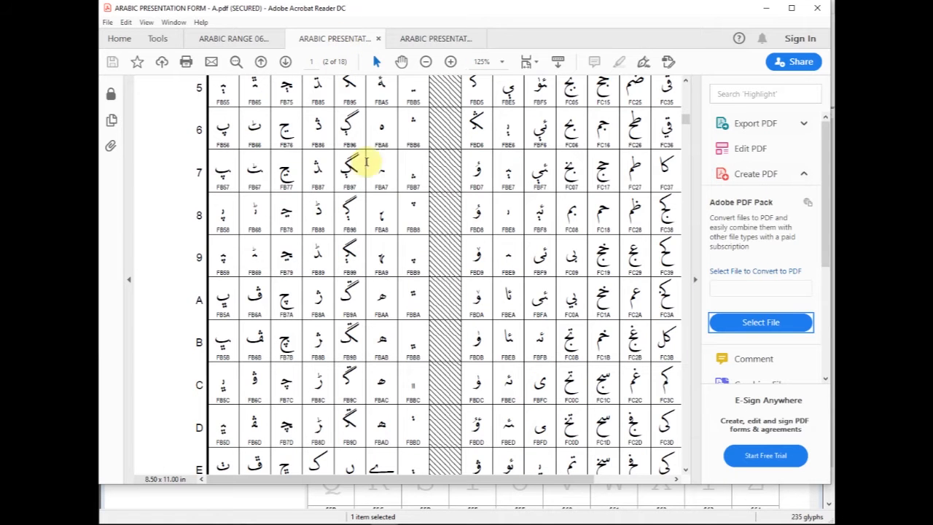
pyautogui.scroll(-2, 575, 270)
pyautogui.scroll(-8, 574, 270)
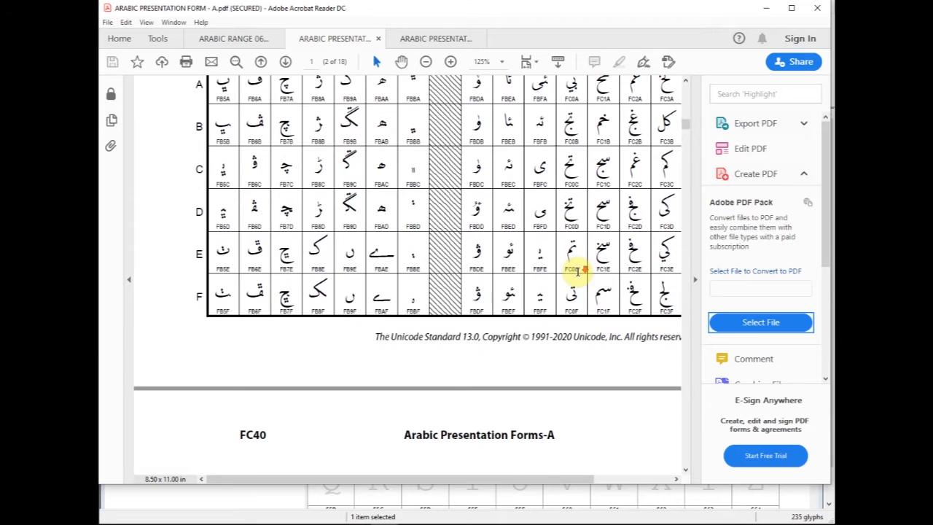
pyautogui.scroll(-7, 578, 274)
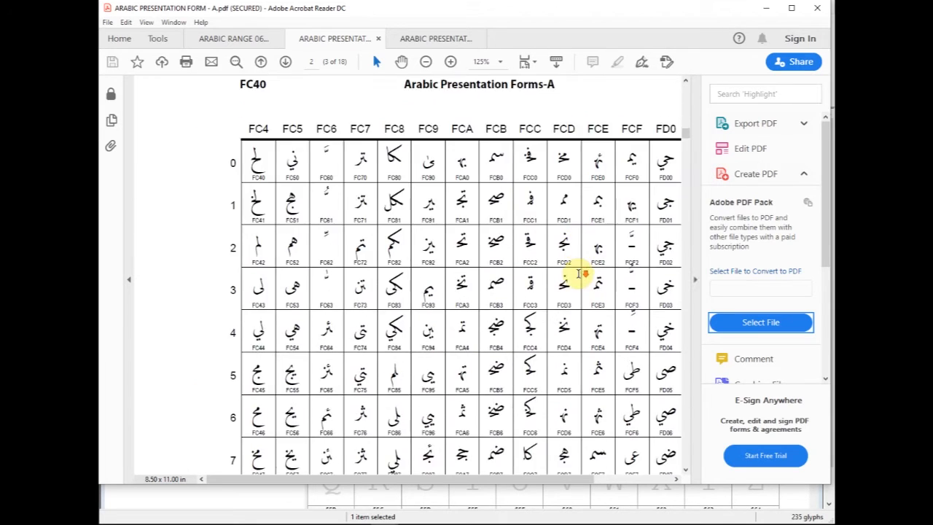
pyautogui.scroll(5, 578, 273)
pyautogui.scroll(10, 578, 274)
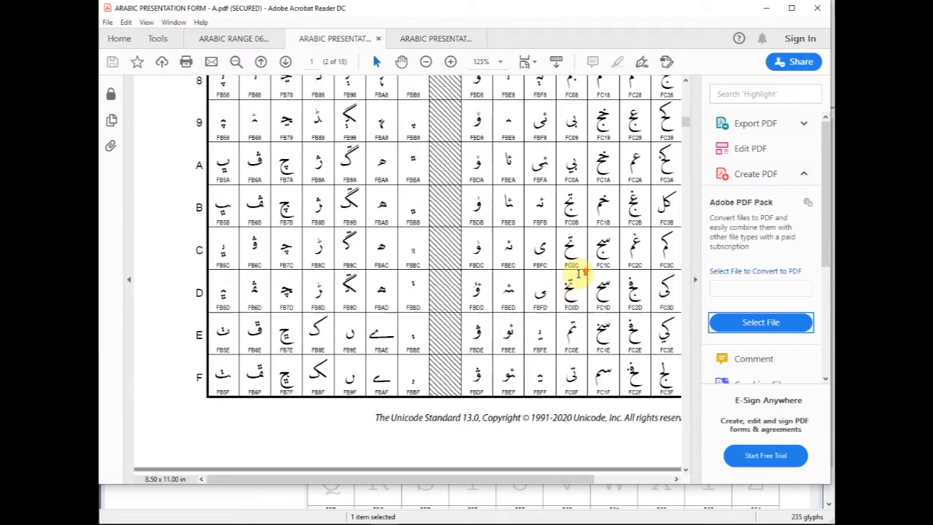
pyautogui.scroll(5, 578, 271)
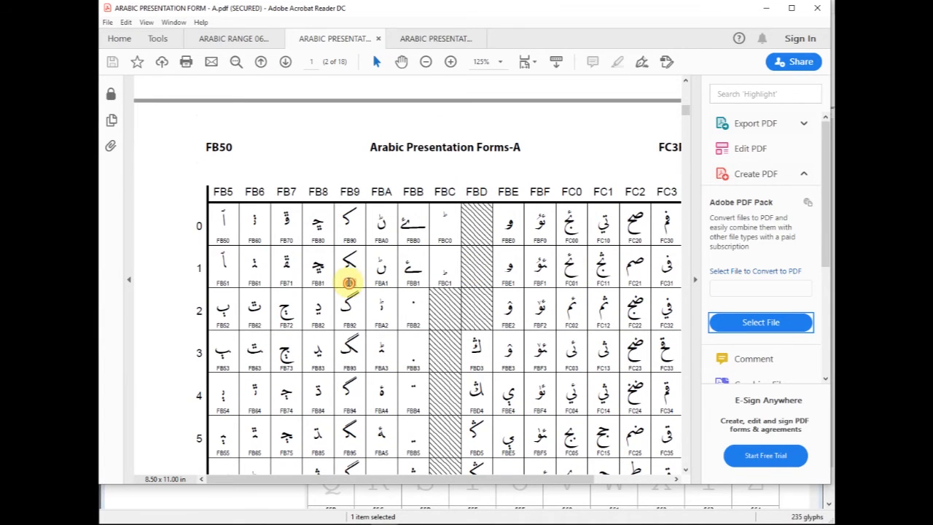
pyautogui.moveTo(353, 287); pyautogui.dragTo(353, 241)
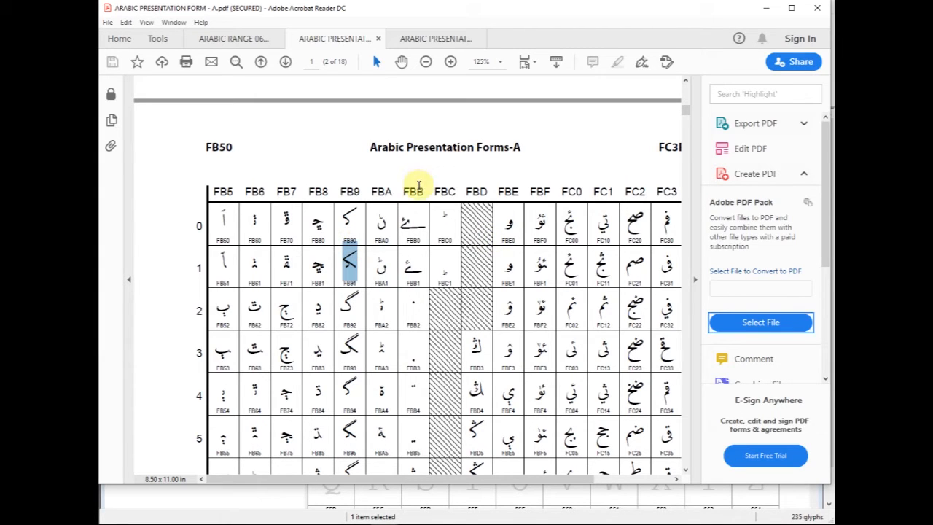
# - Switch to the Arabic Presentation Forms-B chart and select the code FED0 in its first row
pyautogui.click(418, 38)
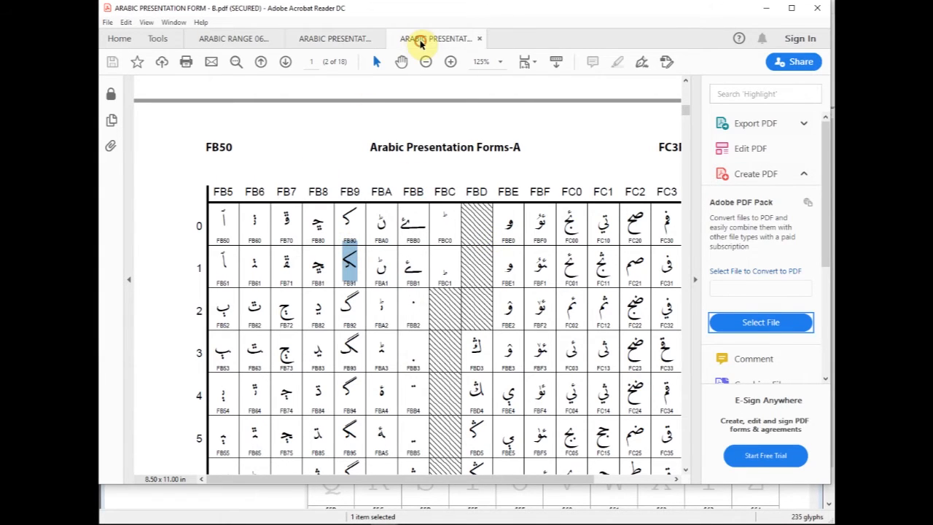
pyautogui.scroll(5, 457, 220)
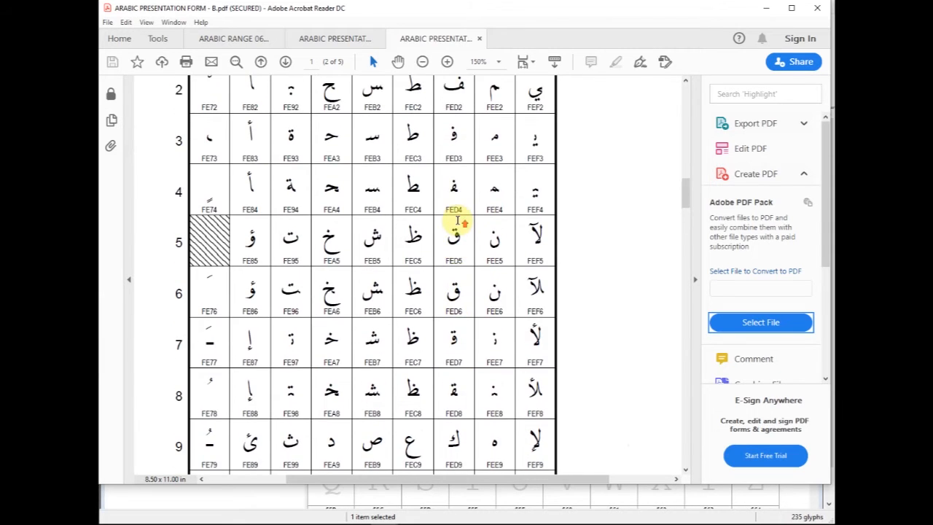
pyautogui.scroll(4, 458, 220)
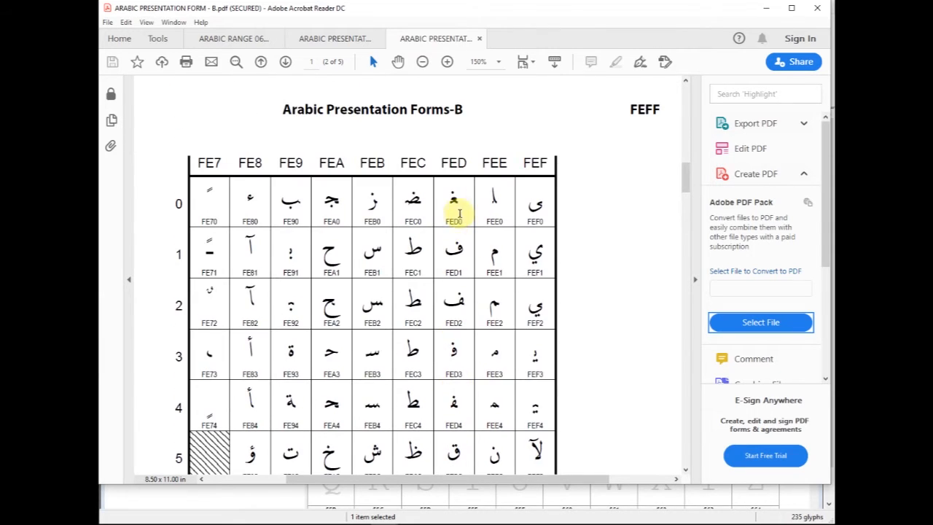
pyautogui.doubleClick(455, 220)
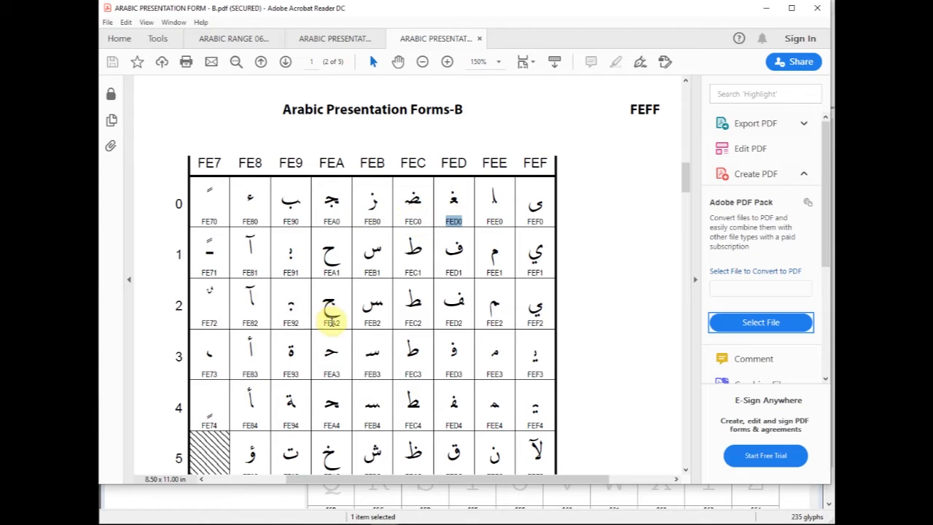
# - Select the entries FEA2, FEA3 and FEA4 in turn, followed by the letter FEA1 and its code
pyautogui.doubleClick(332, 322)
pyautogui.doubleClick(333, 372)
pyautogui.doubleClick(333, 424)
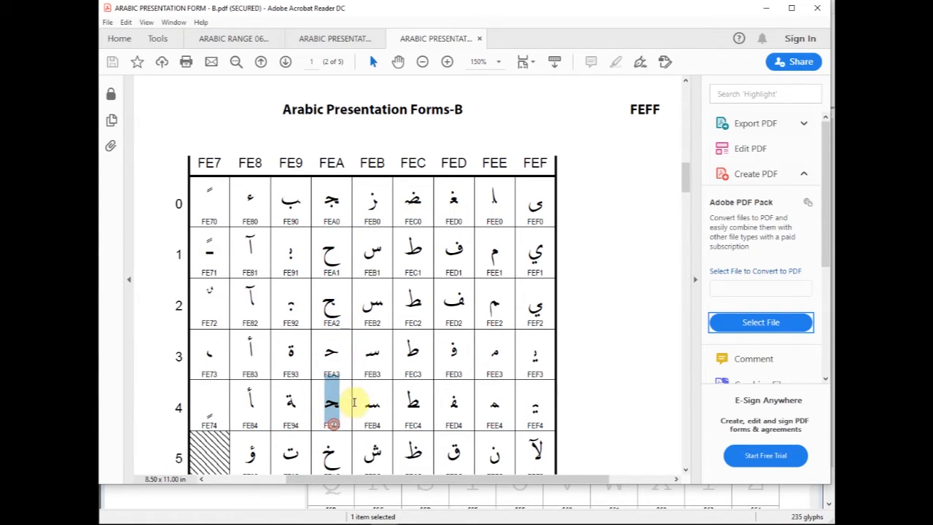
pyautogui.click(332, 271)
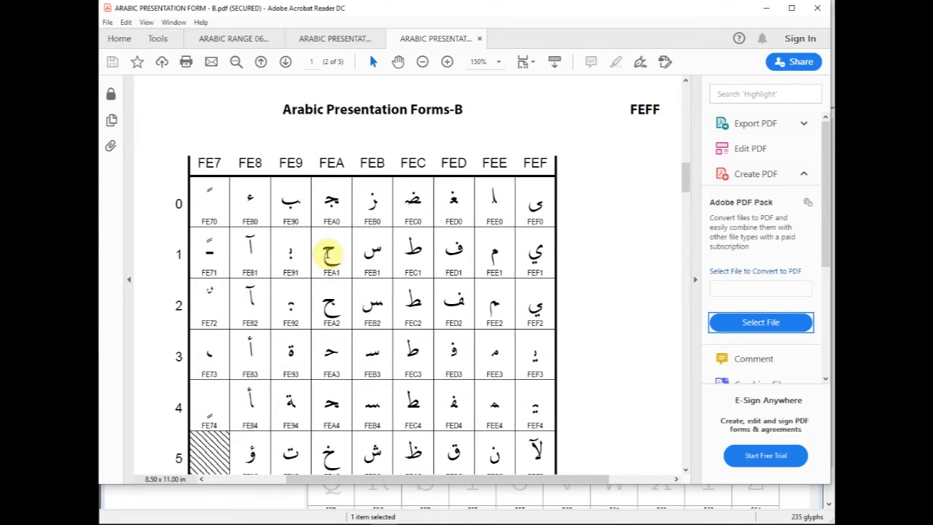
pyautogui.doubleClick(333, 272)
pyautogui.click(335, 270)
pyautogui.moveTo(327, 253); pyautogui.dragTo(339, 269)
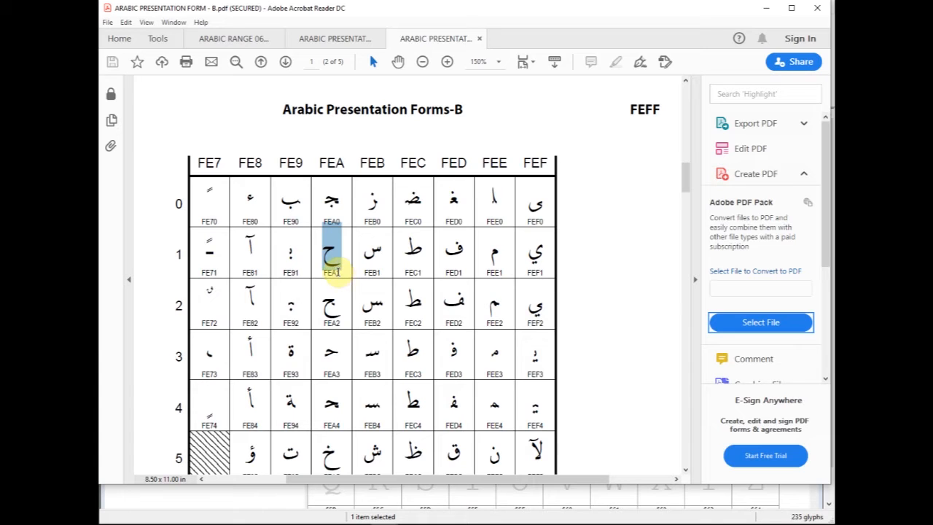
pyautogui.click(336, 276)
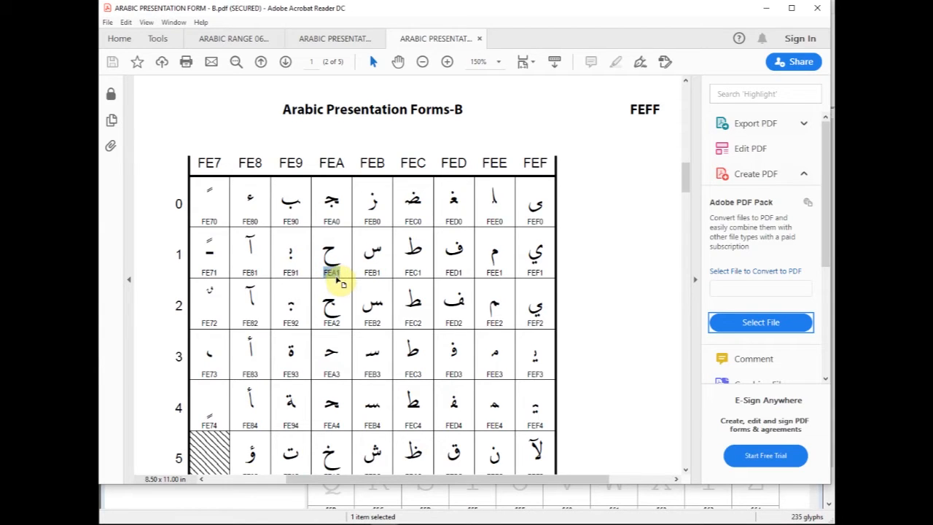
# - Return to the Arabic 0600–06FF chart, look through its rows, and select the letter 062D
pyautogui.click(216, 41)
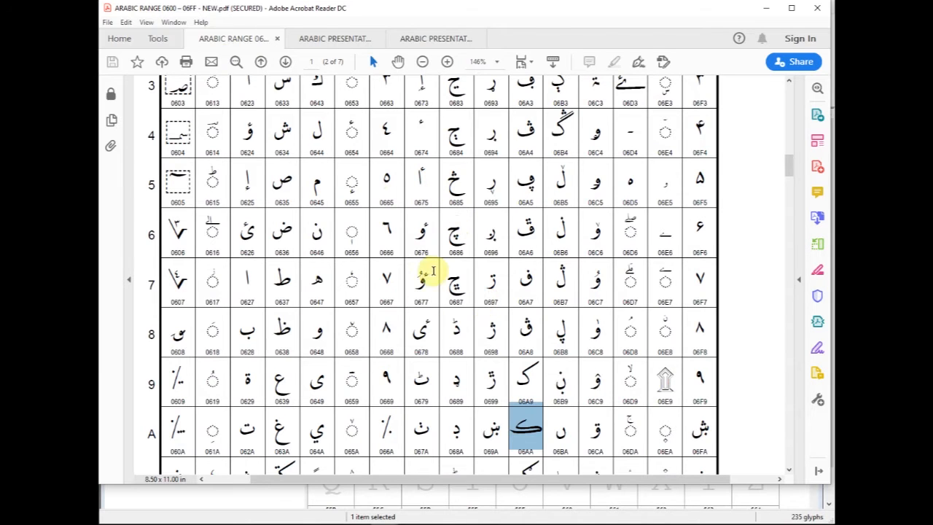
pyautogui.scroll(4, 432, 271)
pyautogui.scroll(1, 433, 271)
pyautogui.scroll(-2, 433, 271)
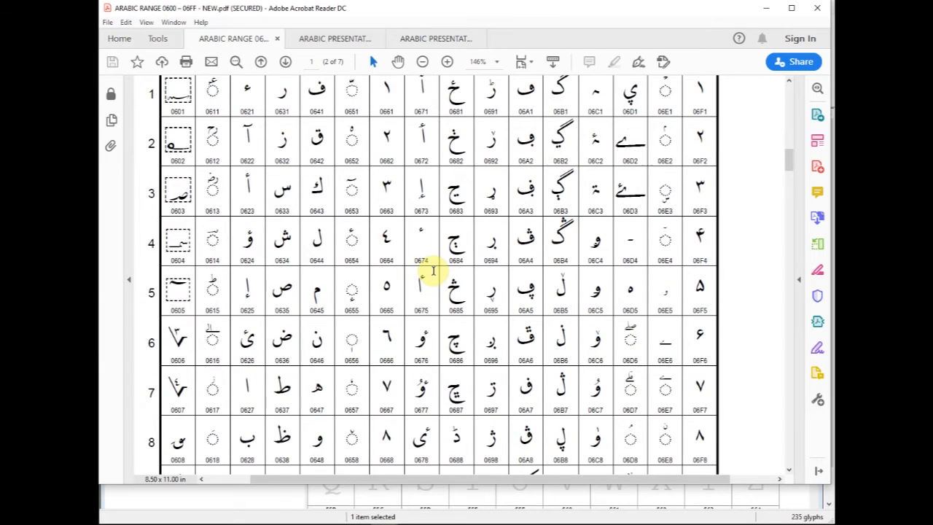
pyautogui.scroll(-4, 432, 271)
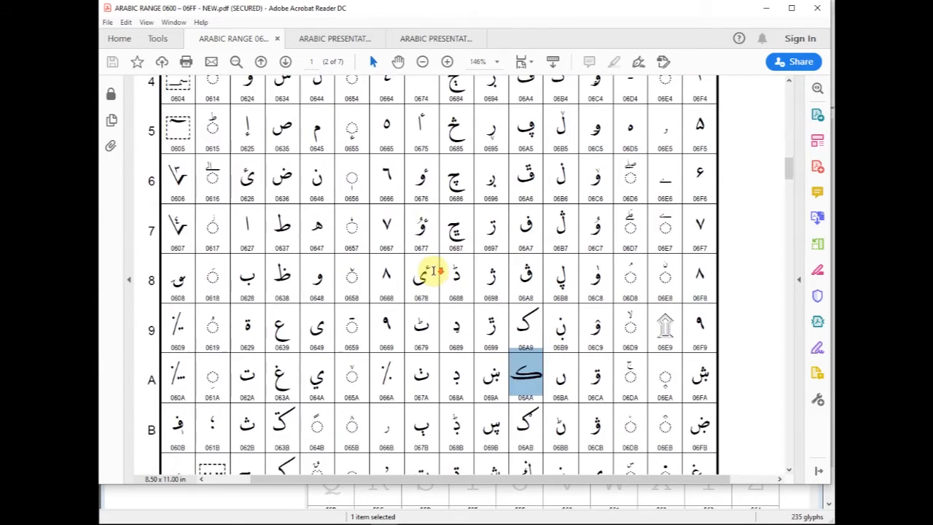
pyautogui.scroll(-3, 432, 271)
pyautogui.scroll(-1, 419, 268)
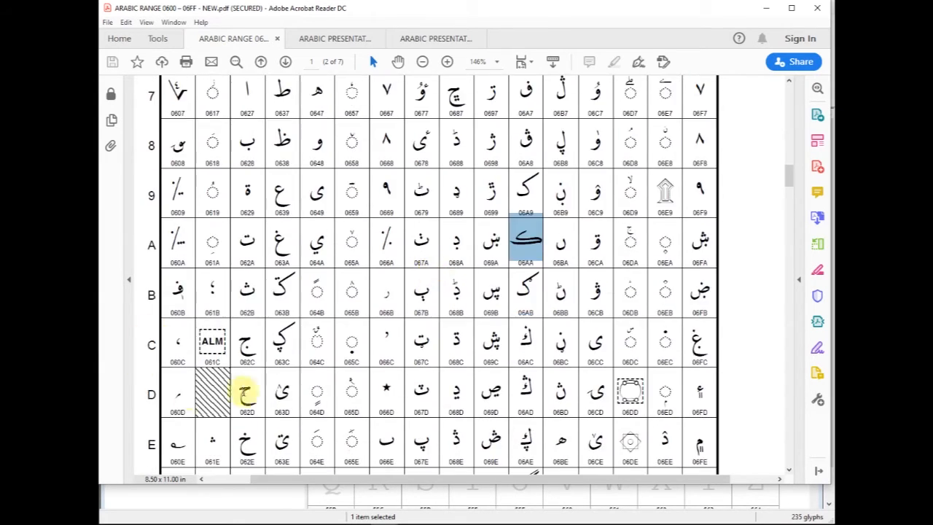
pyautogui.moveTo(242, 411)
pyautogui.mouseDown()
pyautogui.moveTo(250, 412)
pyautogui.moveTo(245, 401)
pyautogui.mouseUp()
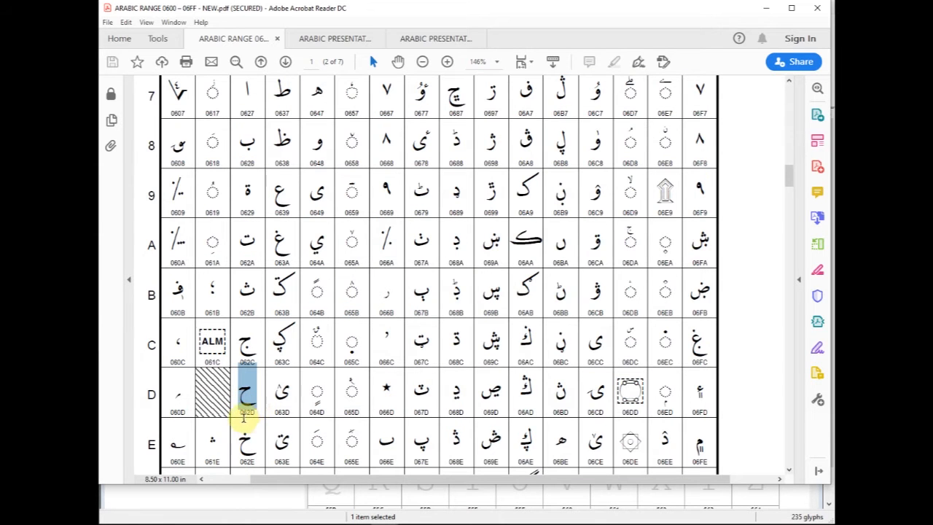
# - Switch to the Arabic Presentation Forms-B chart and point out the code FEA1 for comparison with 062D
pyautogui.click(421, 42)
pyautogui.click(328, 272)
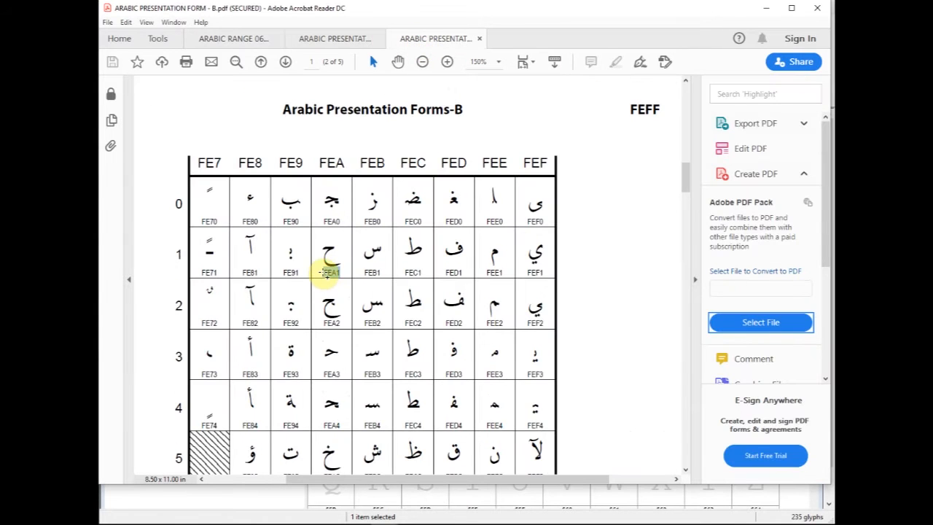
pyautogui.moveTo(326, 278); pyautogui.dragTo(338, 279)
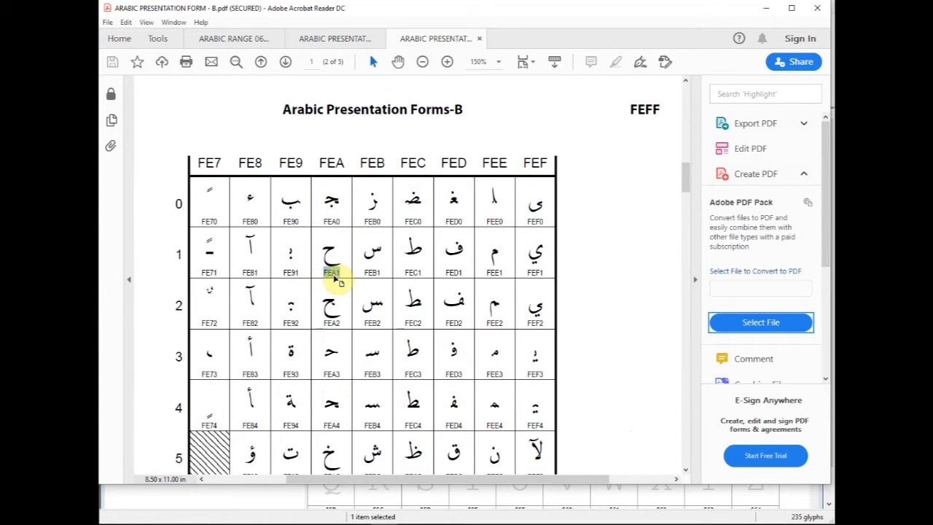
pyautogui.click(340, 283)
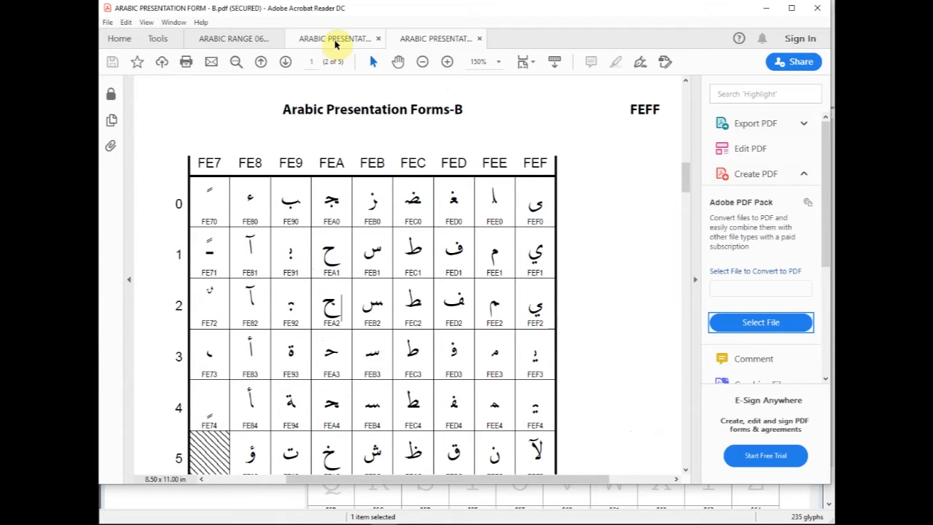
# - Look through the lower rows of the Presentation Forms-A chart, and select the code 062D in the Arabic 0600–06FF chart
pyautogui.click(334, 41)
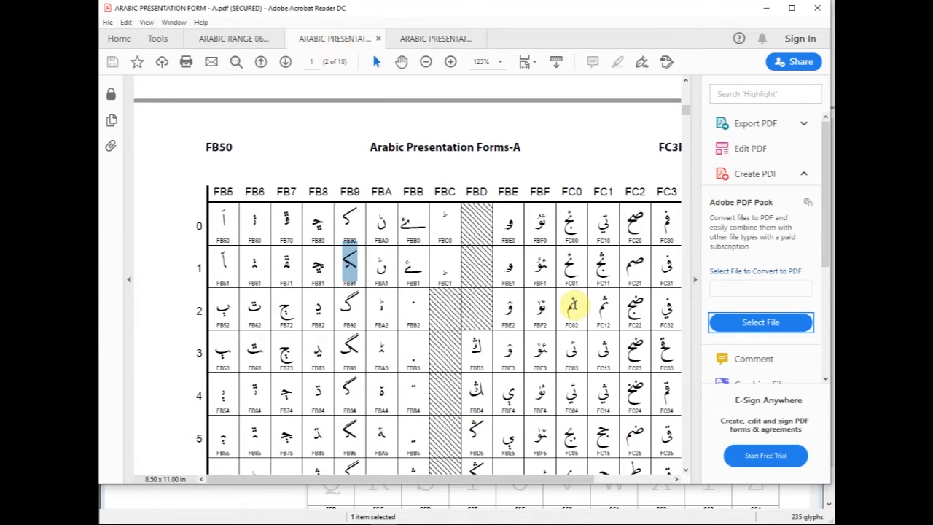
pyautogui.scroll(-1, 569, 302)
pyautogui.scroll(-7, 573, 302)
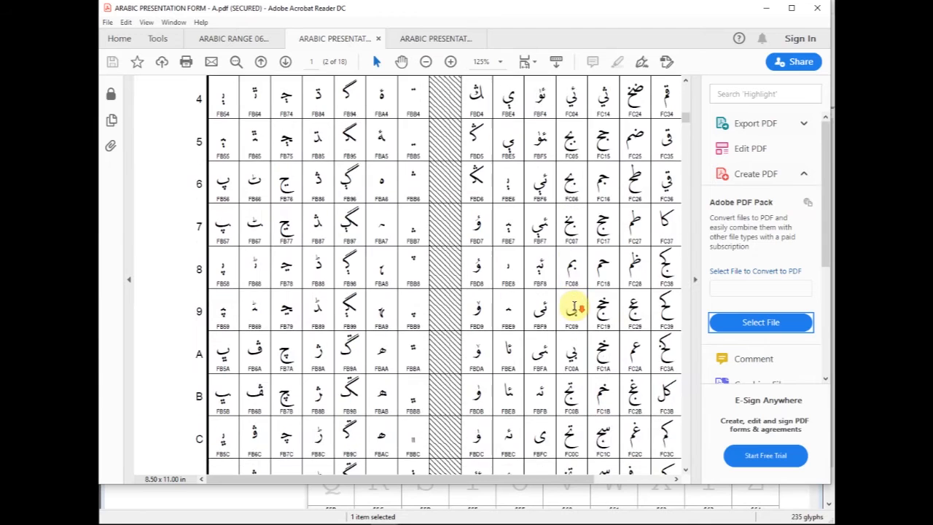
pyautogui.scroll(-2, 574, 305)
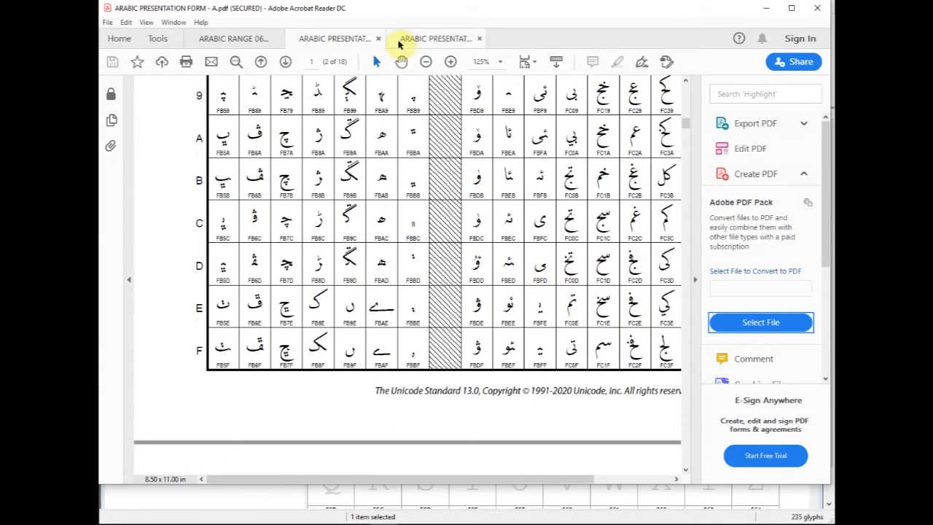
pyautogui.click(229, 36)
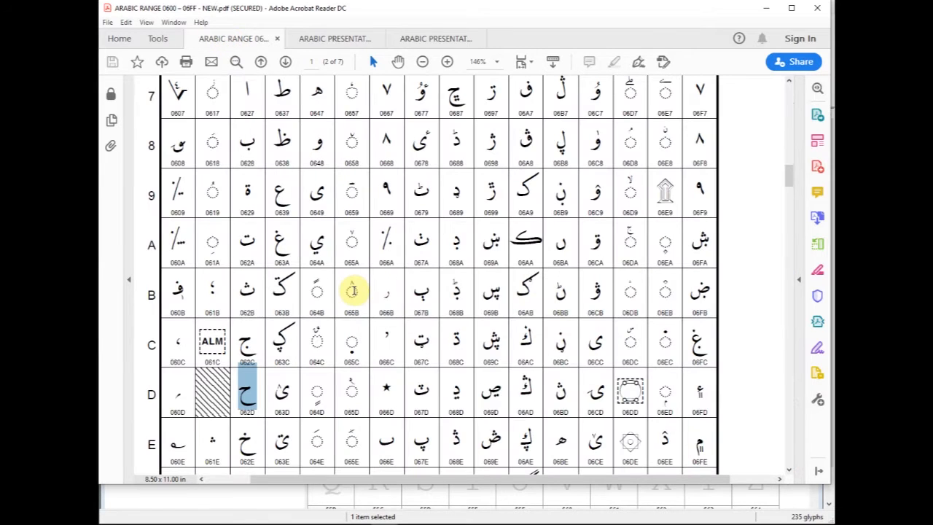
pyautogui.doubleClick(246, 412)
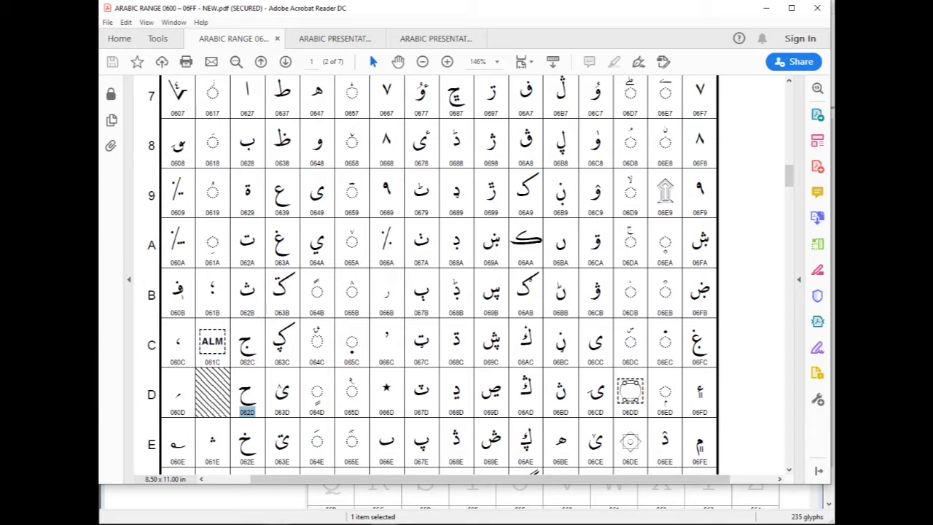
# - Bring up the on-screen keyboard over the chart and switch its input language to the Arabic-script layout
pyautogui.click(247, 524)
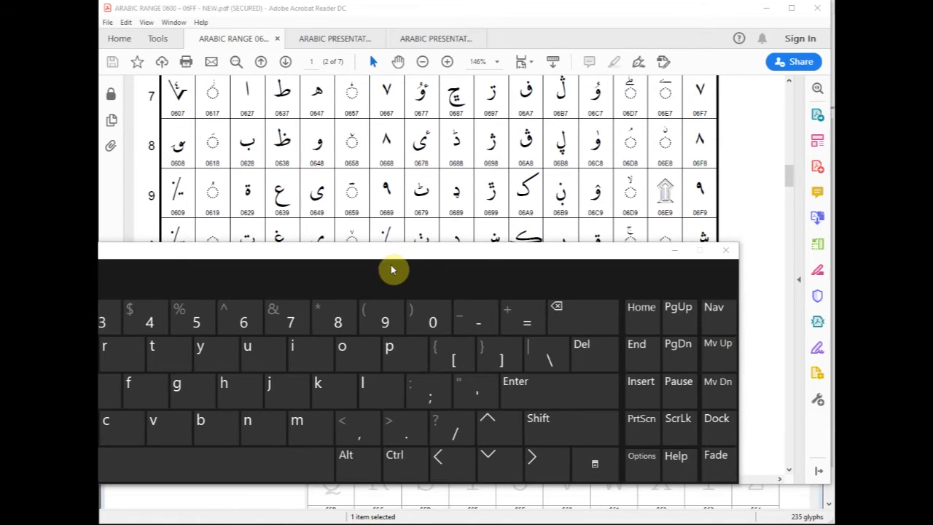
pyautogui.moveTo(390, 257); pyautogui.dragTo(546, 259)
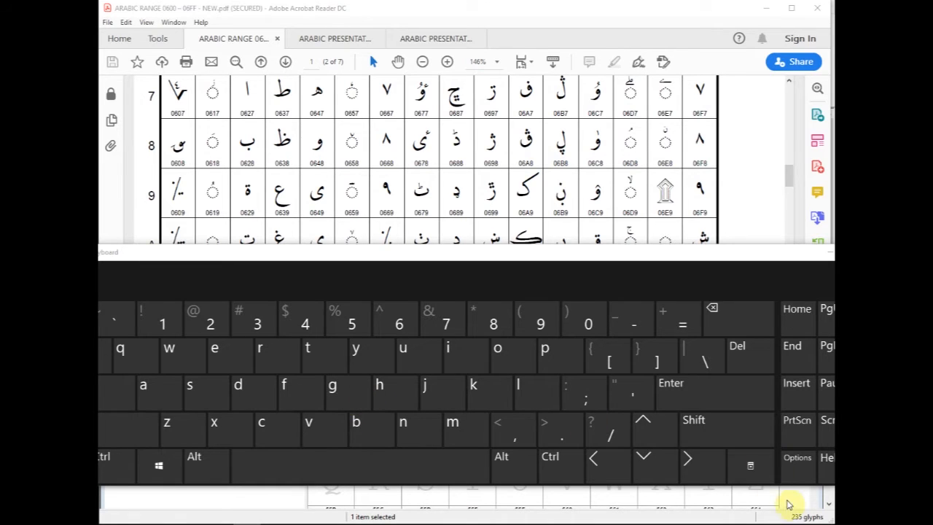
pyautogui.click(791, 523)
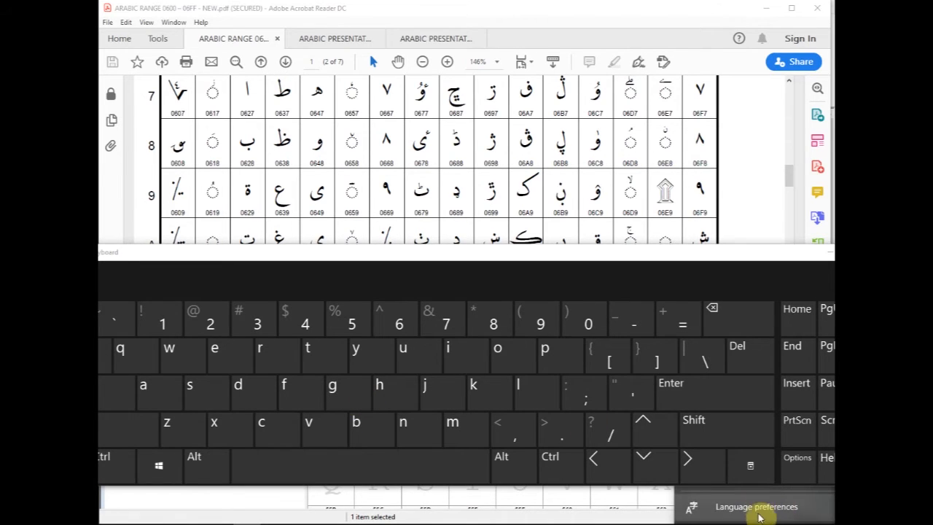
pyautogui.moveTo(738, 275); pyautogui.dragTo(748, 196)
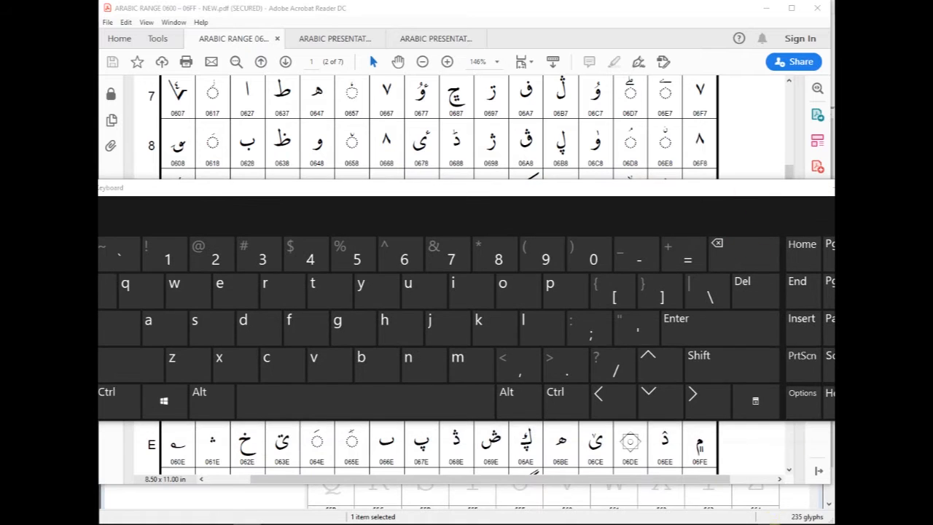
pyautogui.click(739, 460)
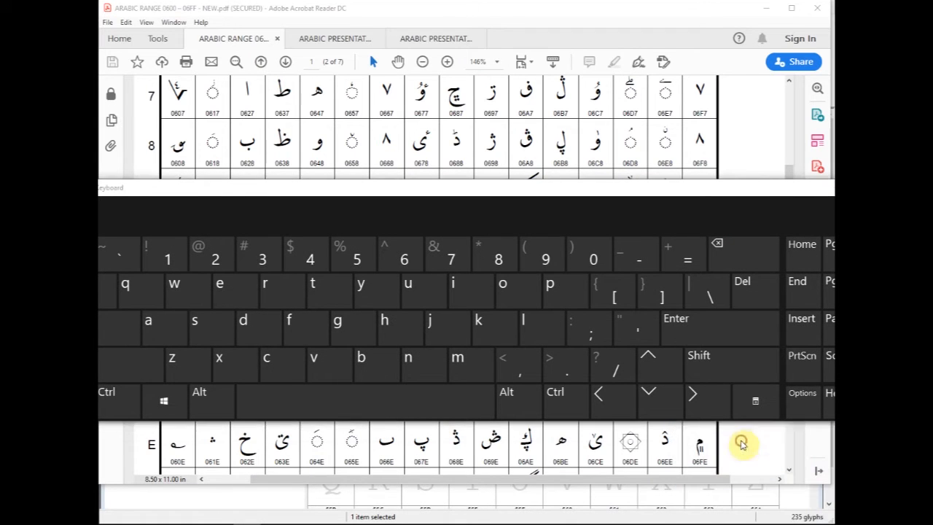
# - Move the on-screen keyboard down to uncover the chart while viewing its letters, and put the keyboard away
pyautogui.moveTo(406, 197); pyautogui.dragTo(432, 258)
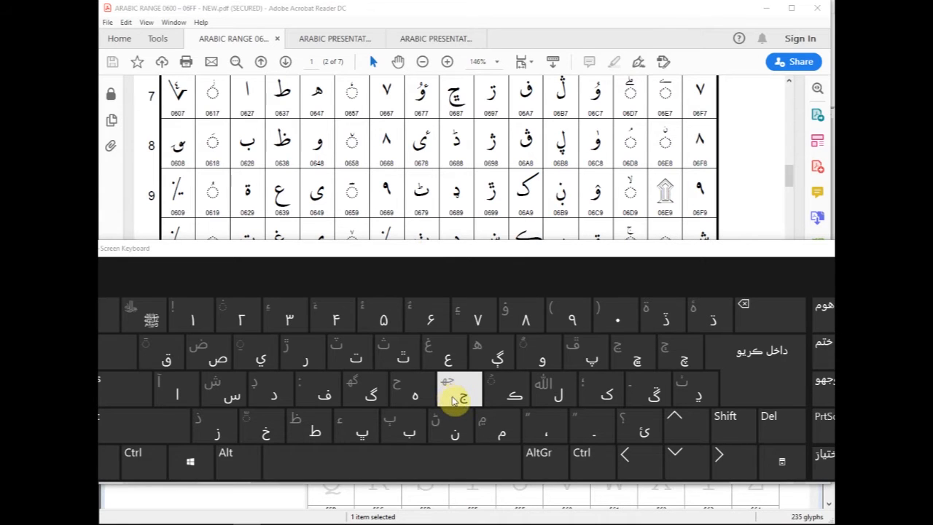
pyautogui.click(491, 254)
pyautogui.moveTo(490, 254); pyautogui.dragTo(488, 343)
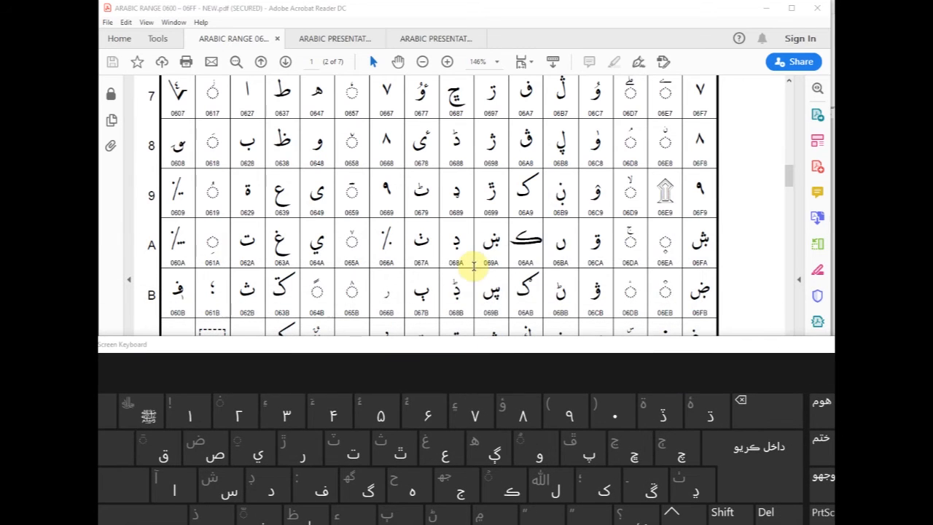
pyautogui.click(590, 13)
pyautogui.moveTo(787, 349); pyautogui.dragTo(800, 366)
pyautogui.click(800, 366)
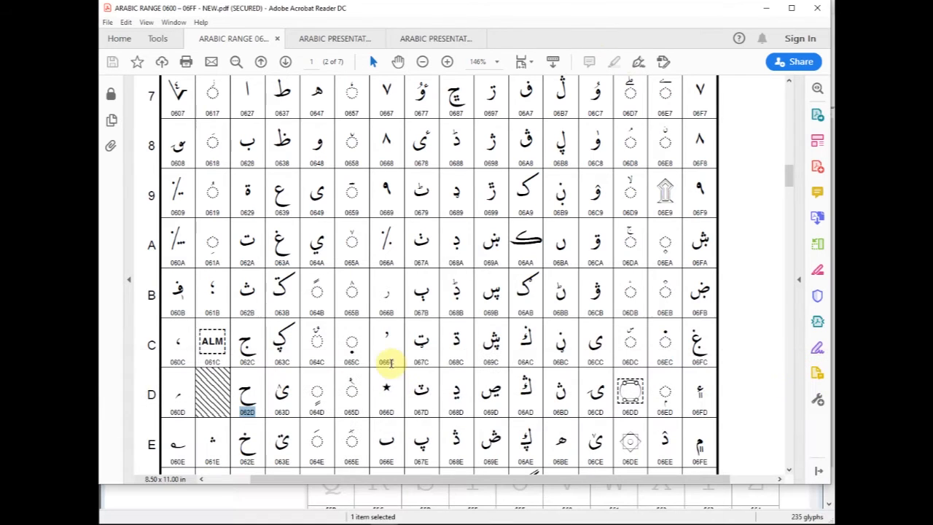
# - Select the code 062C in the Arabic 0600–06FF chart, and the matching code FE9D in the Arabic Presentation Forms-B chart
pyautogui.moveTo(245, 362); pyautogui.dragTo(249, 356)
pyautogui.click(251, 357)
pyautogui.click(252, 357)
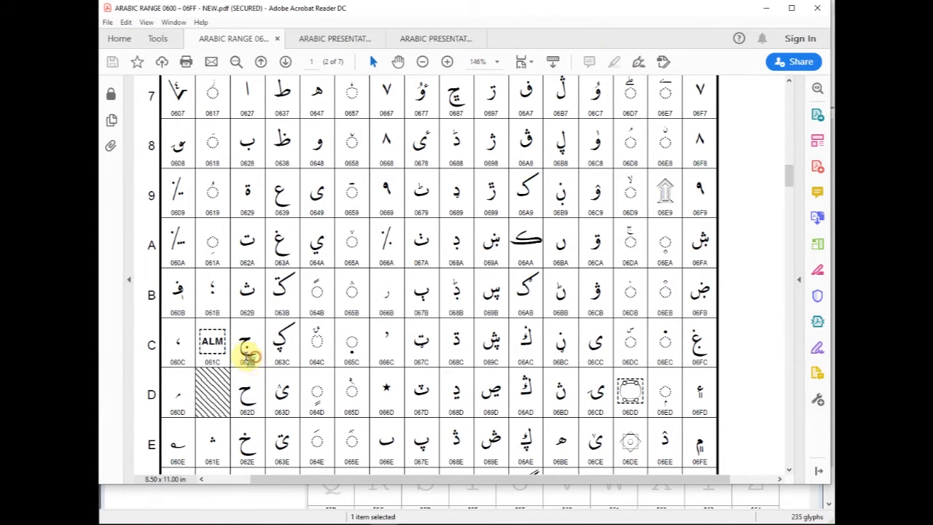
pyautogui.click(429, 40)
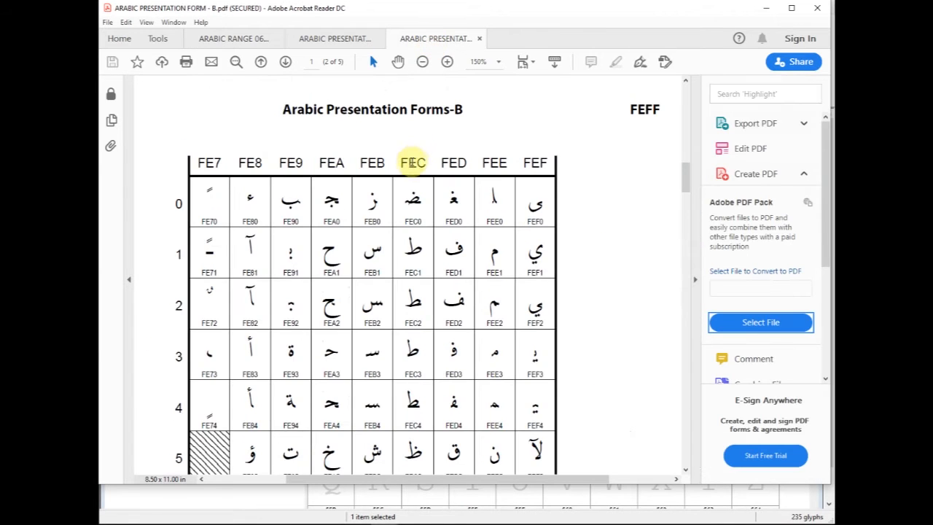
pyautogui.scroll(-5, 455, 295)
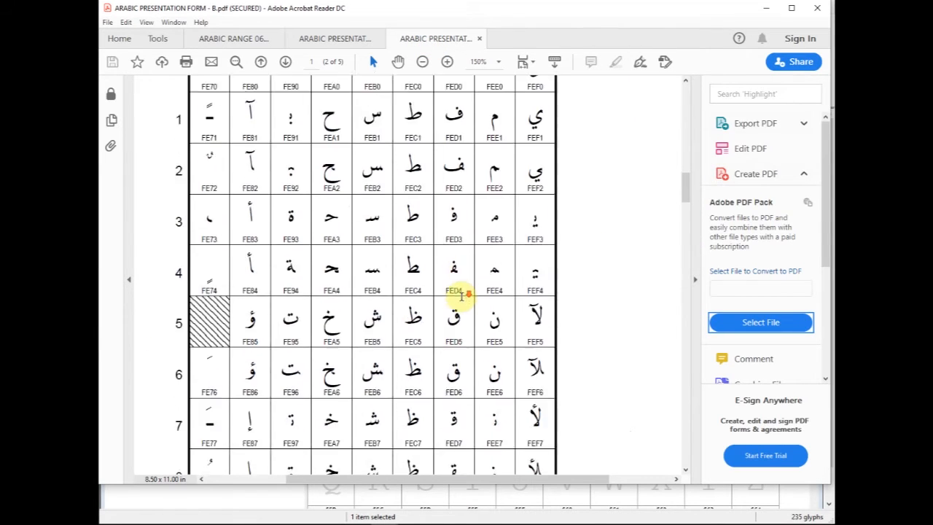
pyautogui.scroll(-6, 455, 295)
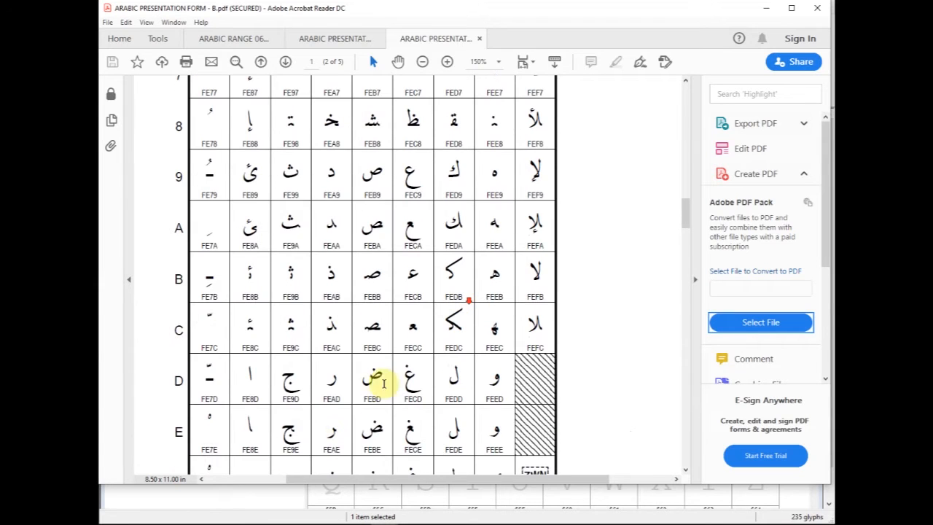
pyautogui.doubleClick(290, 396)
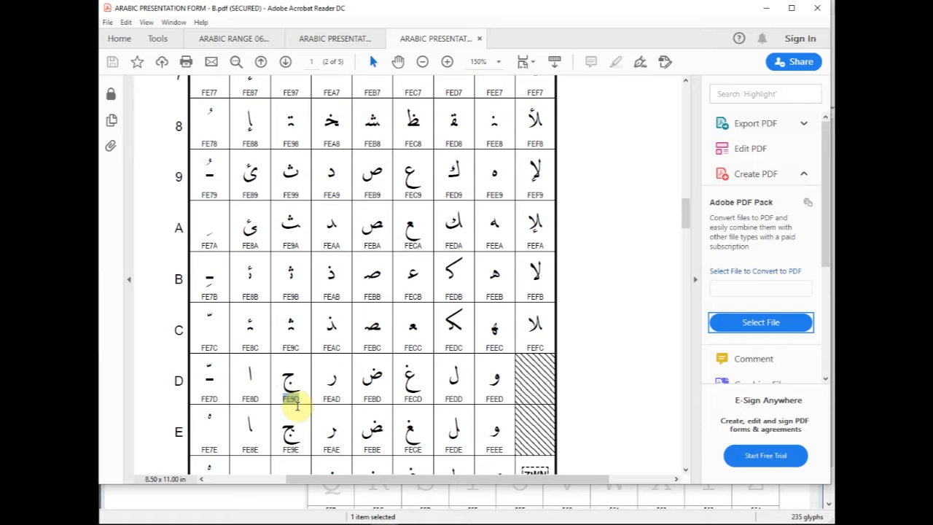
# - Bring up the Arabic-script on-screen keyboard over the Presentation Forms-B chart to view its letters, and put it away
pyautogui.click(303, 524)
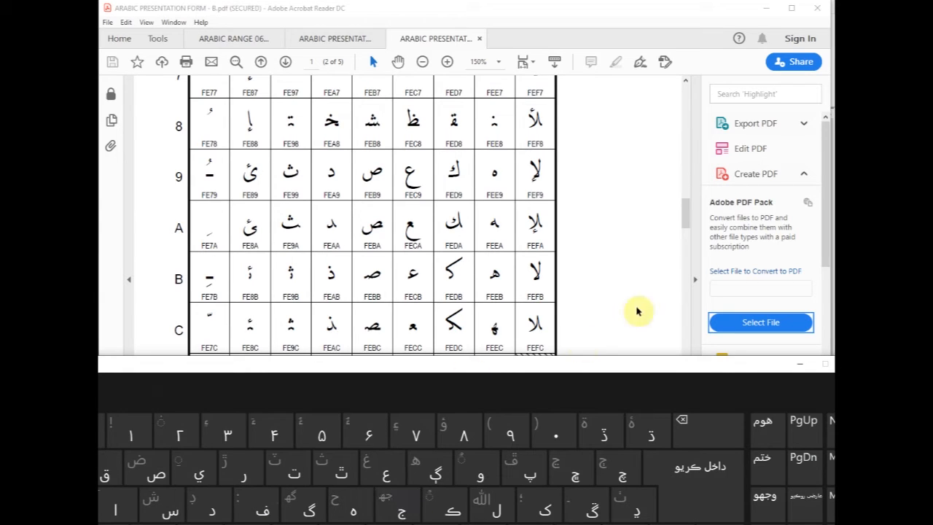
pyautogui.click(686, 215)
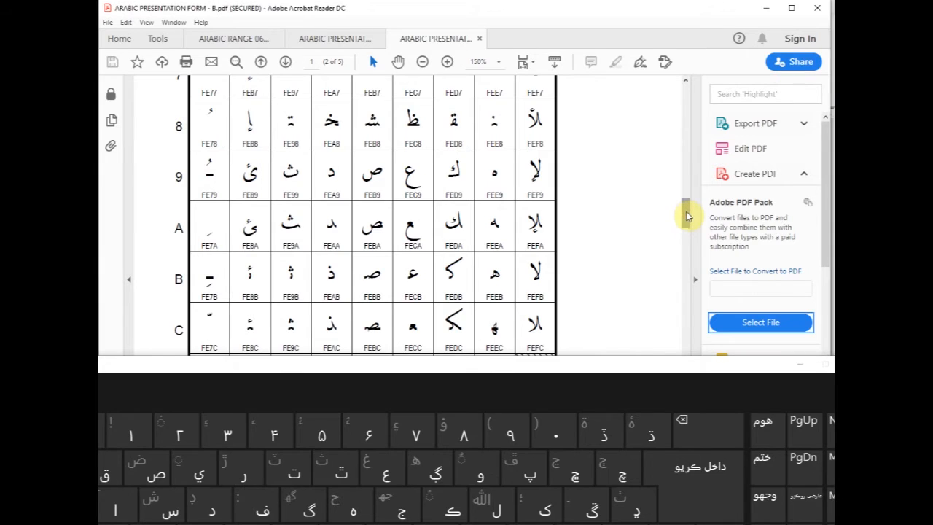
pyautogui.click(800, 364)
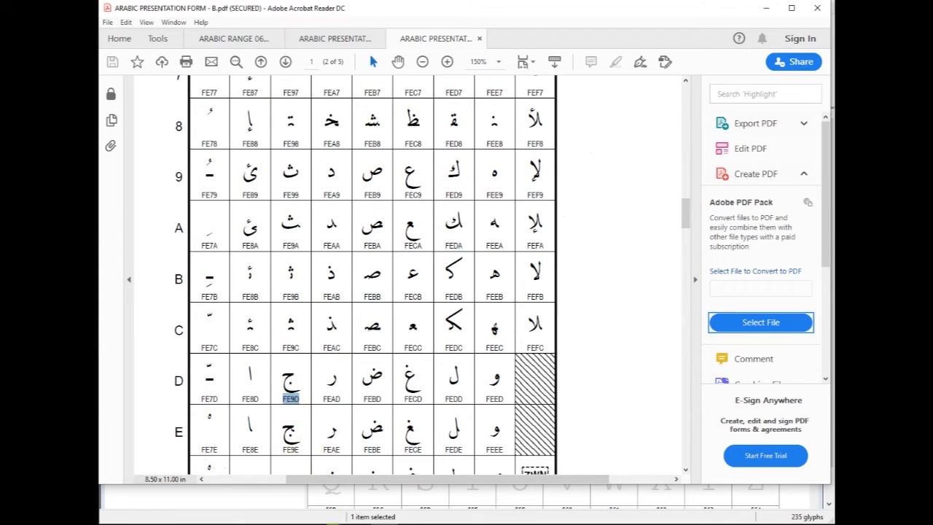
# - Switch to FontCreator and delete the glyphs from $21 (!) through $FB02 (fl) in the New font
pyautogui.moveTo(246, 524)
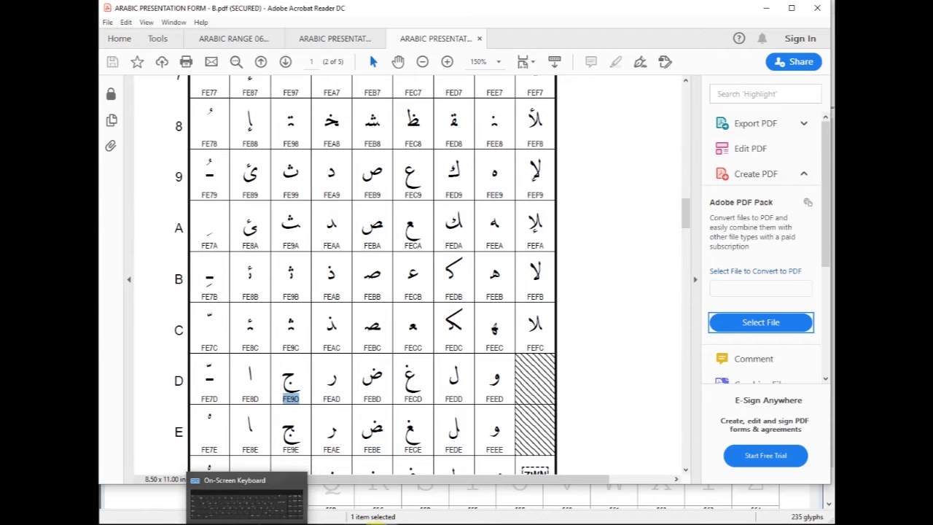
pyautogui.click(362, 524)
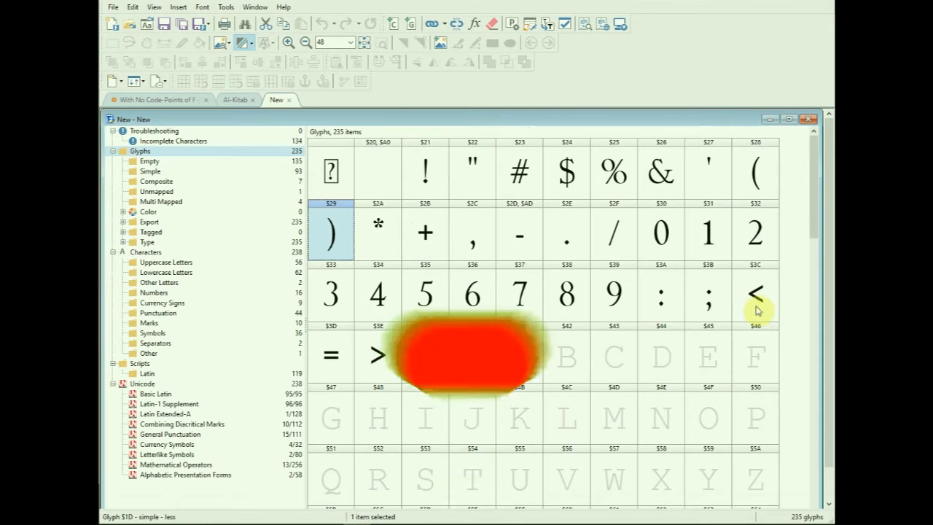
pyautogui.moveTo(812, 183); pyautogui.dragTo(821, 474)
pyautogui.click(425, 173)
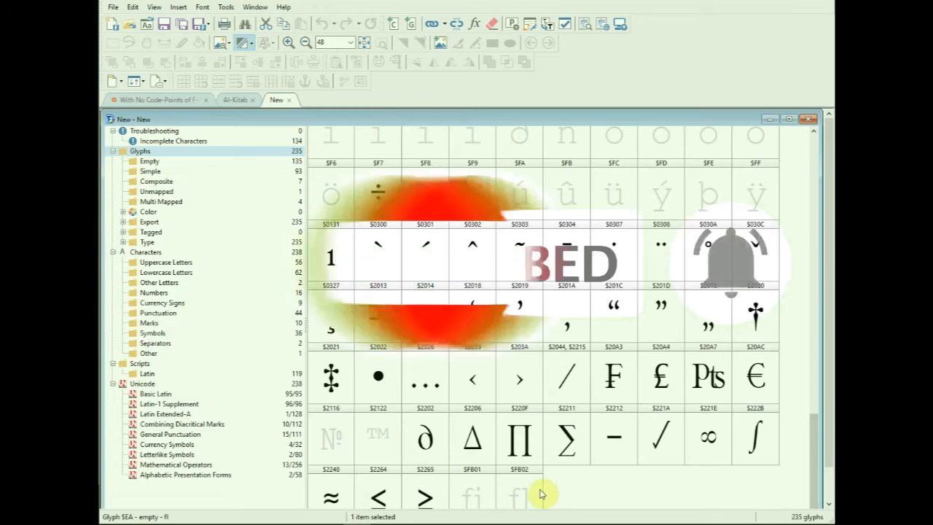
pyautogui.keyDown('shift'); pyautogui.click(540, 494); pyautogui.keyUp('shift')
pyautogui.press('Delete')
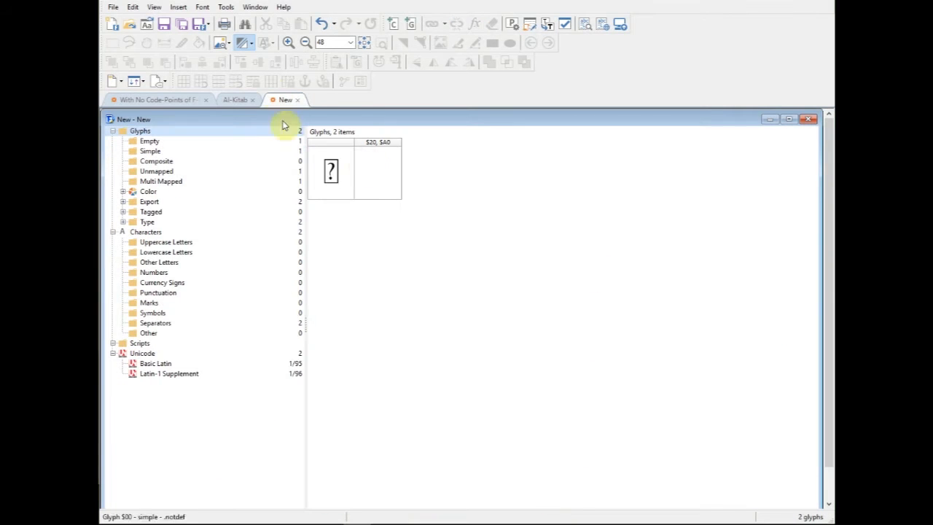
# - Try to insert the Arabic letter jeem ($062C) from the Arabic Unicode block
pyautogui.click(178, 7)
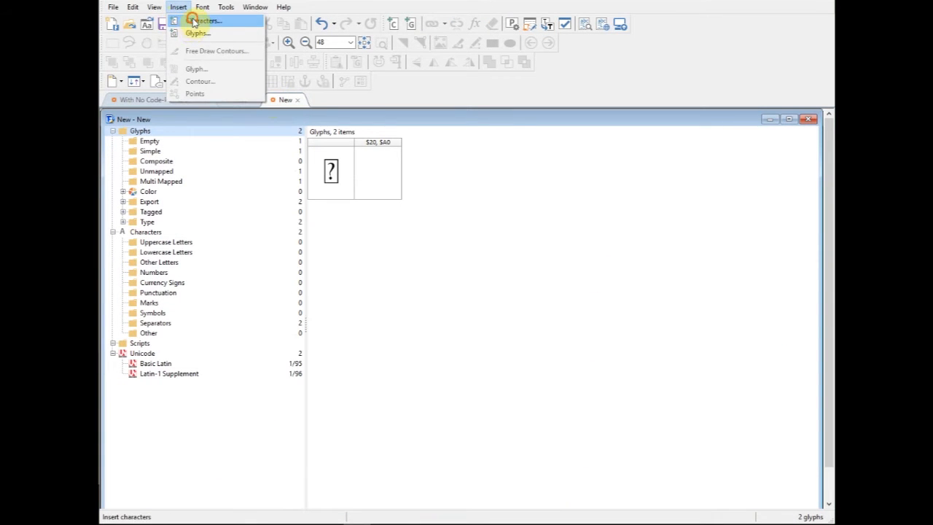
pyautogui.click(193, 22)
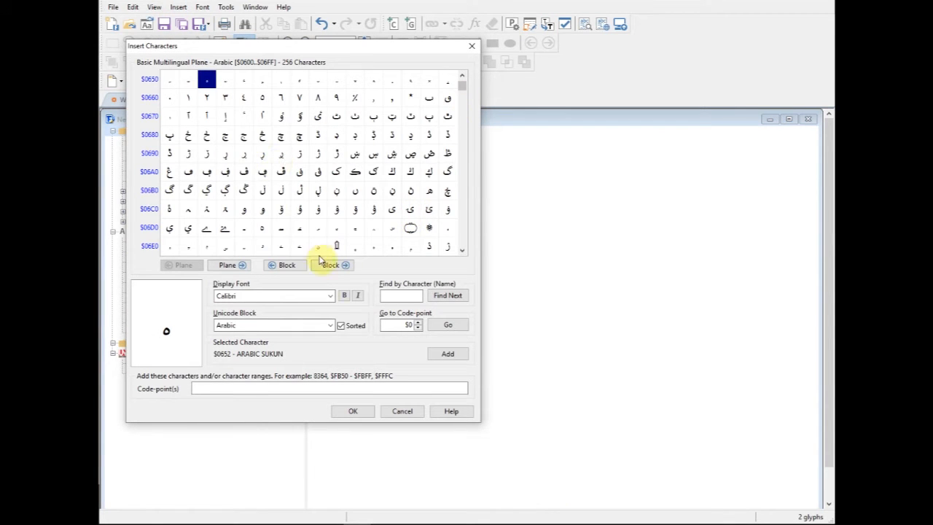
pyautogui.click(322, 327)
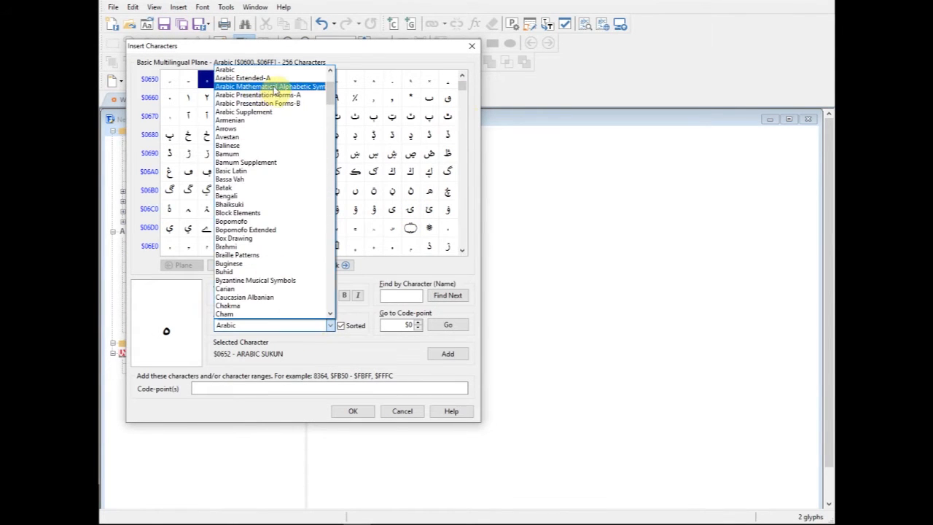
pyautogui.click(330, 74)
pyautogui.click(324, 71)
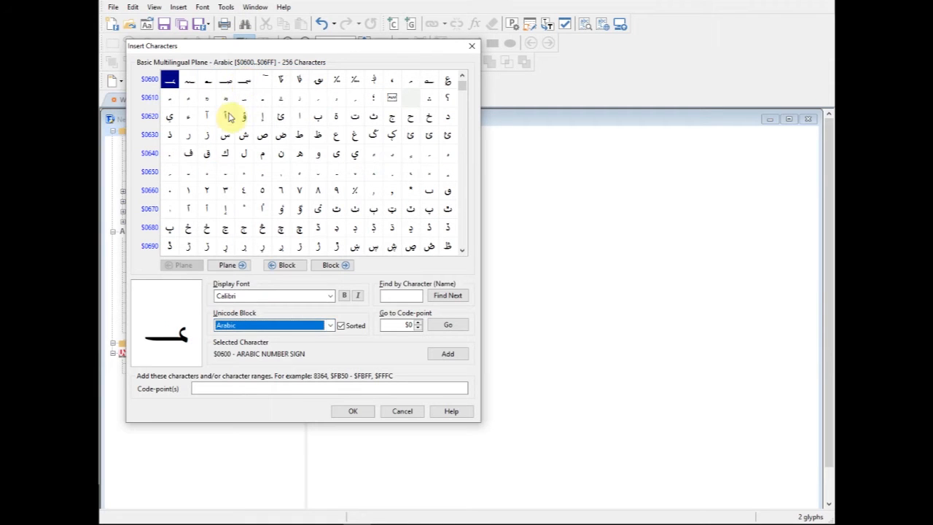
pyautogui.click(392, 118)
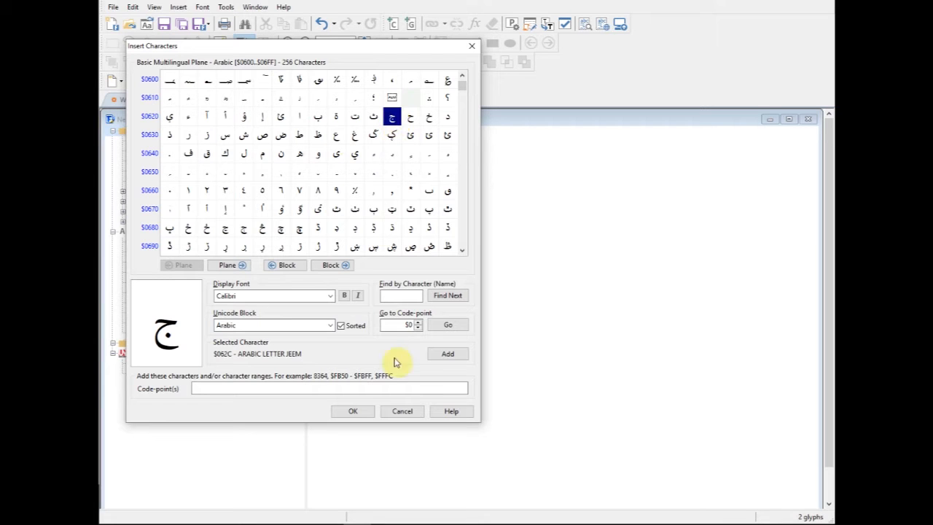
pyautogui.click(365, 411)
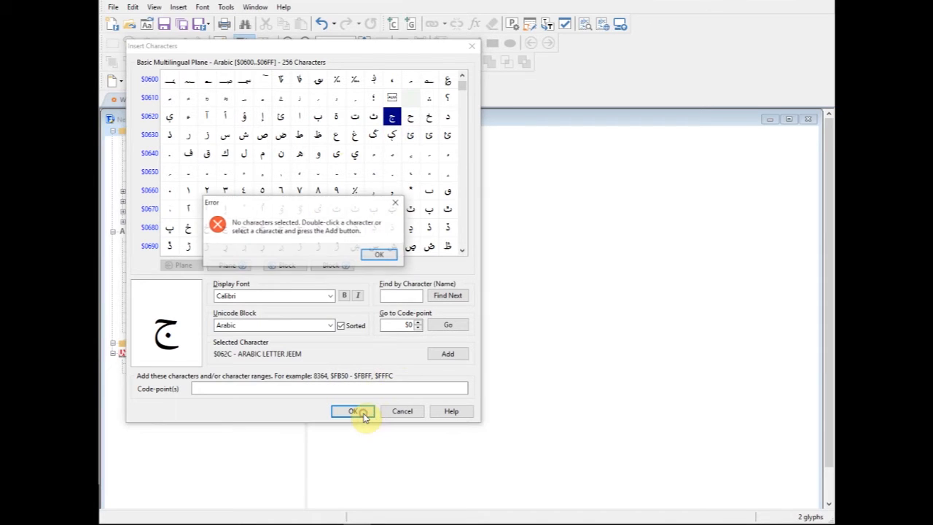
pyautogui.click(381, 255)
pyautogui.click(402, 411)
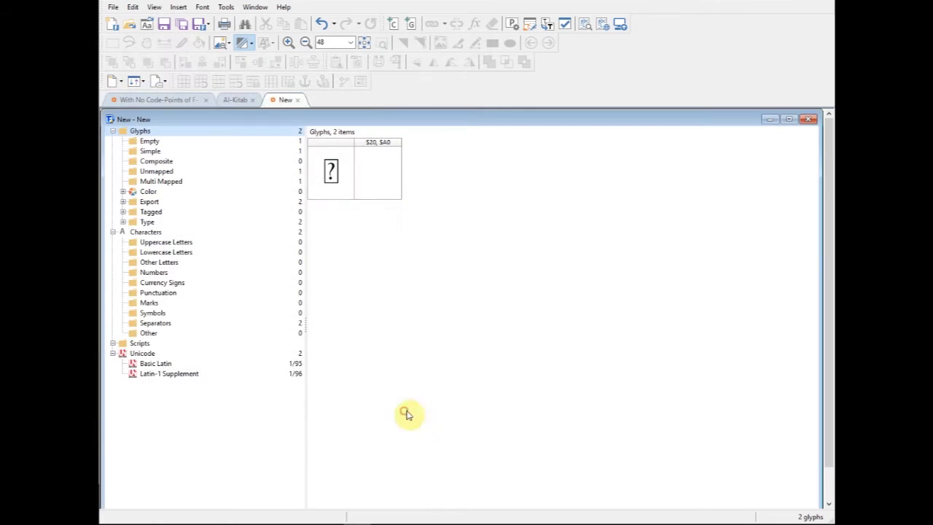
# - Insert the character $062C, Arabic letter jeem, after the space glyph
pyautogui.click(394, 171)
pyautogui.click(181, 8)
pyautogui.click(198, 20)
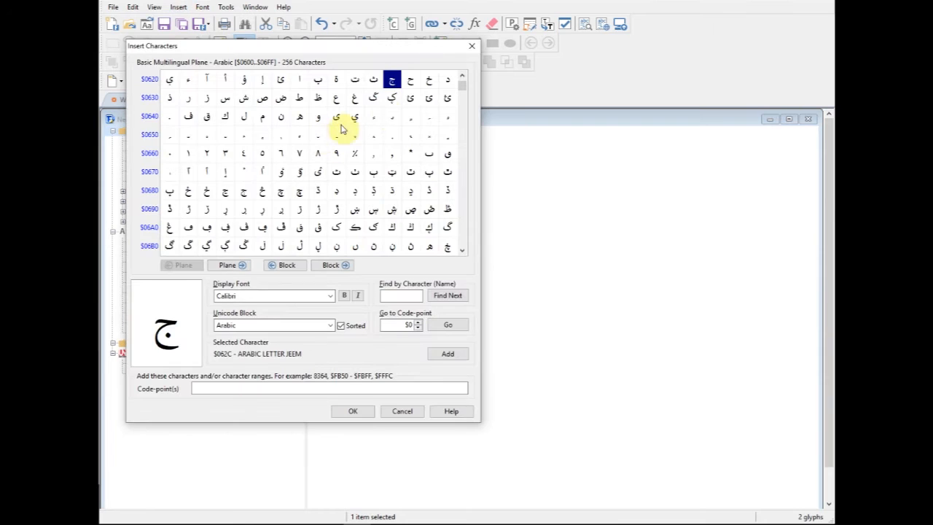
pyautogui.click(366, 411)
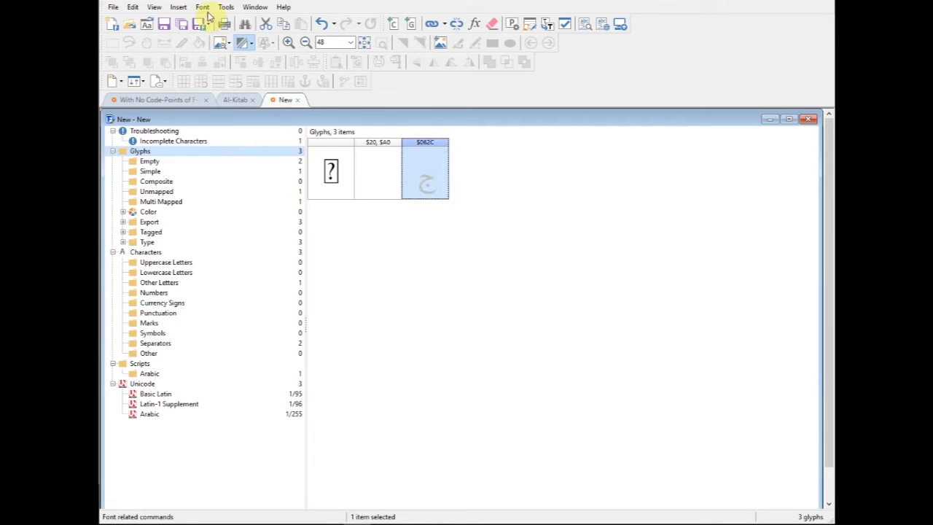
# - Insert the character $FE9D, Arabic letter jeem isolated form, from the Arabic Presentation Forms-B block
pyautogui.click(179, 9)
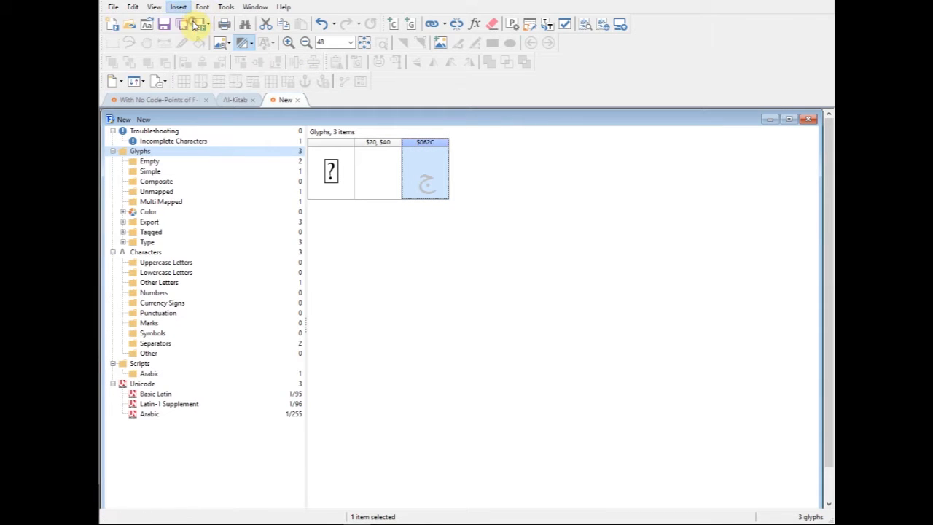
pyautogui.click(196, 25)
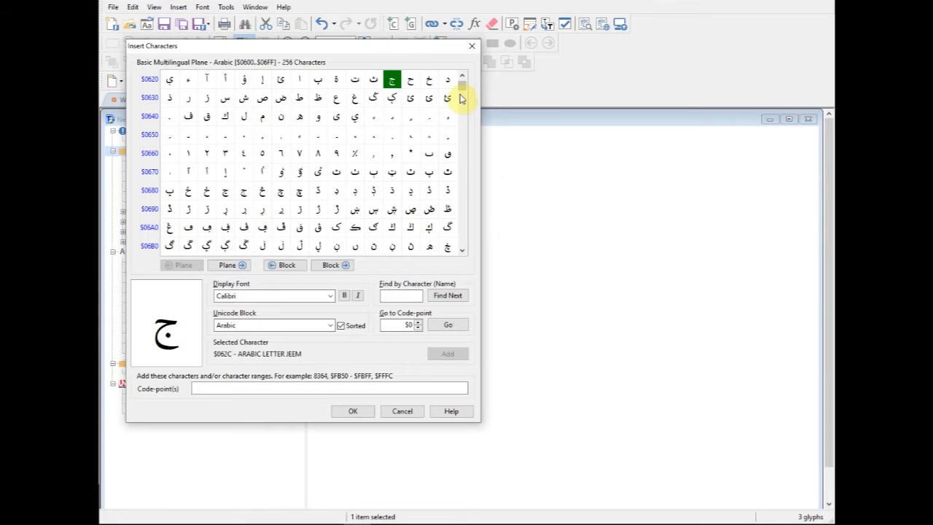
pyautogui.click(330, 325)
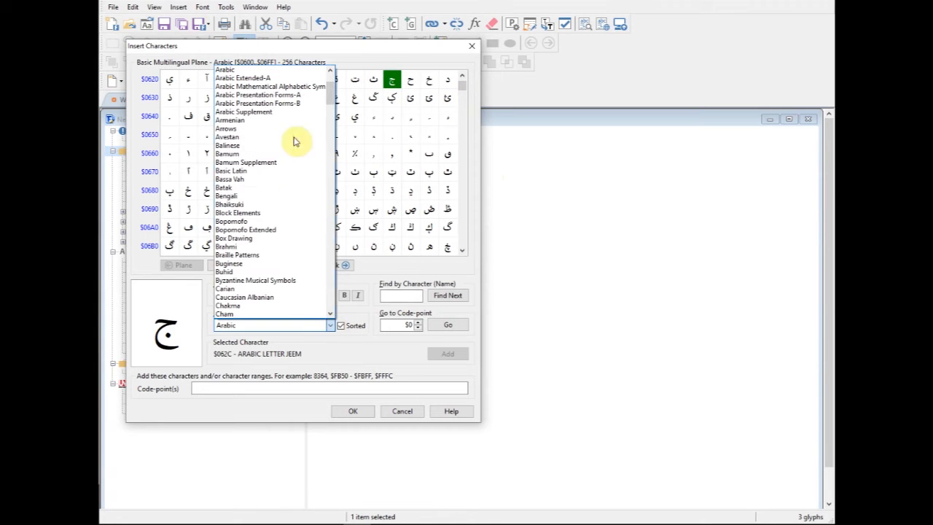
pyautogui.click(292, 103)
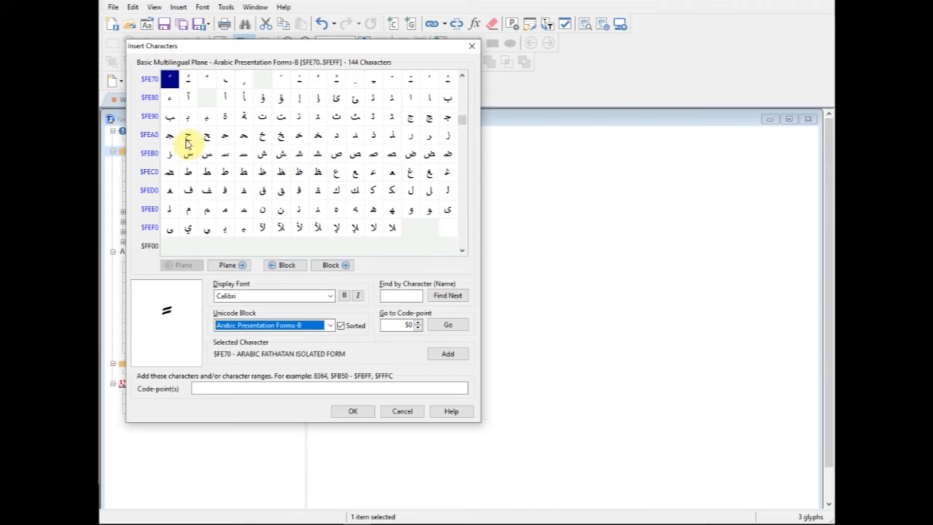
pyautogui.click(410, 119)
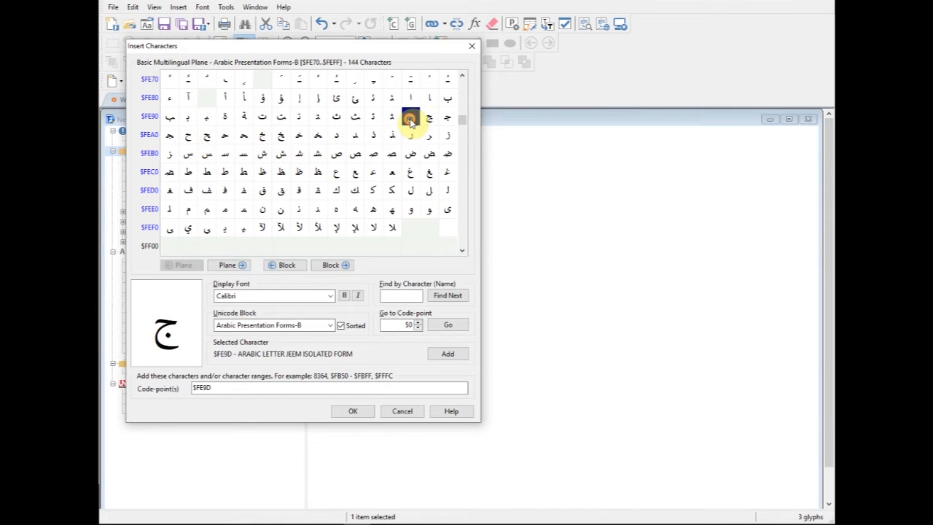
pyautogui.click(357, 410)
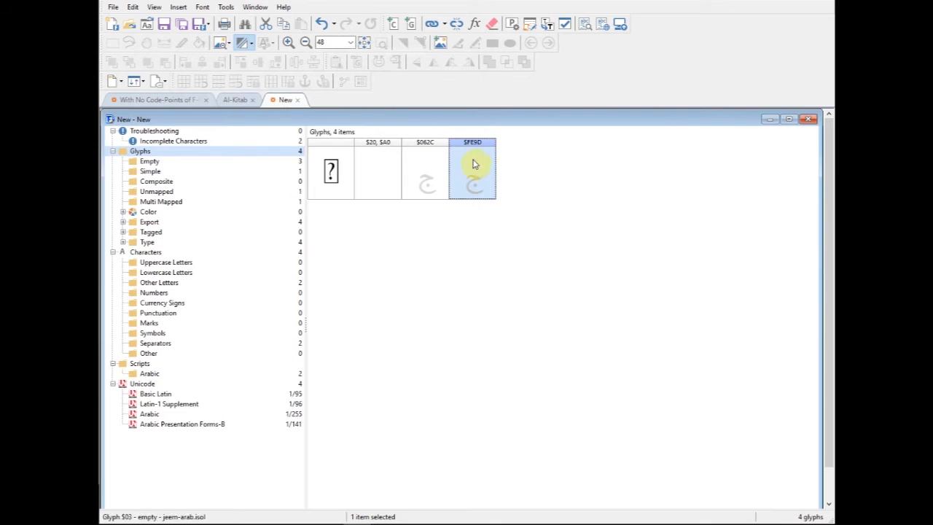
# - Open the glyph properties of $062C and move them clear of the glyph cells
pyautogui.click(427, 167)
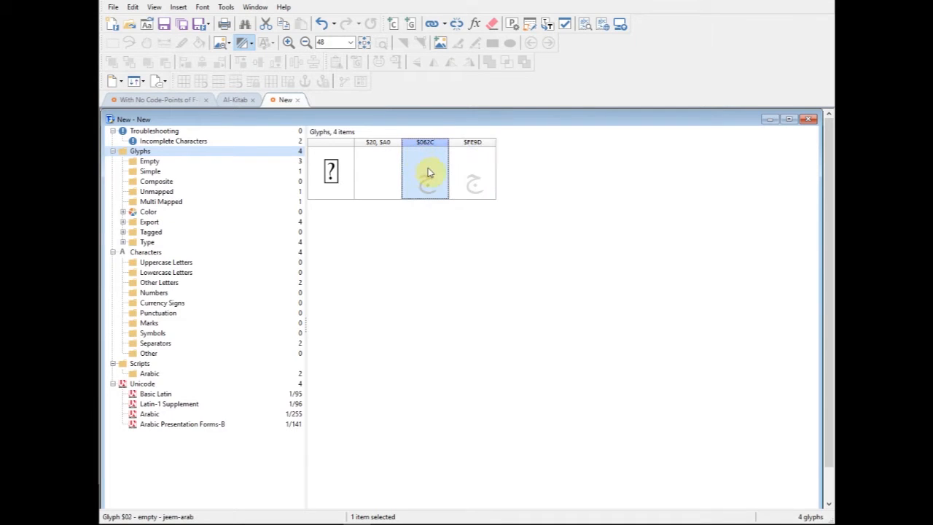
pyautogui.rightClick(429, 169)
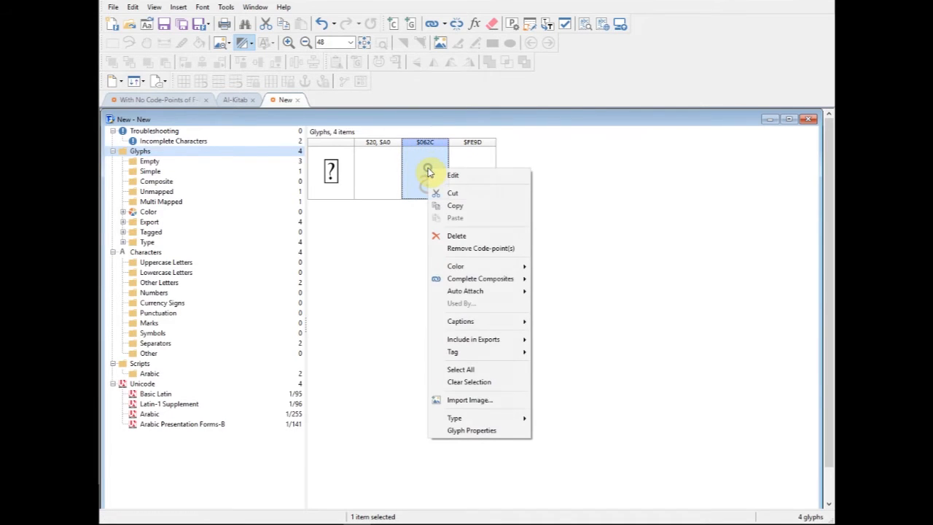
pyautogui.click(470, 430)
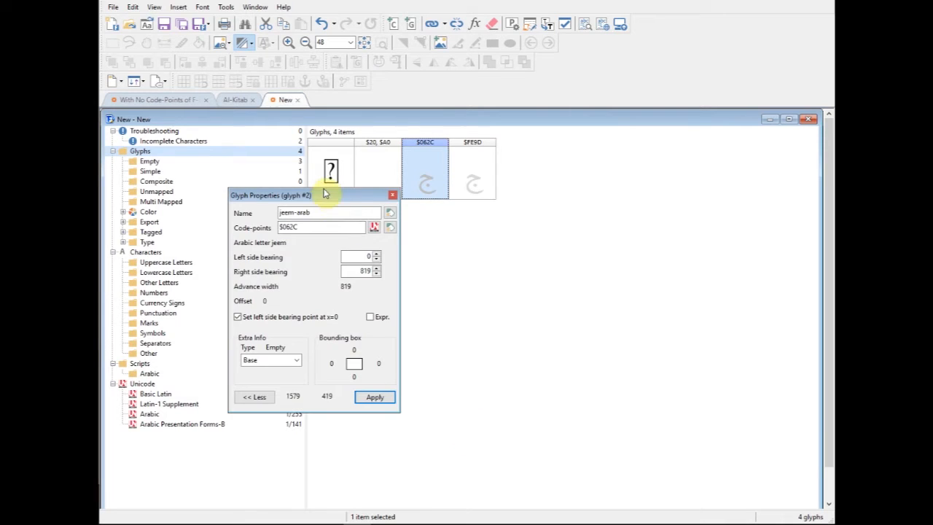
pyautogui.moveTo(324, 194); pyautogui.dragTo(635, 159)
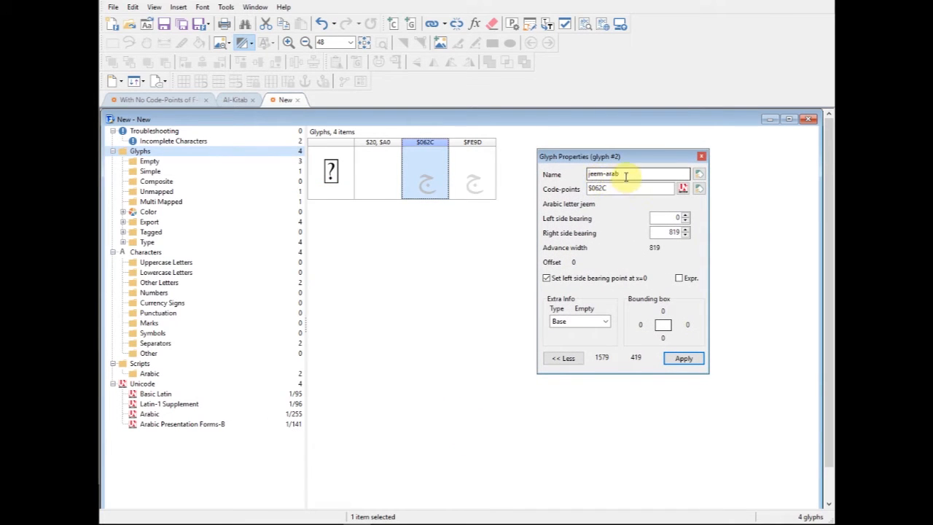
# - Compare the names and code-points of the $062C and $FE9D glyphs in their glyph properties
pyautogui.click(477, 184)
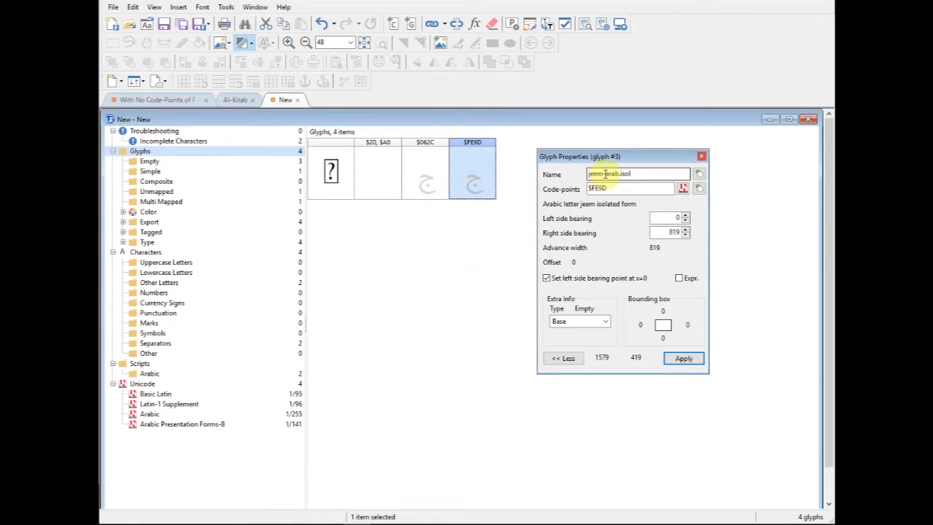
pyautogui.click(424, 180)
pyautogui.click(455, 182)
pyautogui.click(426, 184)
pyautogui.click(466, 182)
pyautogui.click(428, 185)
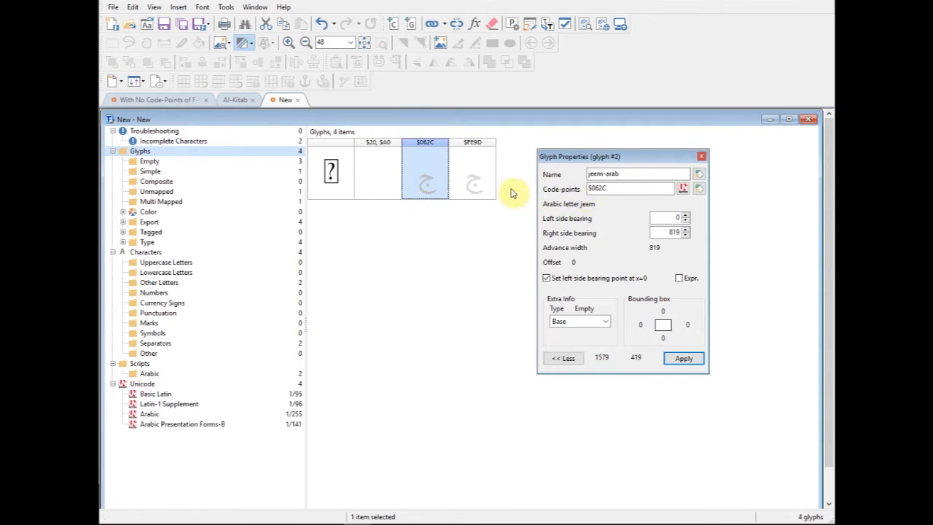
pyautogui.click(478, 187)
pyautogui.click(434, 183)
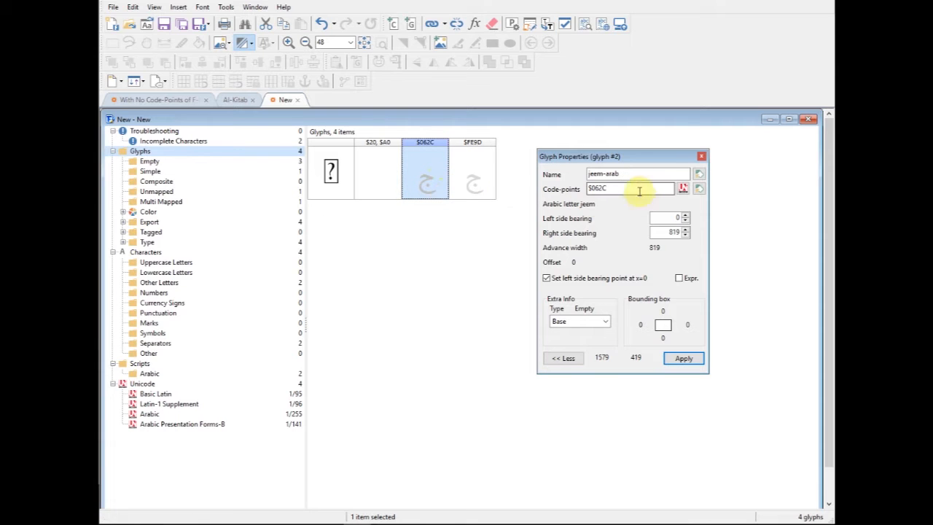
pyautogui.click(472, 182)
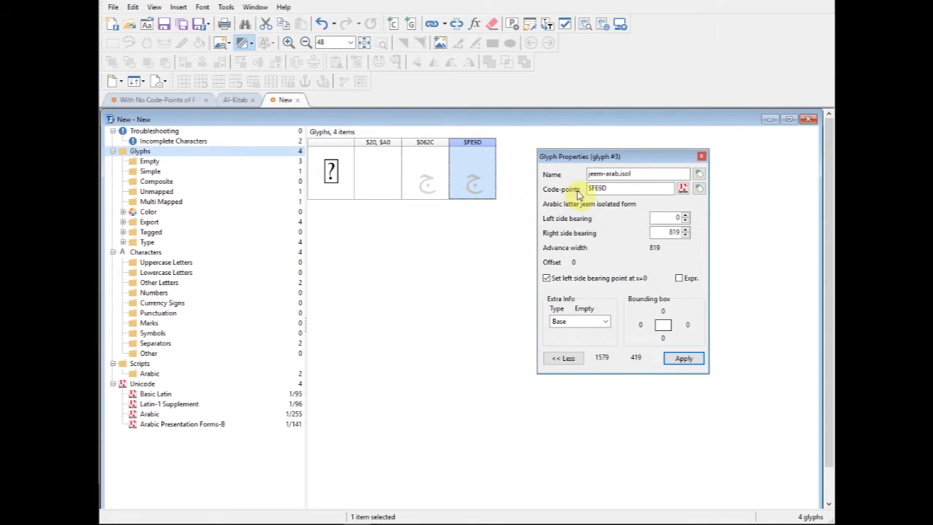
# - Move the glyph properties clear of the cells and cut the $FE9D glyph out of the font
pyautogui.click(604, 188)
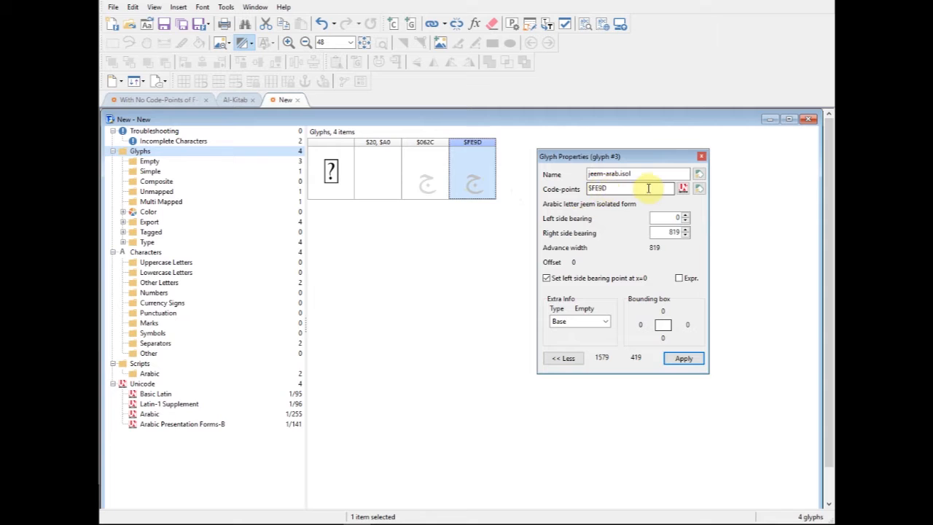
pyautogui.moveTo(637, 156); pyautogui.dragTo(666, 155)
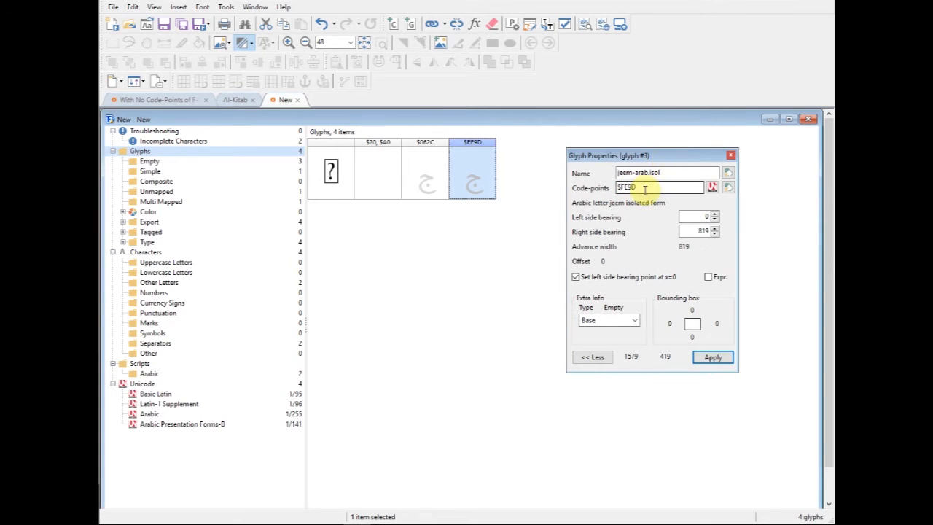
pyautogui.rightClick(473, 172)
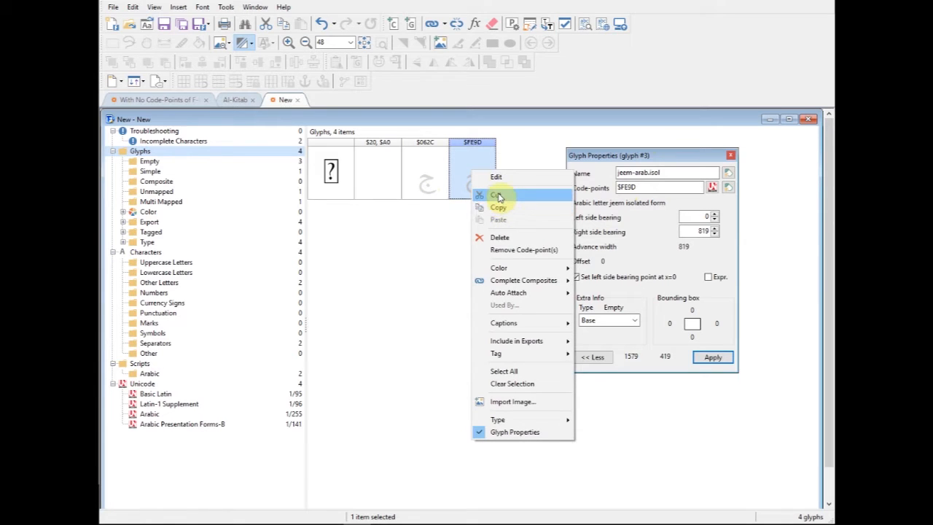
pyautogui.click(495, 195)
# - Paste only the code-points of the cut glyph into $062C with Paste Special, using the Add code-points option
pyautogui.click(427, 180)
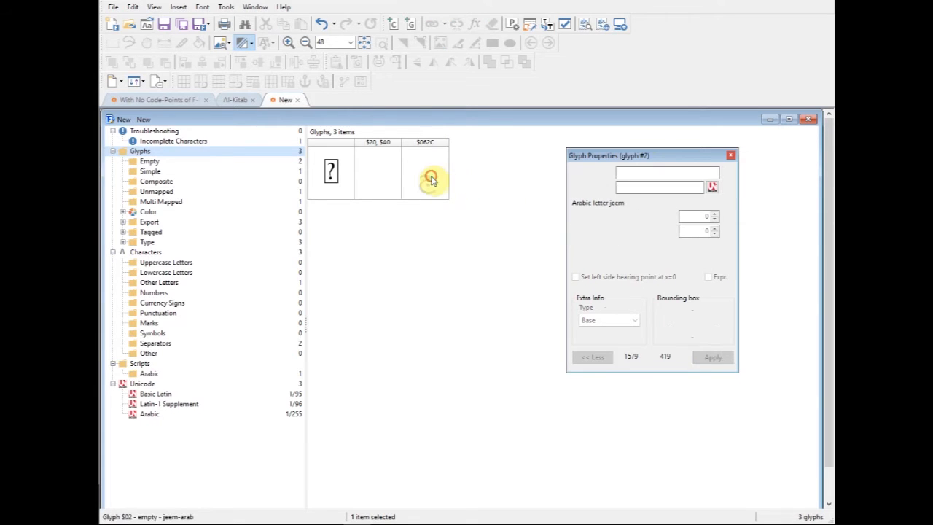
pyautogui.click(133, 6)
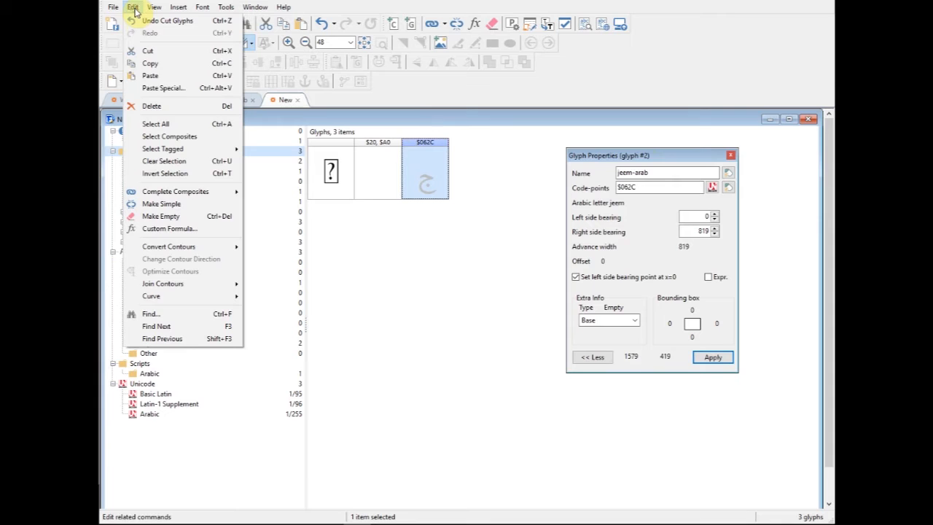
pyautogui.click(172, 89)
pyautogui.moveTo(285, 109); pyautogui.dragTo(548, 129)
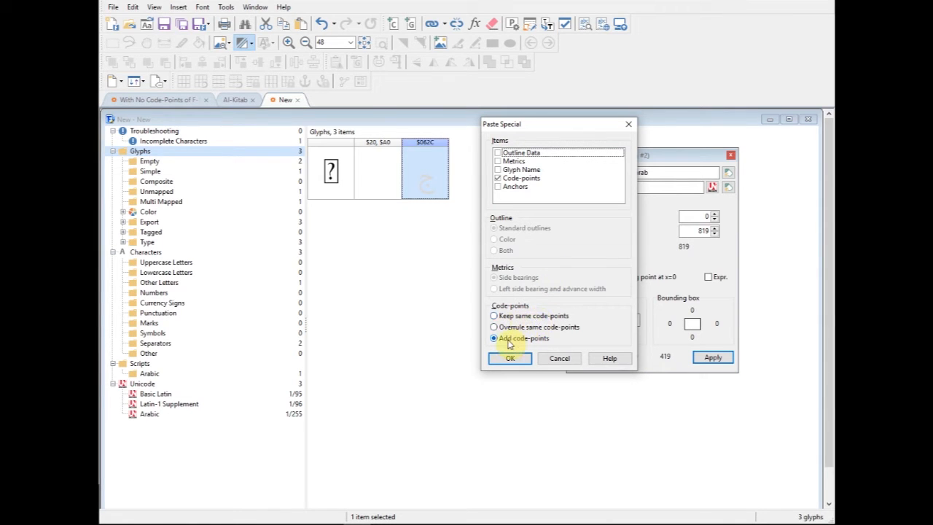
pyautogui.click(498, 179)
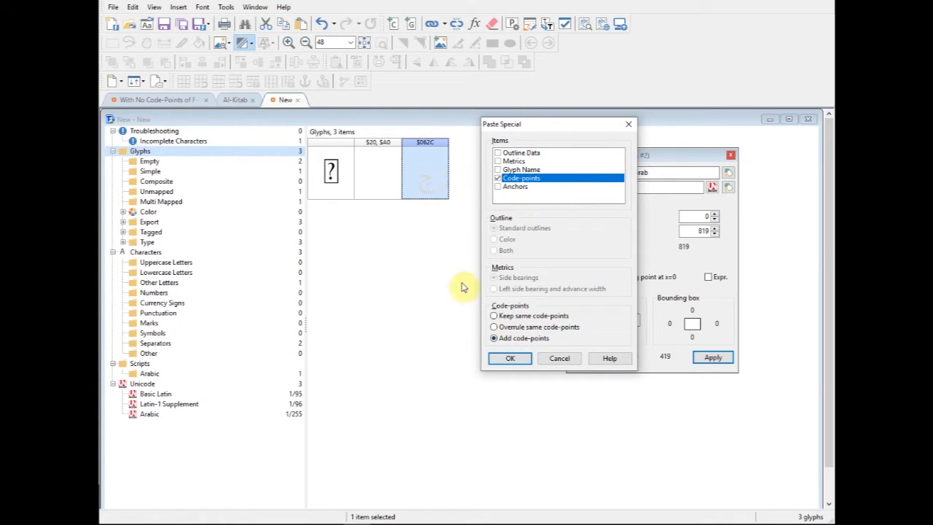
pyautogui.click(512, 359)
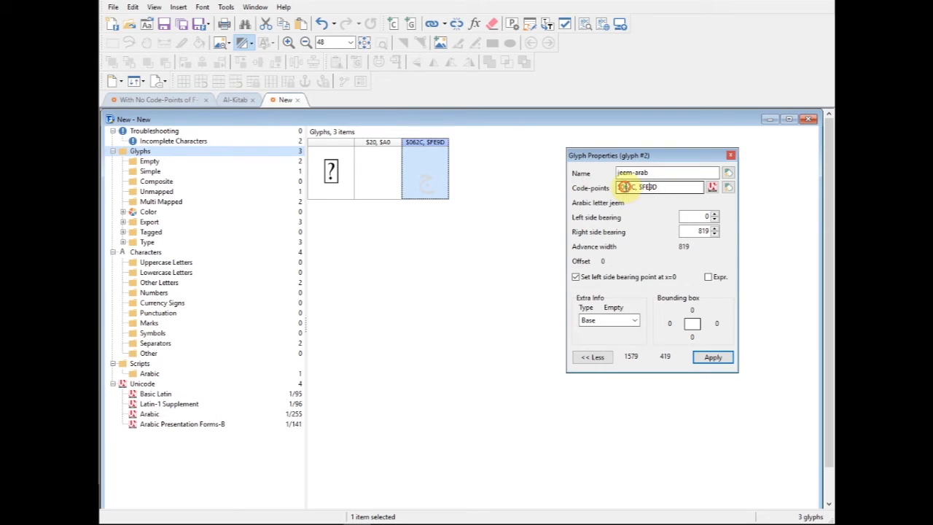
# - Check the combined jeem glyph's code-points against the Arabic Presentation Forms-B chart in Acrobat Reader, then return to FontCreator and close the glyph properties
pyautogui.moveTo(662, 188); pyautogui.dragTo(629, 189)
pyautogui.click(666, 188)
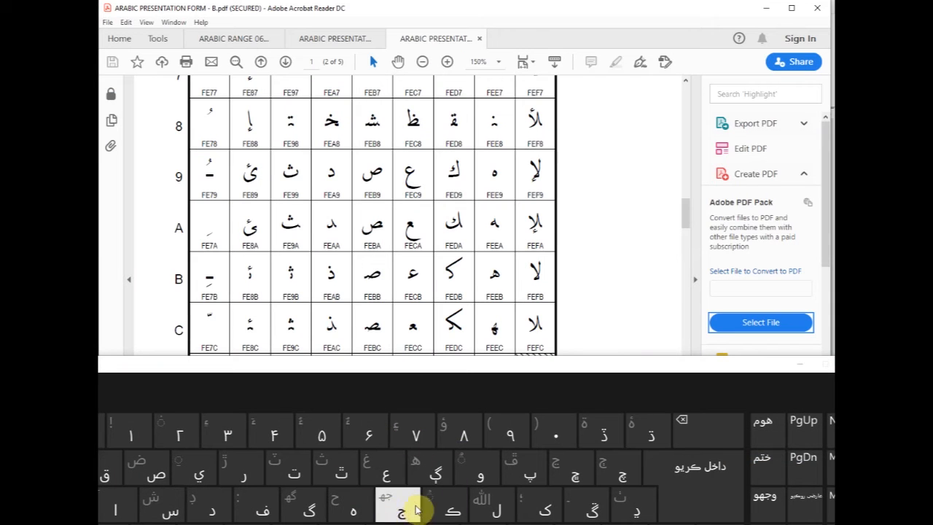
pyautogui.click(404, 507)
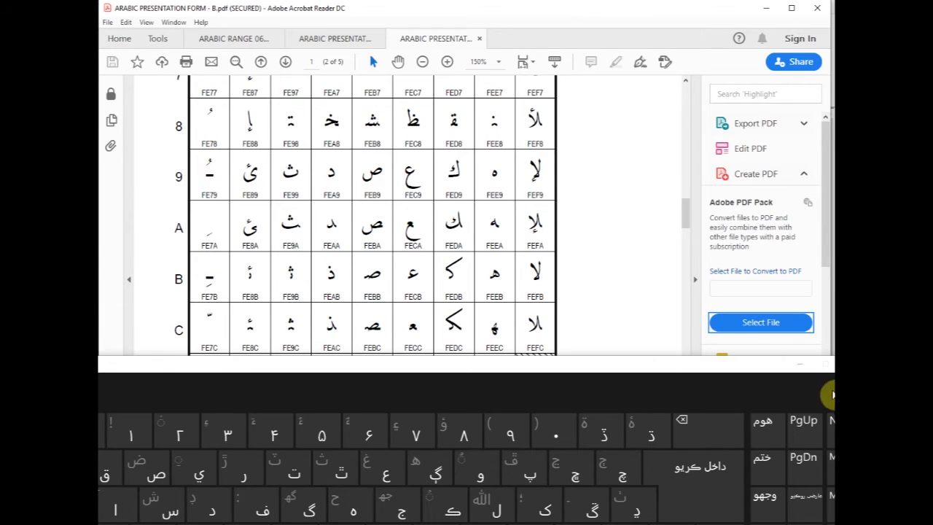
pyautogui.click(800, 364)
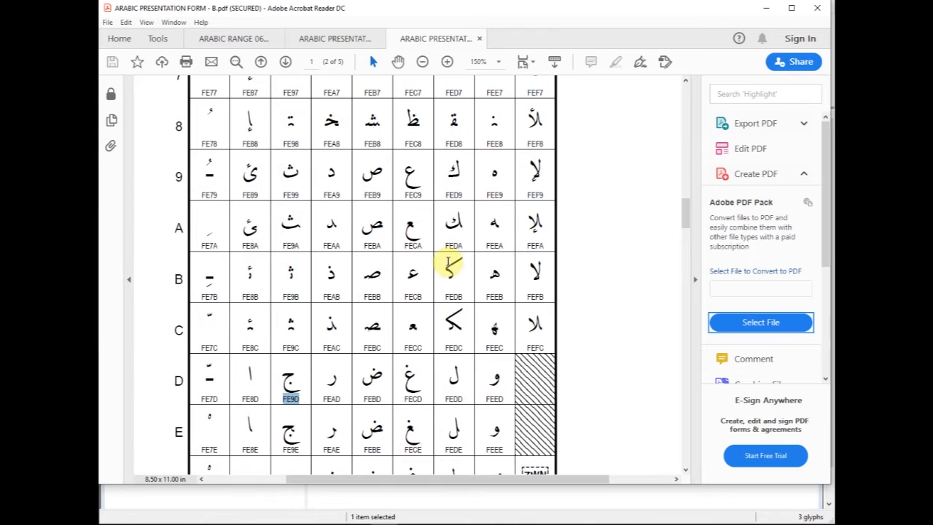
pyautogui.click(355, 523)
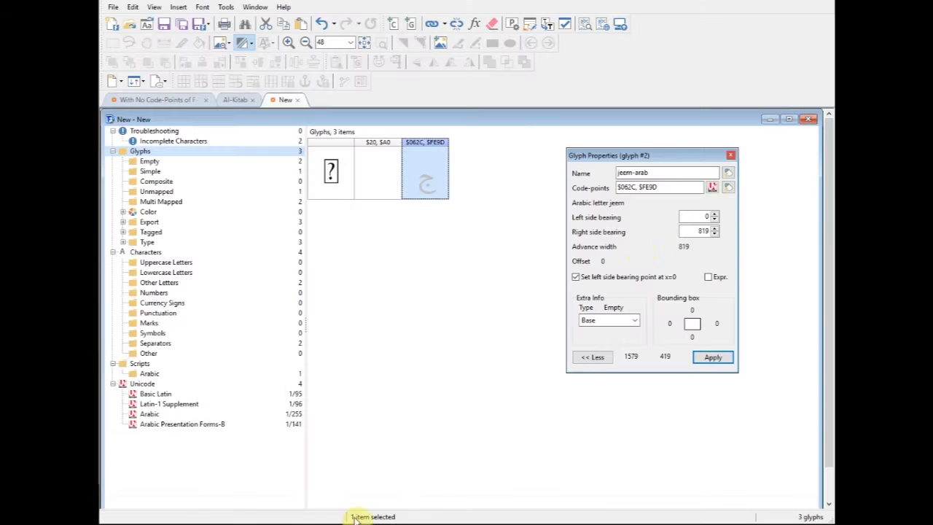
pyautogui.doubleClick(433, 169)
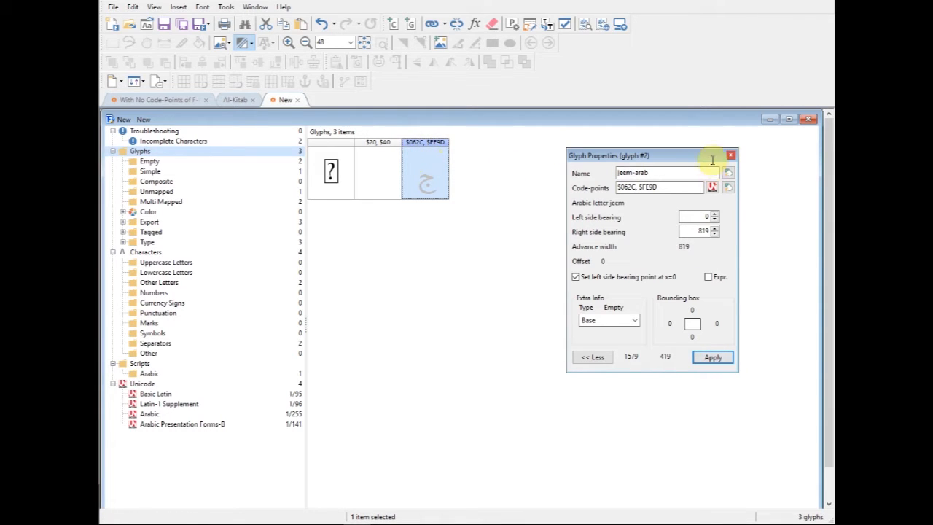
pyautogui.click(730, 155)
# - Reopen the glyph properties of the jeem glyph and examine its code-points
pyautogui.click(423, 174)
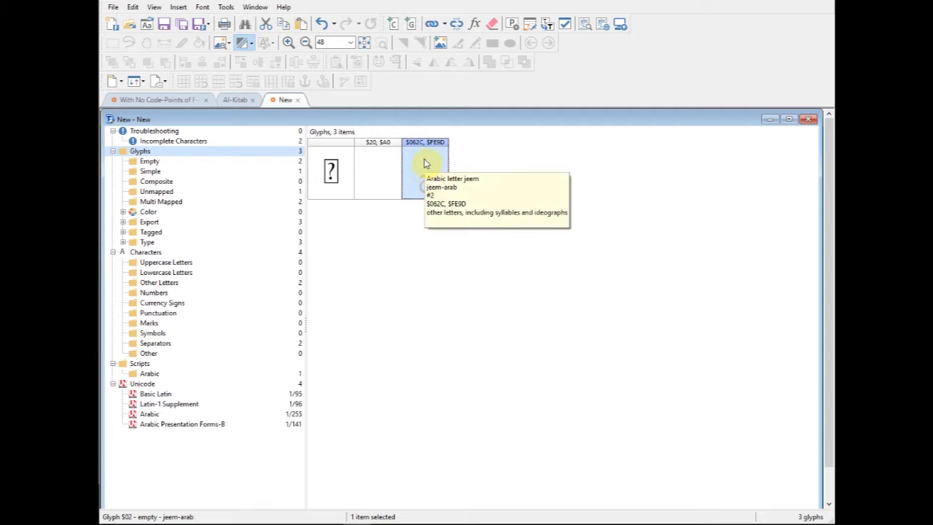
pyautogui.click(422, 158)
pyautogui.rightClick(426, 166)
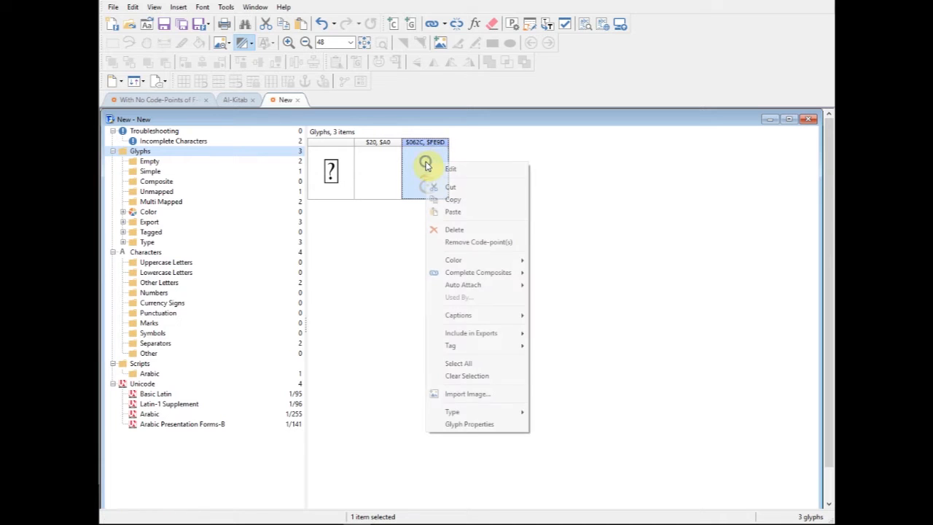
pyautogui.click(473, 421)
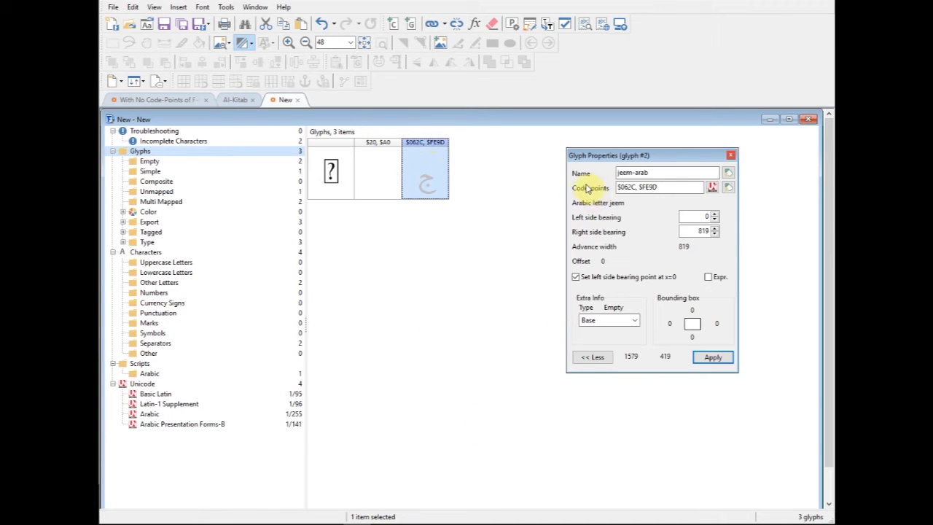
pyautogui.click(634, 186)
pyautogui.moveTo(663, 187); pyautogui.dragTo(610, 187)
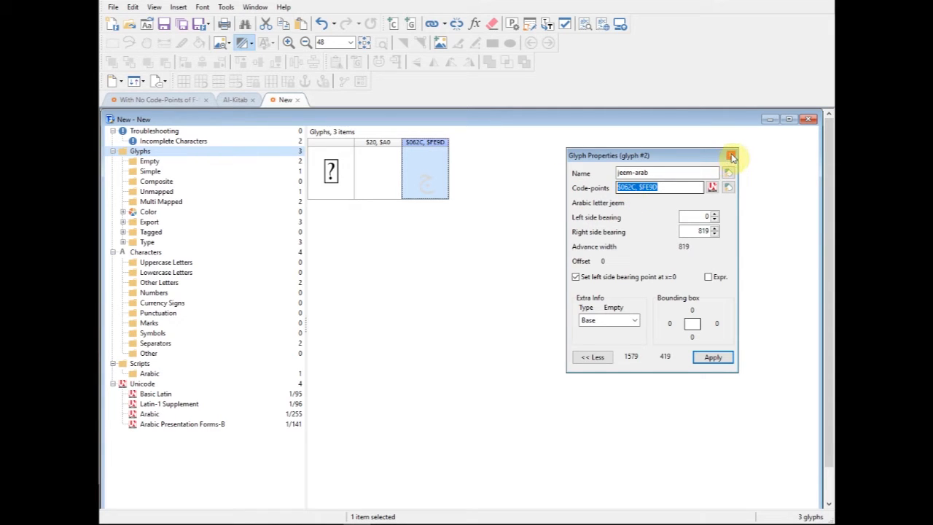
# - Close the glyph properties and delete the combined jeem glyph
pyautogui.click(731, 157)
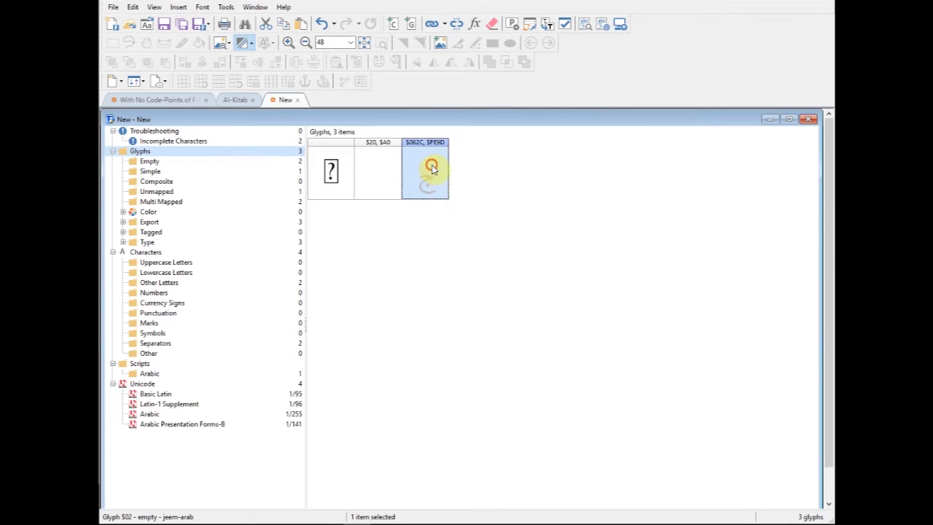
pyautogui.press('Delete')
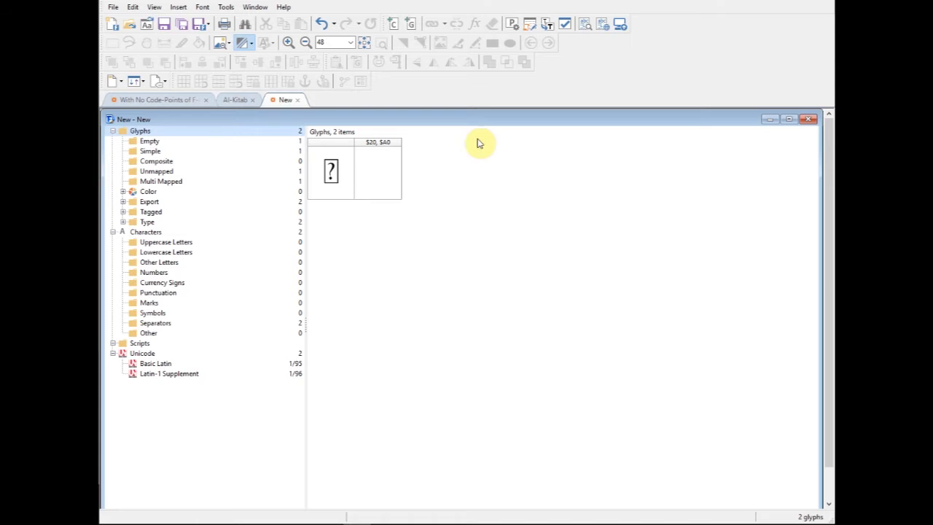
# - Start inserting characters from the Arabic Unicode block and add $0600, Arabic number sign, to the code-points
pyautogui.click(178, 8)
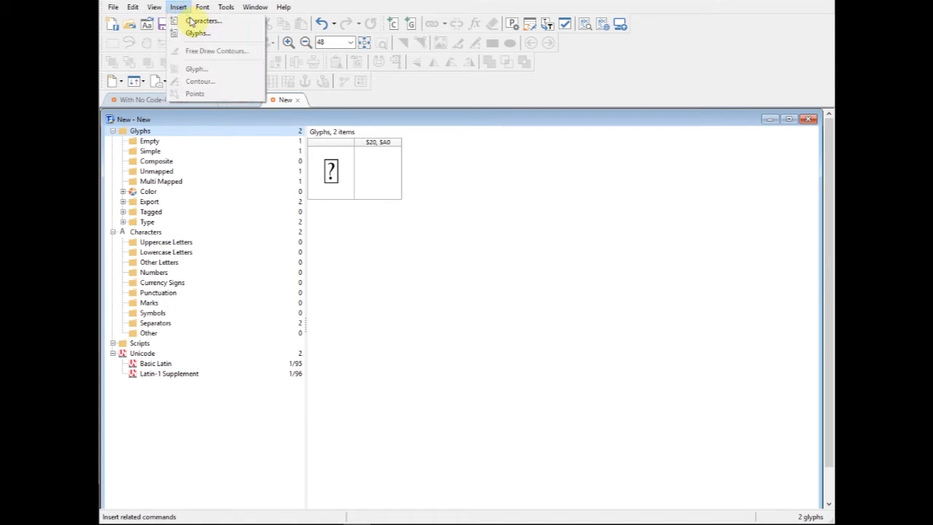
pyautogui.click(197, 22)
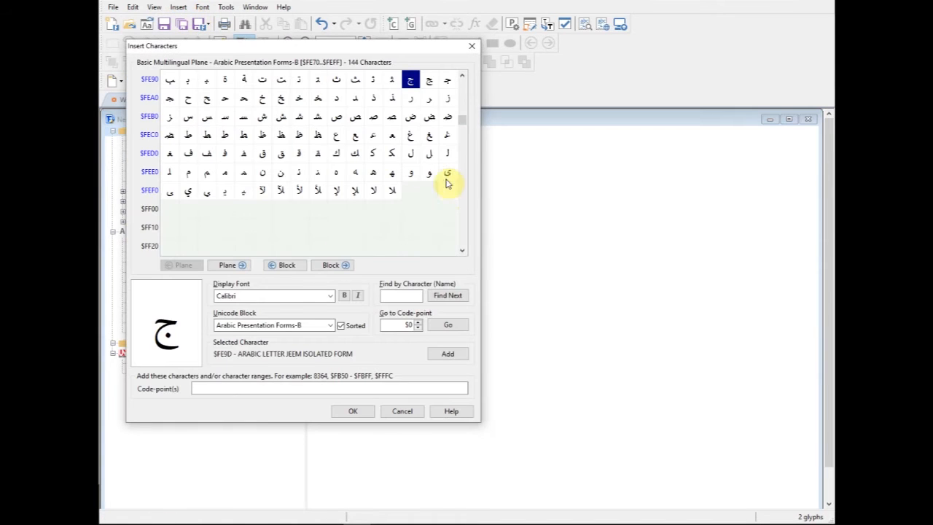
pyautogui.click(309, 325)
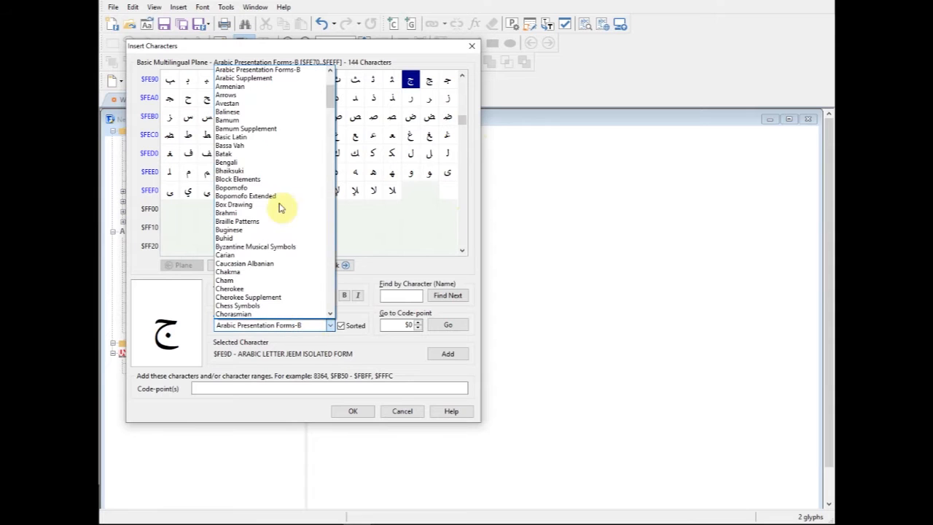
pyautogui.moveTo(332, 108); pyautogui.dragTo(330, 91)
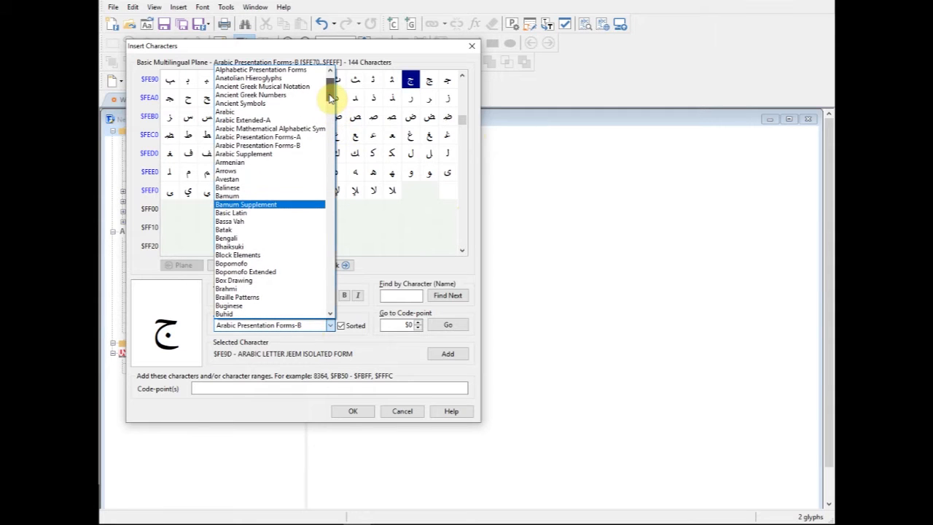
pyautogui.click(243, 112)
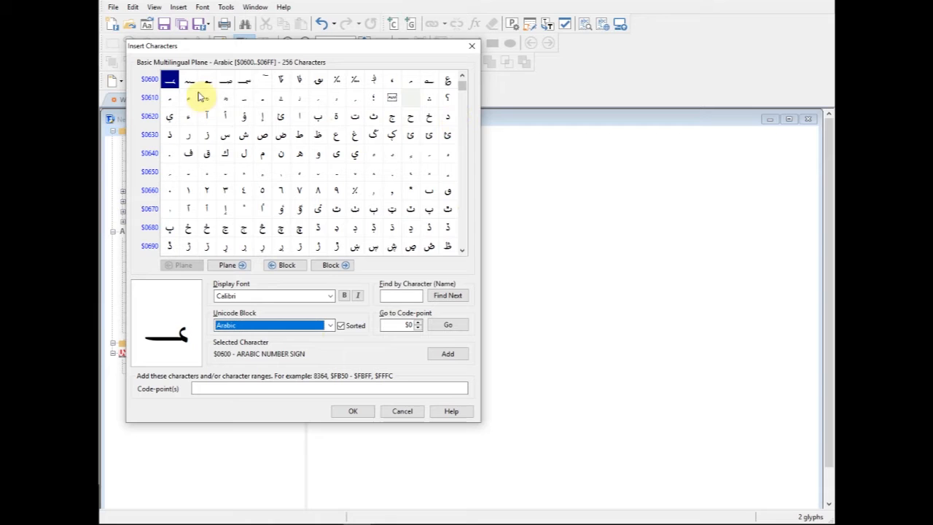
pyautogui.doubleClick(170, 80)
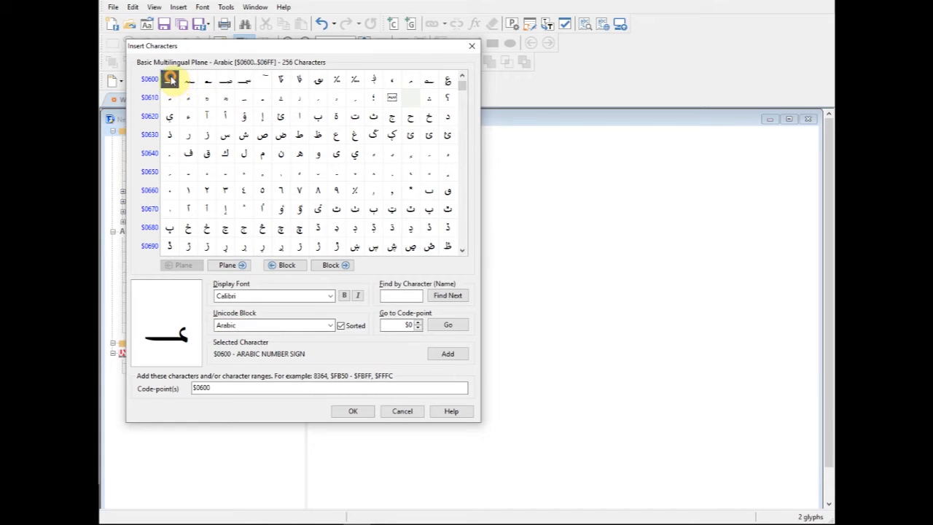
# - Add $06FF as the end of the range and insert the characters $0600-$06FF
pyautogui.click(462, 250)
pyautogui.click(462, 250)
pyautogui.click(462, 250)
pyautogui.click(449, 247)
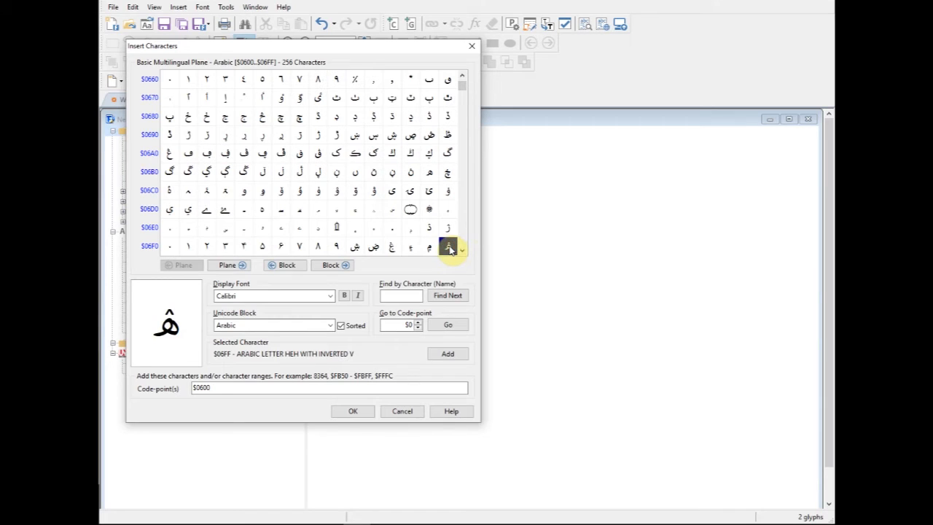
pyautogui.doubleClick(450, 249)
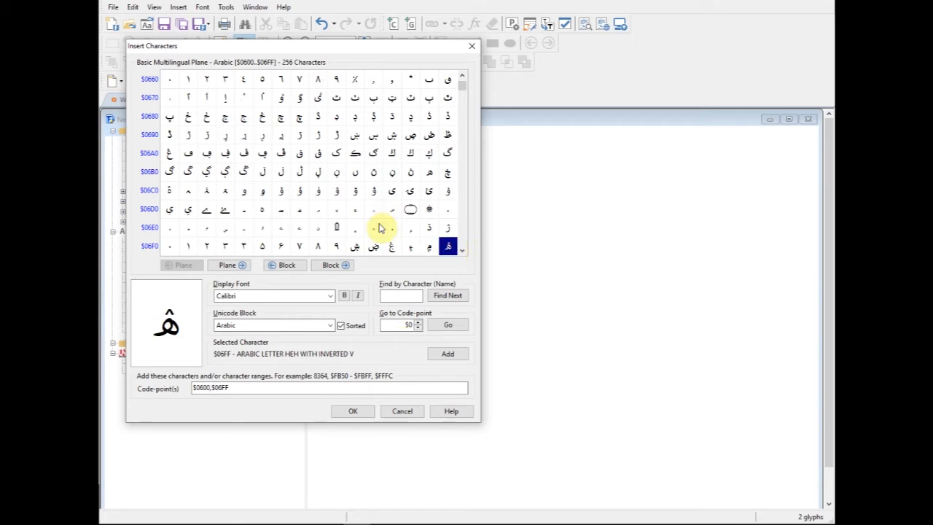
pyautogui.click(211, 391)
pyautogui.write('-')
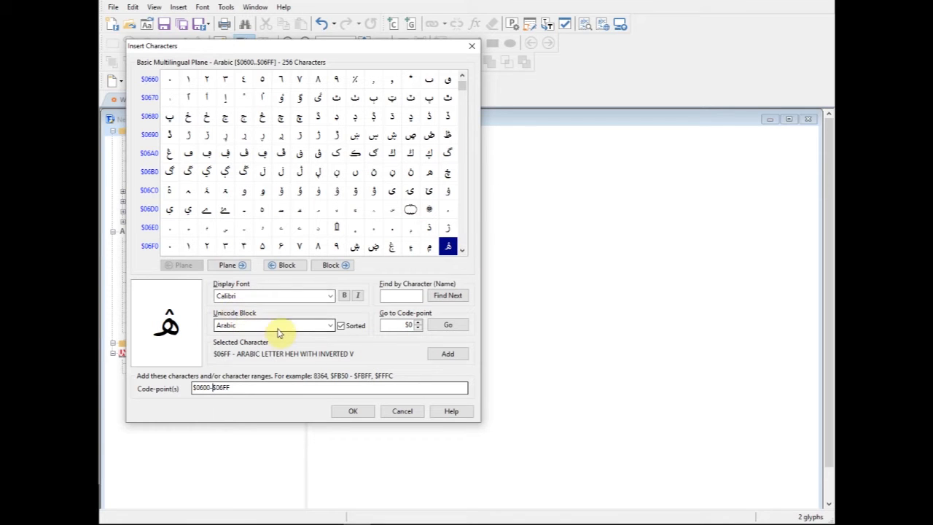
pyautogui.click(352, 411)
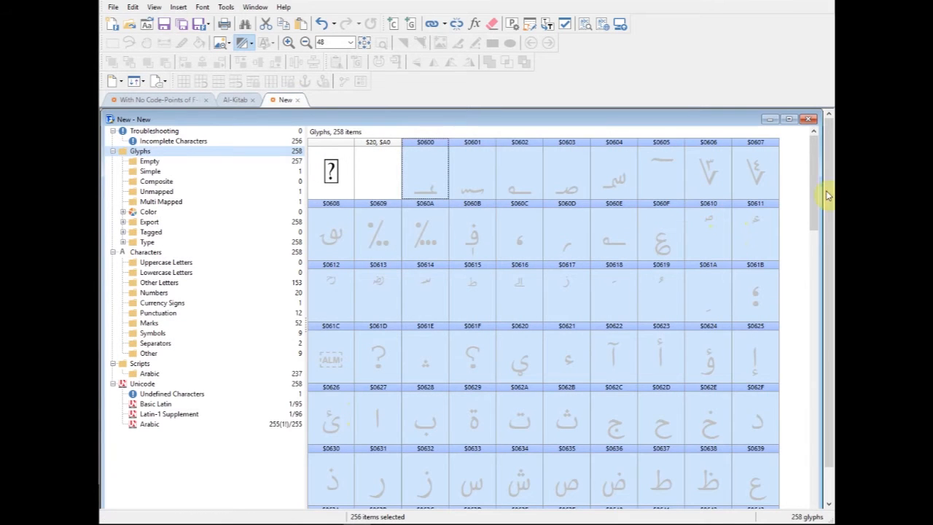
# - Delete the sign glyphs from $0600 through $060F
pyautogui.moveTo(816, 193); pyautogui.dragTo(816, 198)
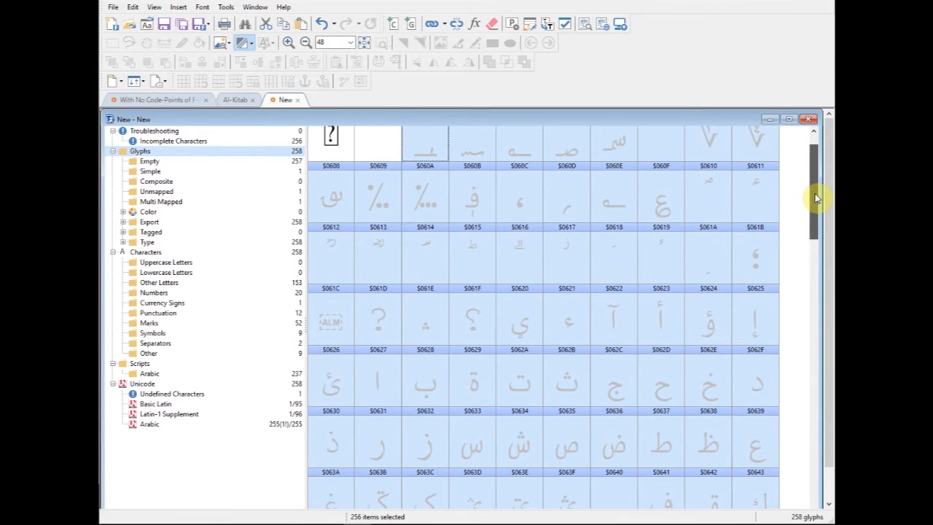
pyautogui.click(437, 142)
pyautogui.keyDown('shift'); pyautogui.click(663, 211); pyautogui.keyUp('shift')
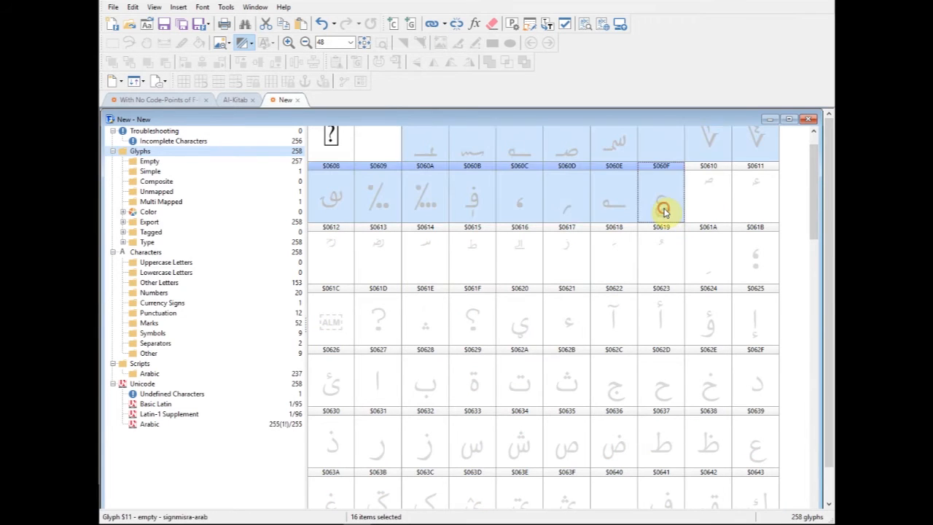
pyautogui.press('Delete')
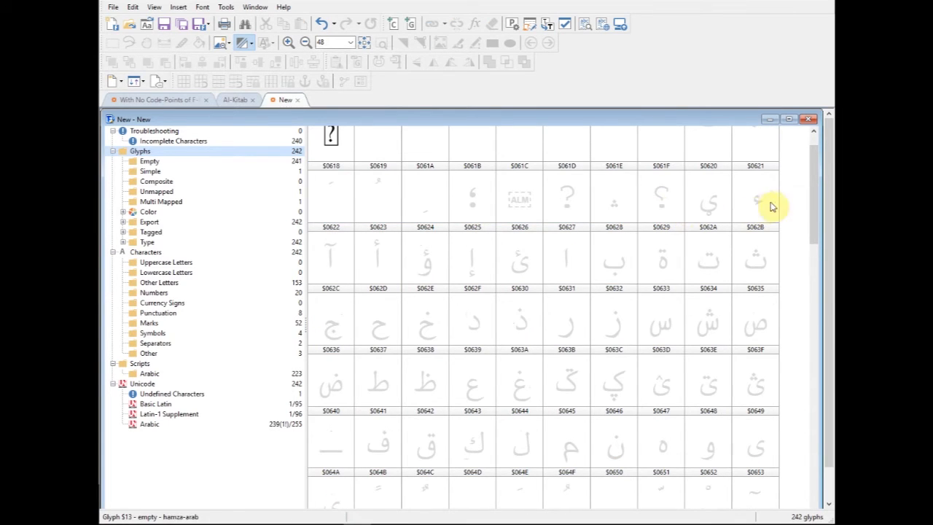
pyautogui.moveTo(811, 190); pyautogui.dragTo(823, 175)
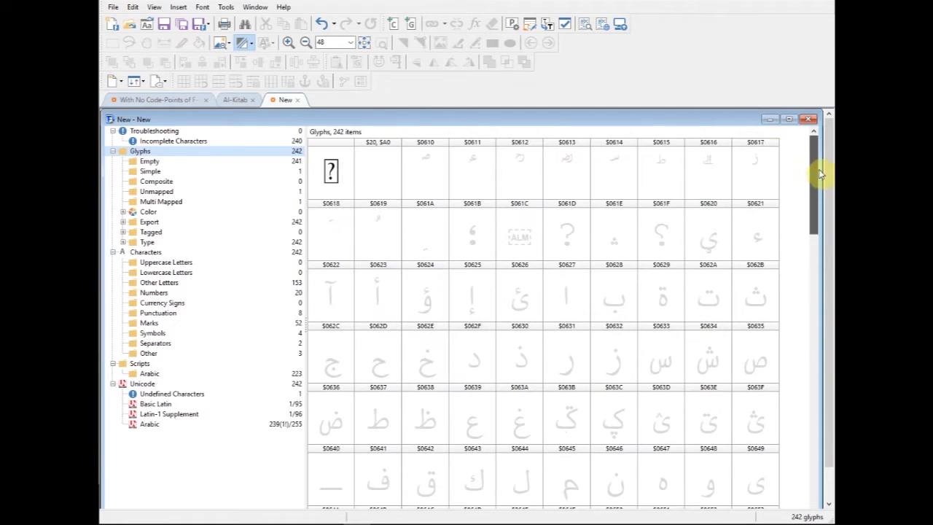
# - Start inserting characters from the Arabic Presentation Forms-A block and add $FB50, alef wasla isolated form, to the code-points
pyautogui.click(179, 9)
pyautogui.click(190, 24)
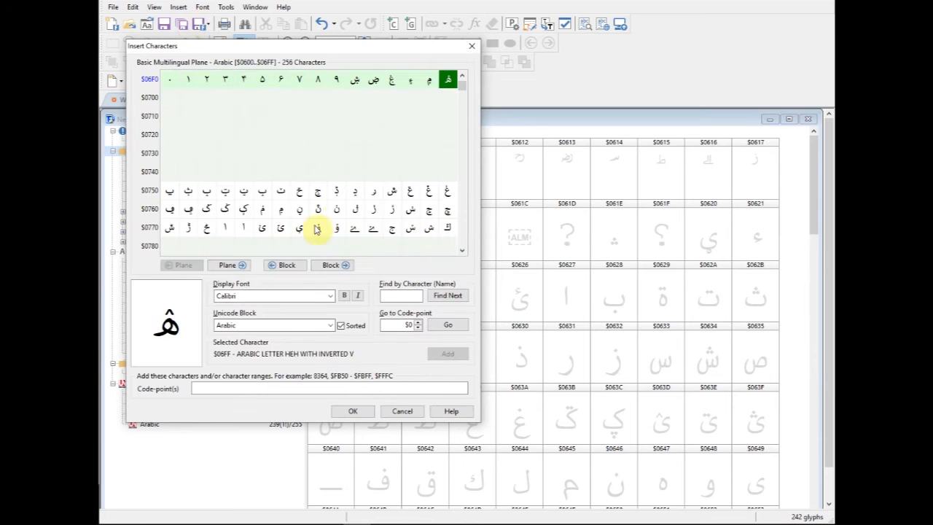
pyautogui.click(297, 324)
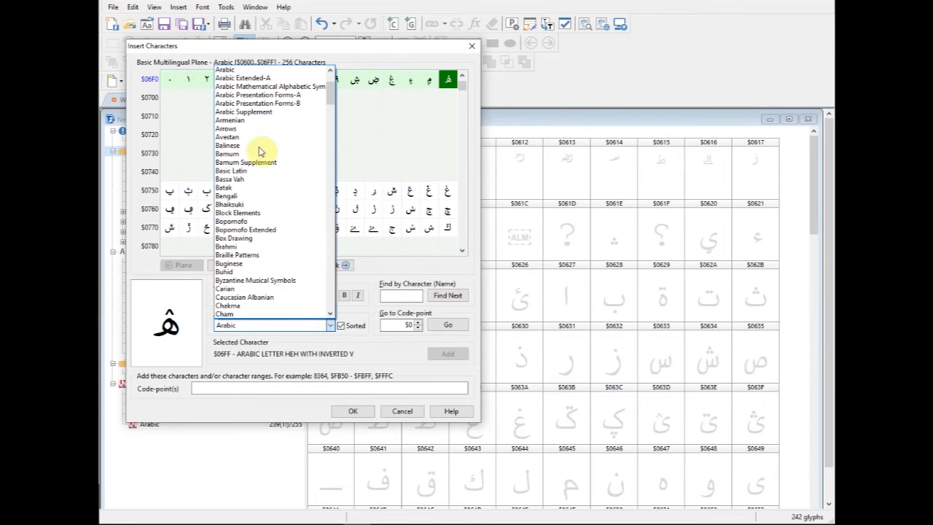
pyautogui.click(275, 96)
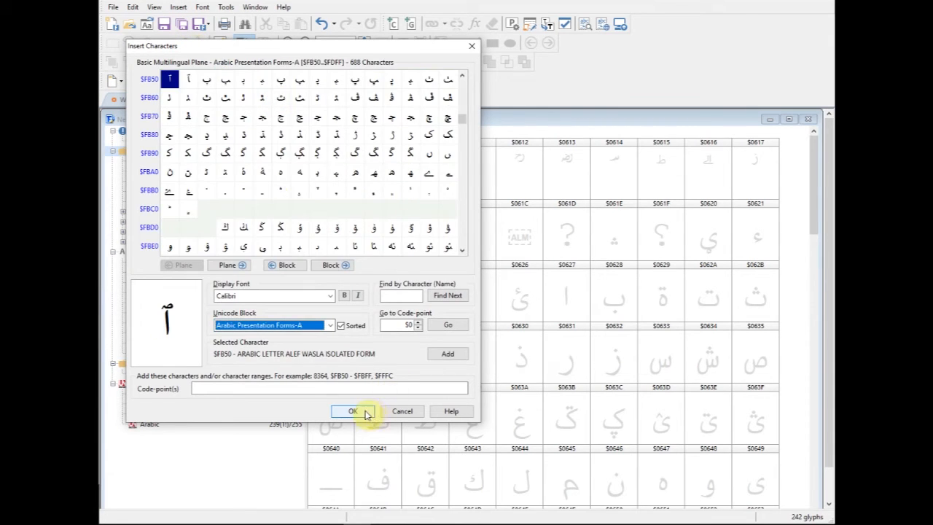
pyautogui.doubleClick(169, 78)
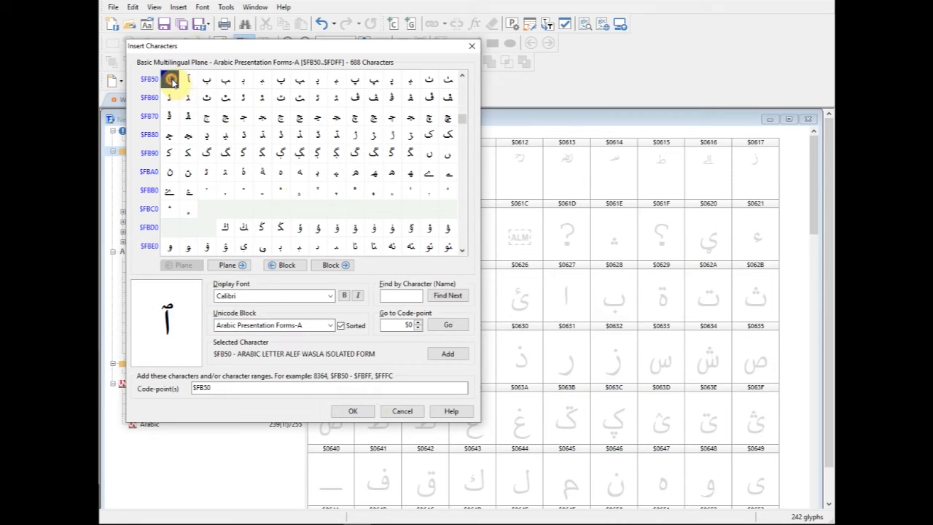
# - Add $FBC1, Arabic symbol small tah below, as the end of the range and insert the characters $FB50-$FBC1
pyautogui.click(463, 251)
pyautogui.click(464, 252)
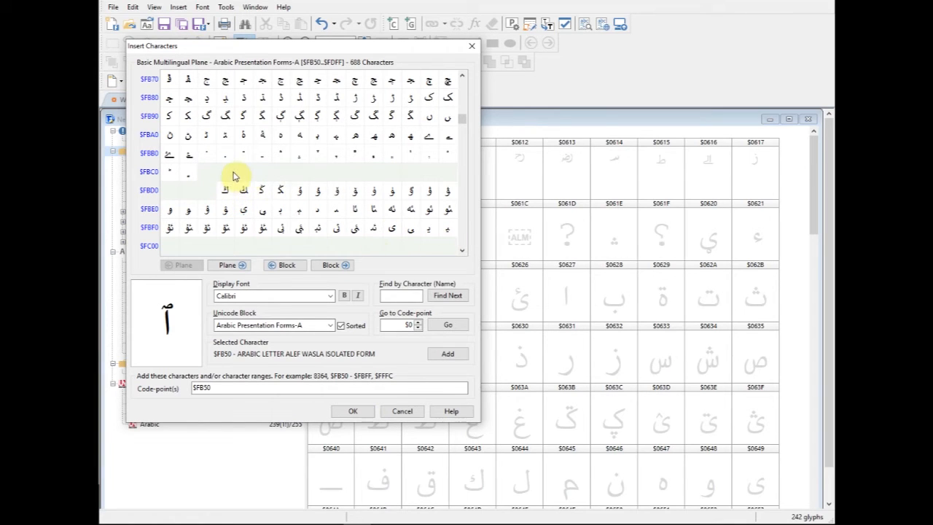
pyautogui.click(189, 175)
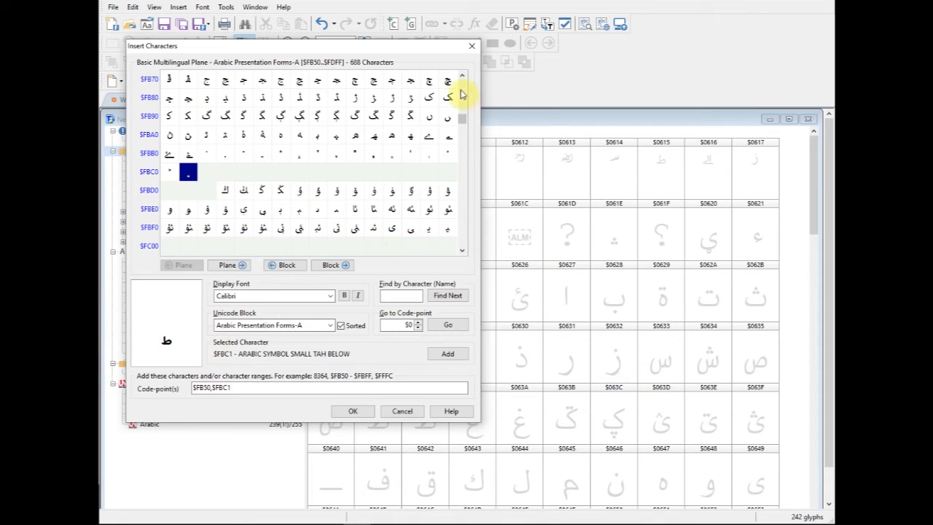
pyautogui.scroll(4, 461, 78)
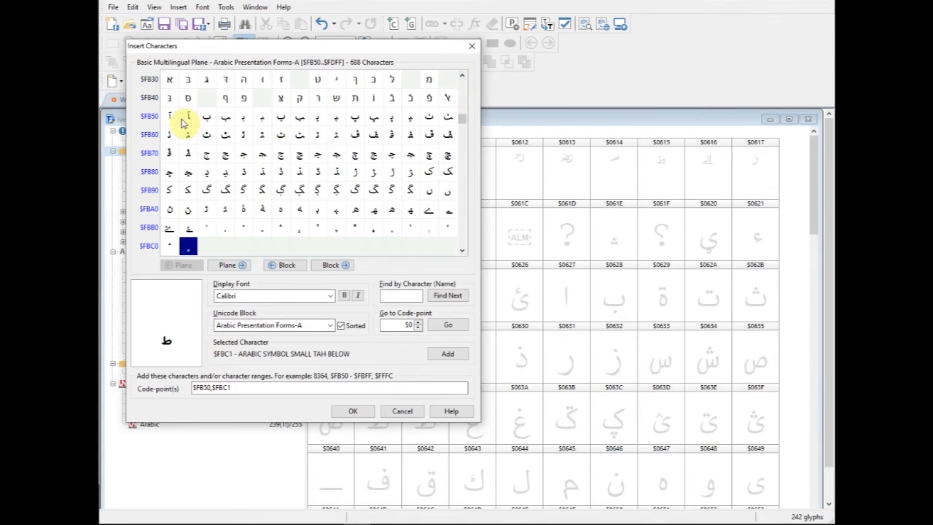
pyautogui.click(170, 116)
pyautogui.click(462, 251)
pyautogui.click(461, 251)
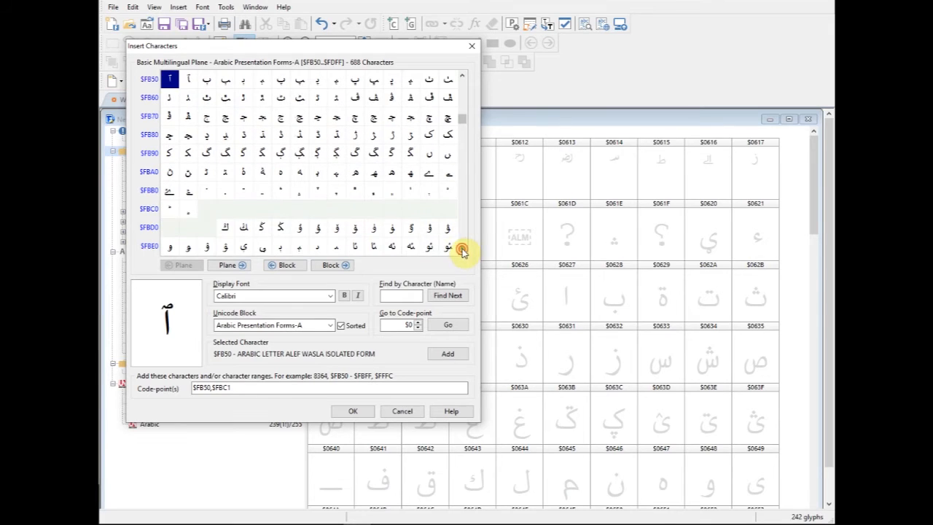
pyautogui.click(188, 209)
pyautogui.click(211, 388)
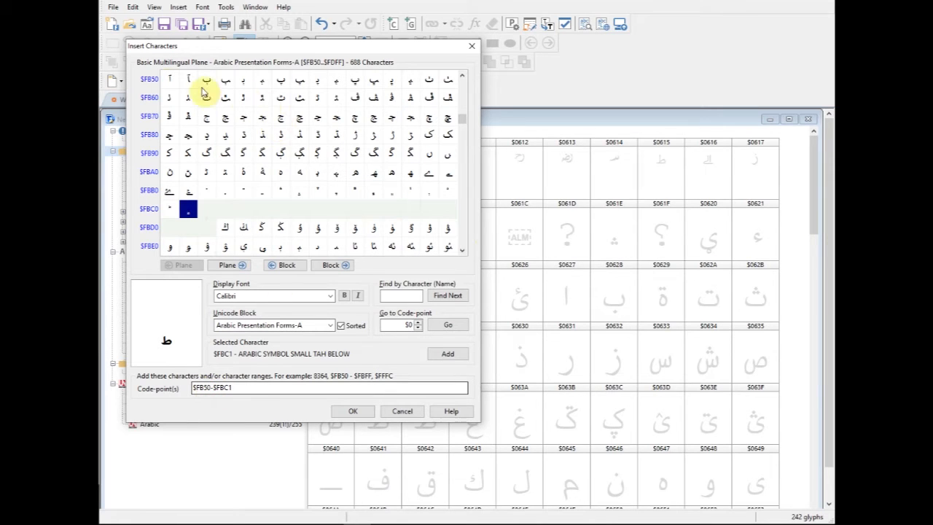
pyautogui.click(461, 75)
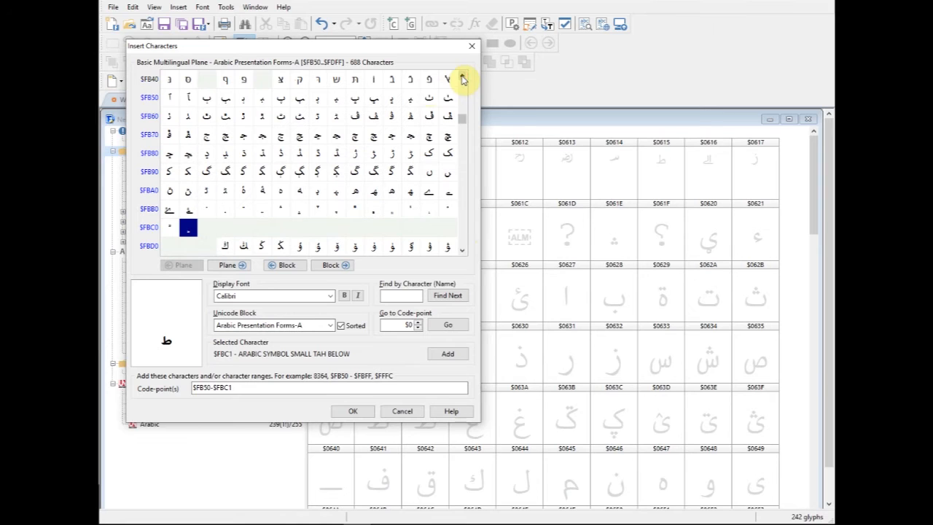
pyautogui.click(169, 97)
pyautogui.click(189, 233)
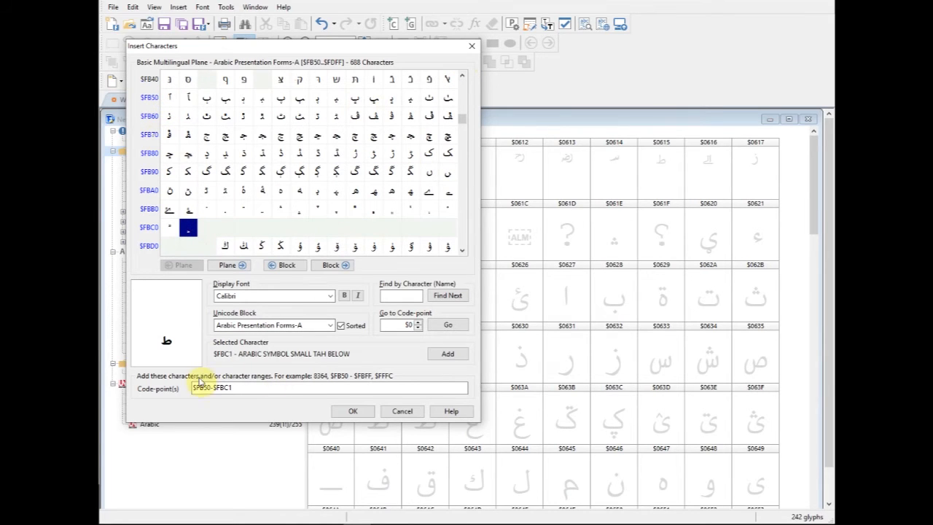
pyautogui.click(354, 412)
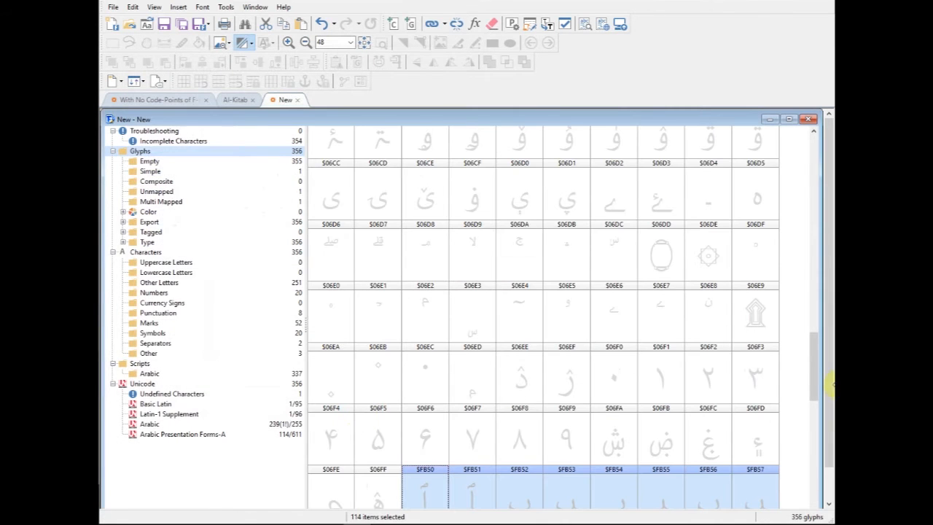
# - Open the glyph properties of the beeh isolated form $FB52, place them clear of the glyphs and examine its code-point
pyautogui.moveTo(812, 357); pyautogui.dragTo(824, 381)
pyautogui.click(524, 374)
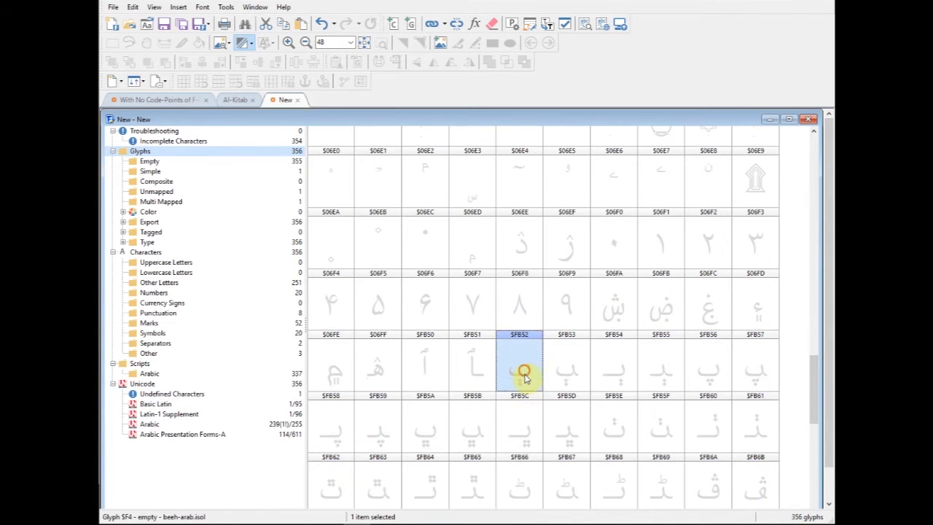
pyautogui.rightClick(523, 373)
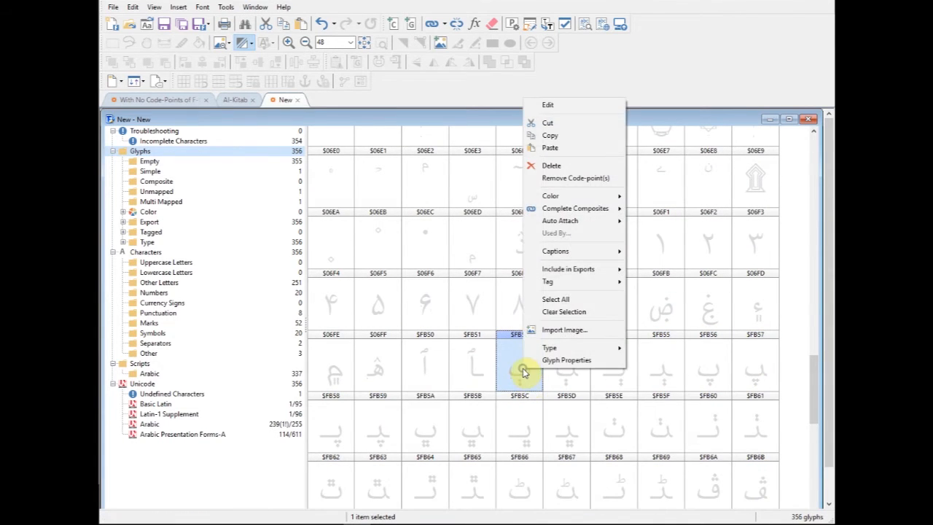
pyautogui.click(573, 362)
pyautogui.moveTo(656, 144); pyautogui.dragTo(219, 148)
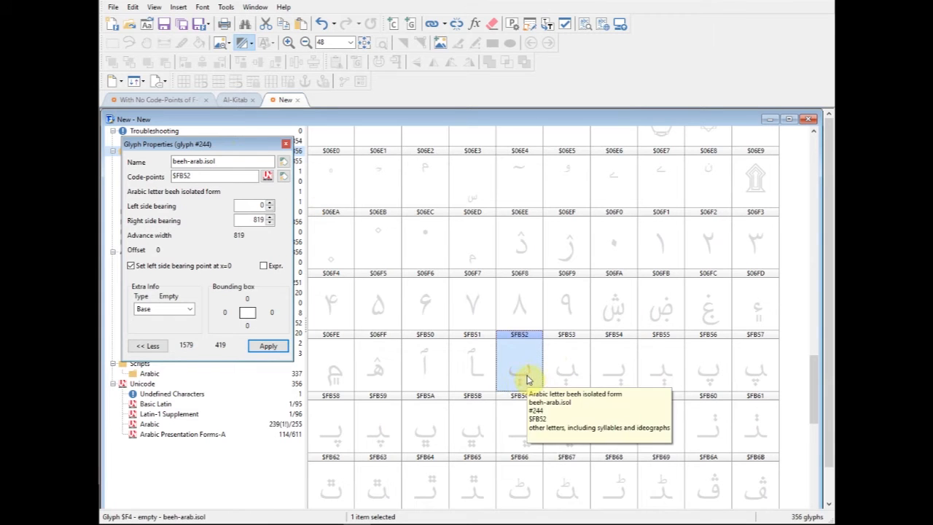
pyautogui.moveTo(201, 175); pyautogui.dragTo(167, 177)
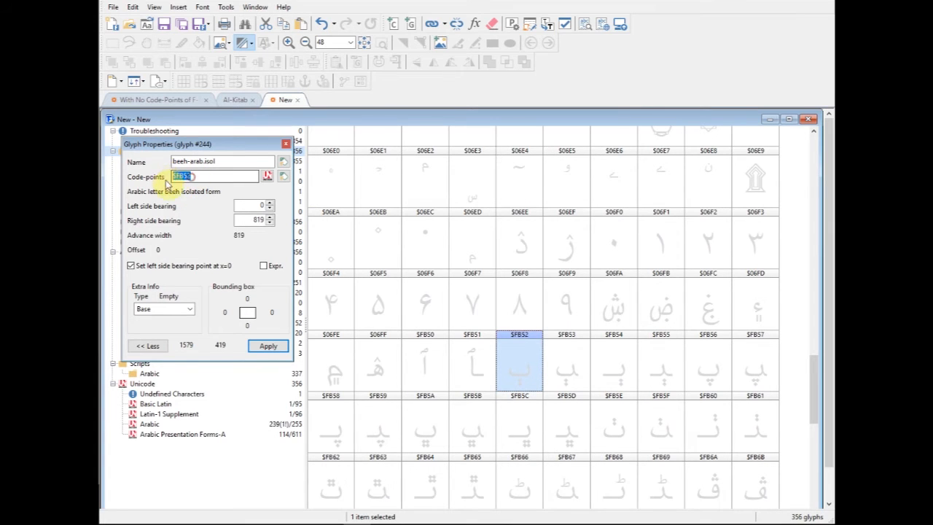
# - Examine the code-point of the basic beeh glyph $067B in the glyph properties
pyautogui.moveTo(816, 396); pyautogui.dragTo(805, 252)
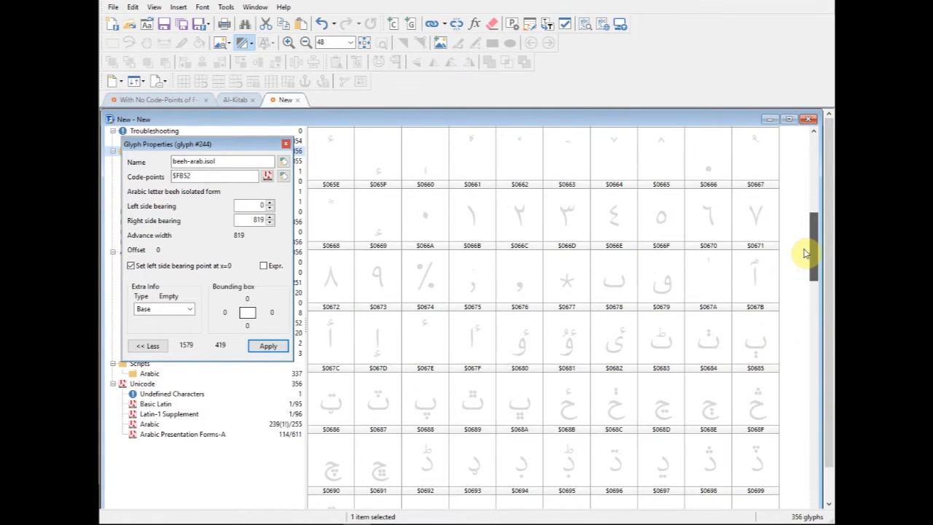
pyautogui.click(762, 350)
pyautogui.doubleClick(206, 173)
pyautogui.moveTo(198, 176); pyautogui.dragTo(166, 188)
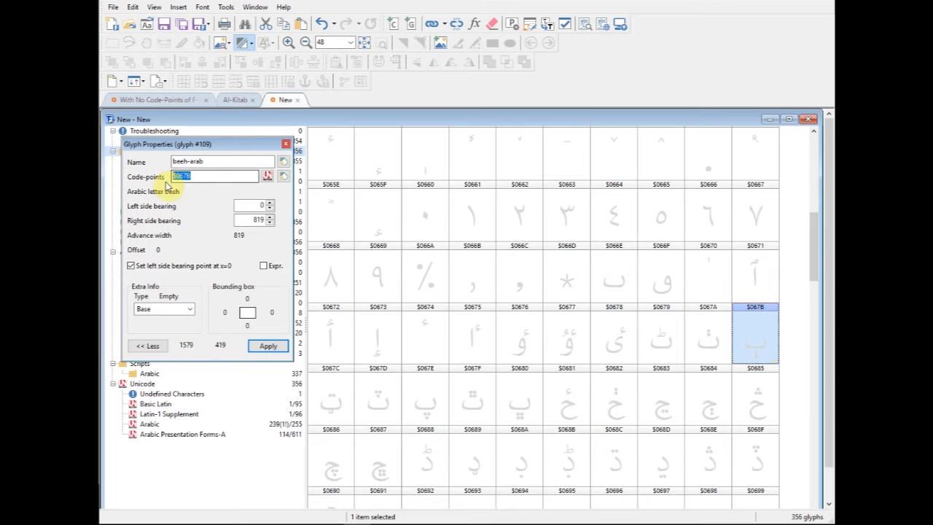
# - Cut the beeh isolated form glyph $FB52
pyautogui.moveTo(816, 250); pyautogui.dragTo(830, 397)
pyautogui.click(529, 333)
pyautogui.rightClick(528, 332)
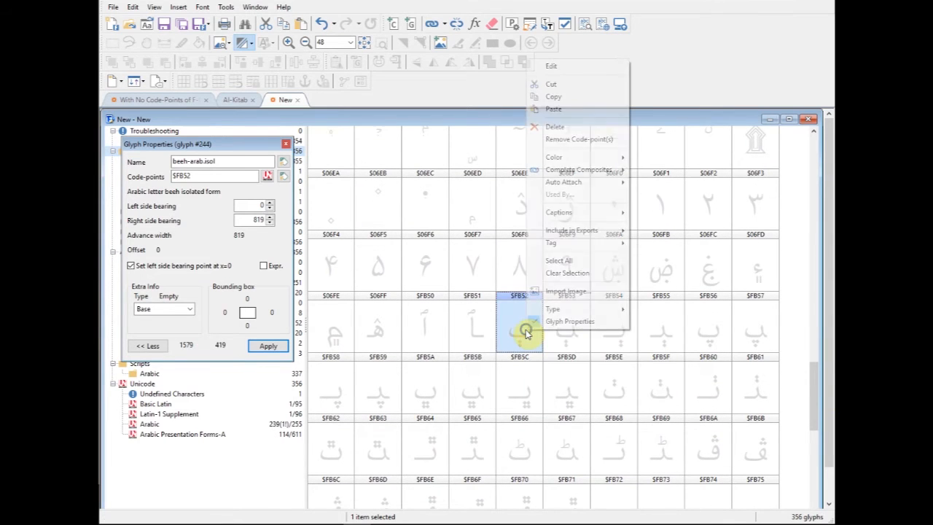
pyautogui.click(554, 86)
# - Paste Special only the code-points of the cut glyph onto the beeh glyph $067B, using Add code-points
pyautogui.moveTo(816, 395); pyautogui.dragTo(814, 254)
pyautogui.click(752, 286)
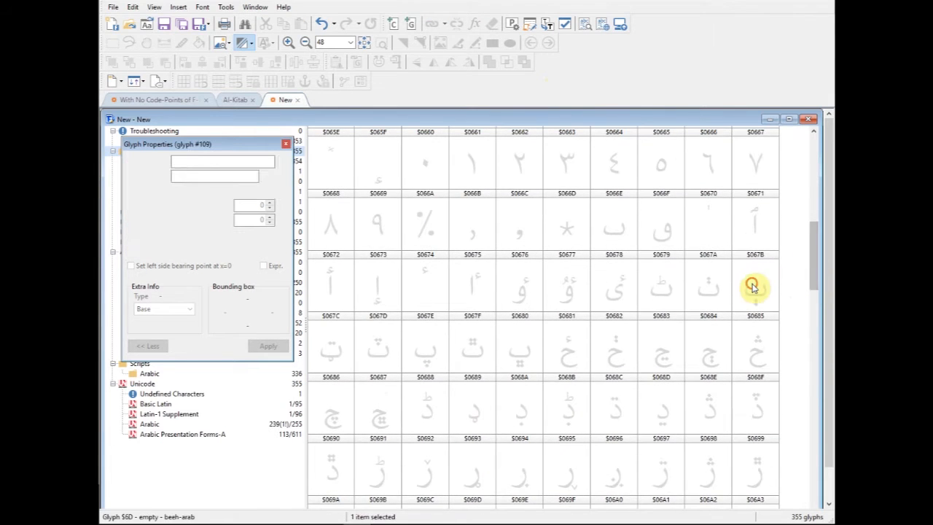
pyautogui.click(132, 6)
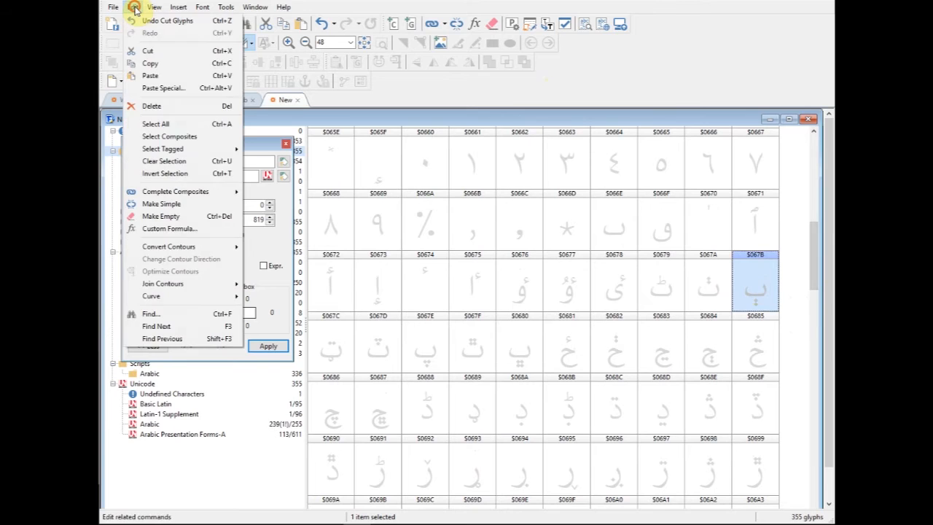
pyautogui.click(166, 87)
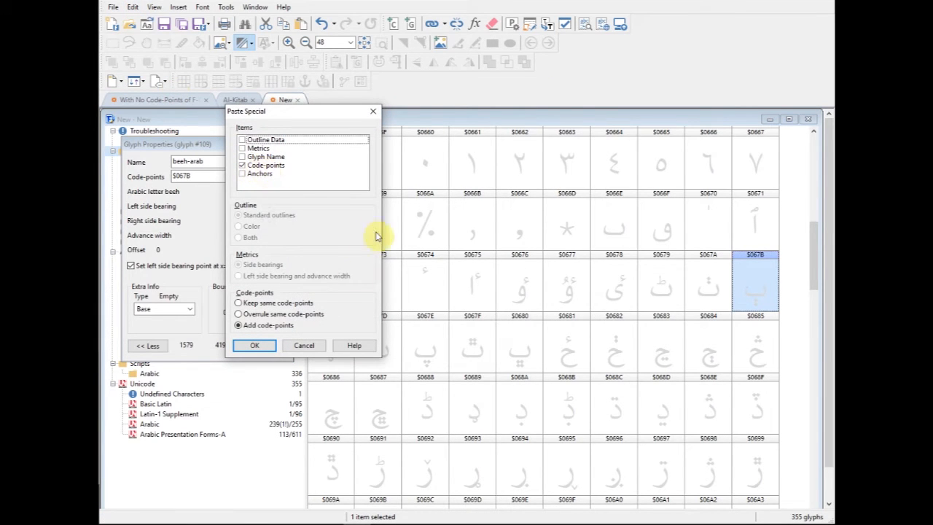
pyautogui.click(261, 345)
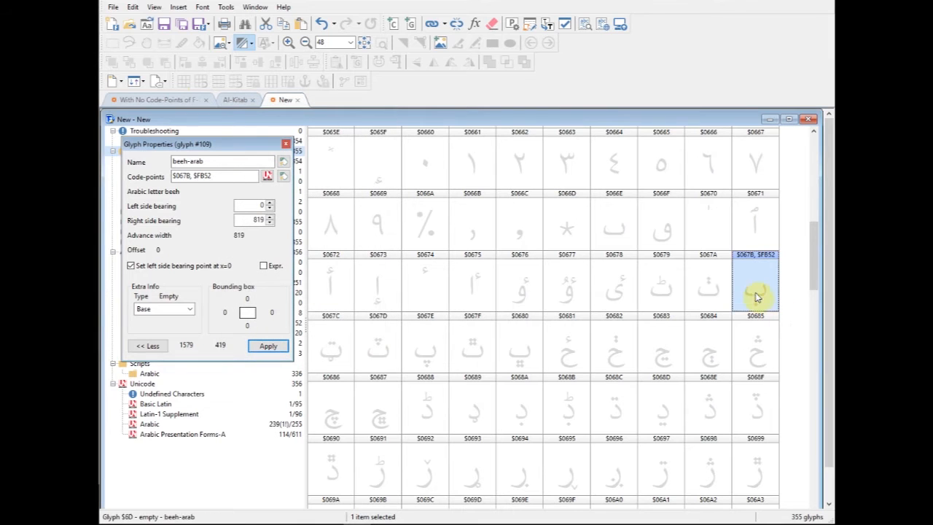
# - Check the code-points listed in the glyph properties of the combined beeh glyph
pyautogui.click(241, 176)
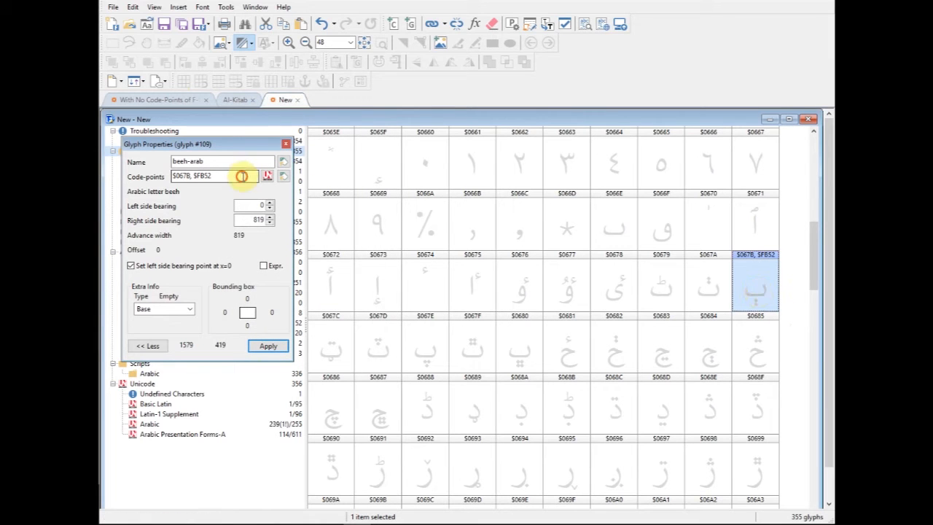
pyautogui.moveTo(229, 176); pyautogui.dragTo(160, 177)
pyautogui.click(198, 176)
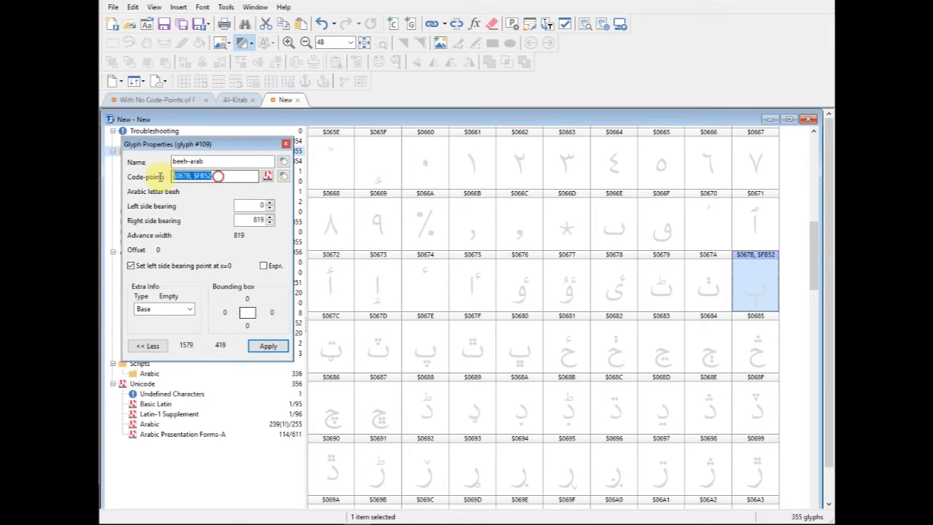
pyautogui.click(760, 288)
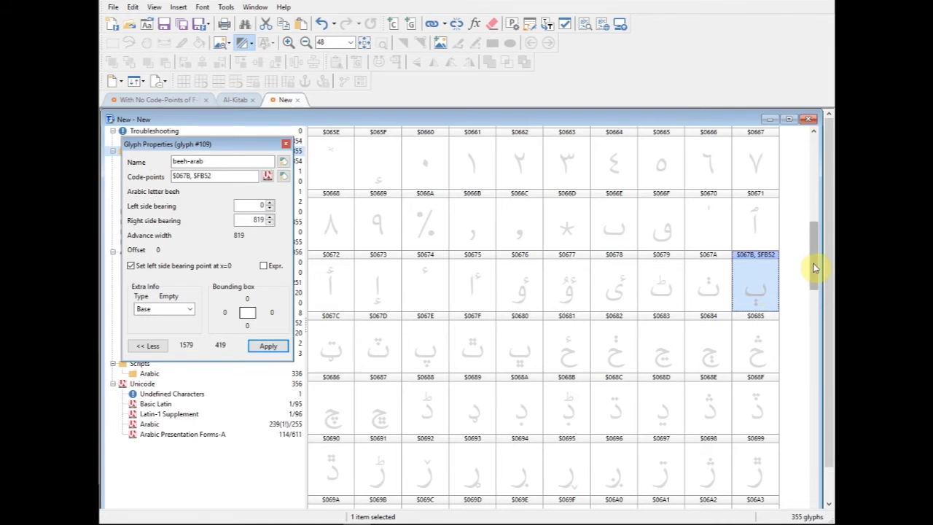
pyautogui.moveTo(815, 263); pyautogui.dragTo(816, 272)
pyautogui.click(763, 239)
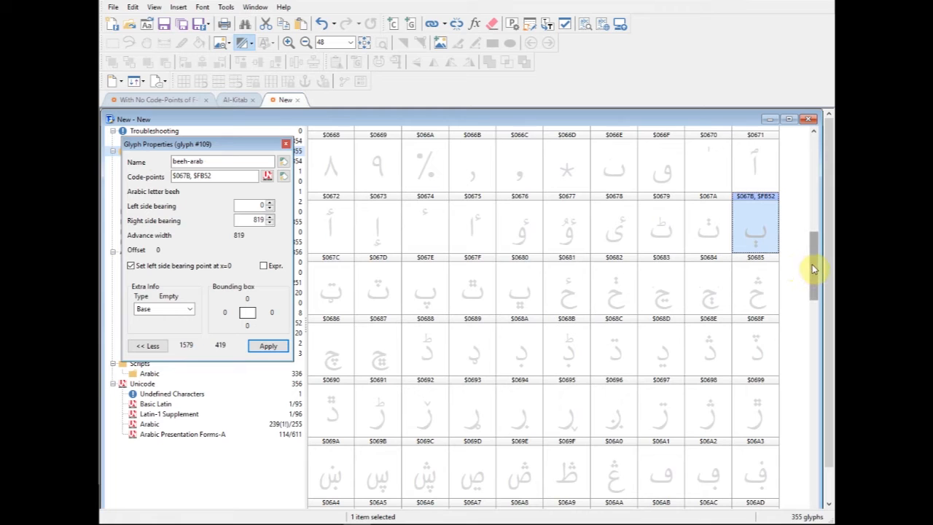
pyautogui.click(767, 228)
pyautogui.click(202, 175)
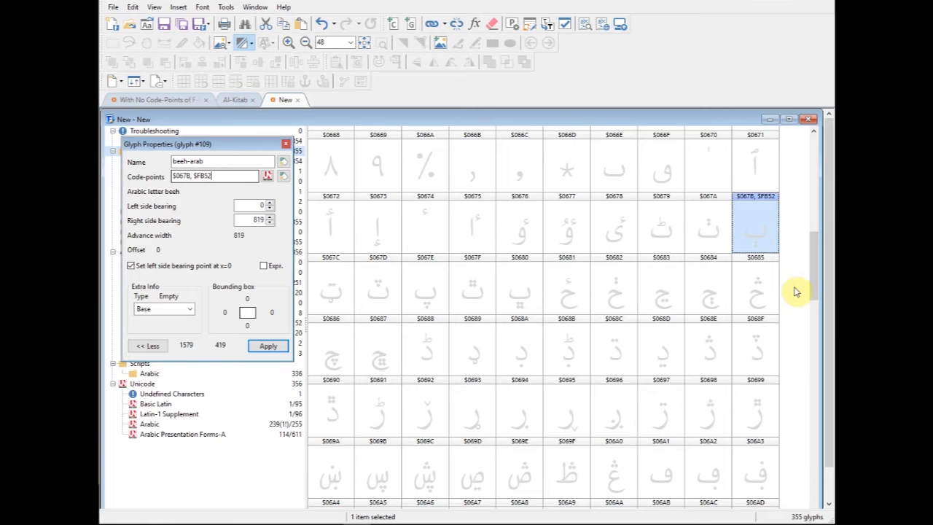
# - Find the peh isolated form glyph $FB56 among the presentation forms and cut it
pyautogui.moveTo(811, 258); pyautogui.dragTo(816, 339)
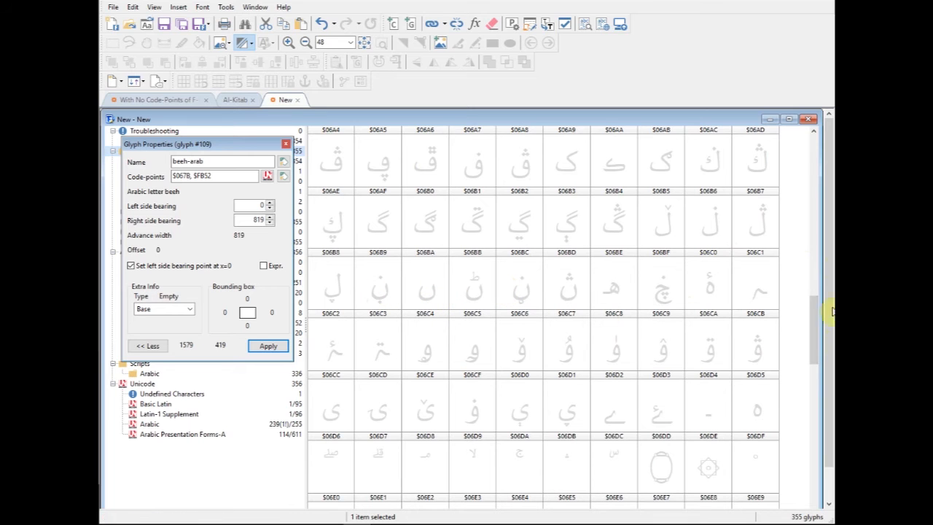
pyautogui.moveTo(816, 320); pyautogui.dragTo(813, 393)
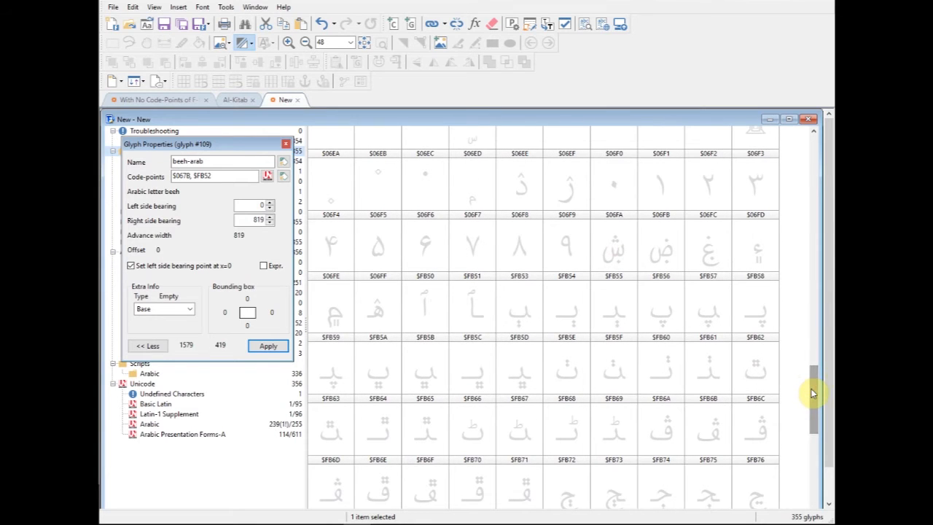
pyautogui.click(665, 313)
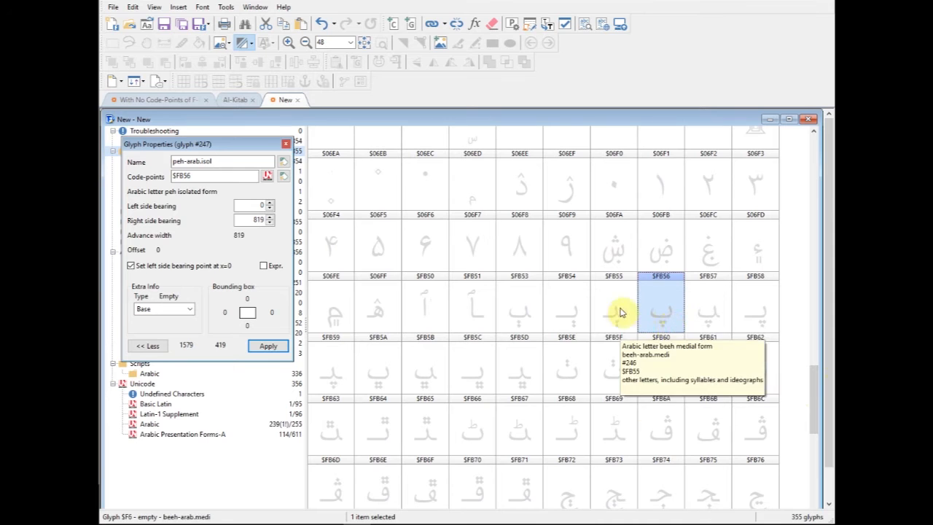
pyautogui.click(664, 311)
pyautogui.rightClick(665, 310)
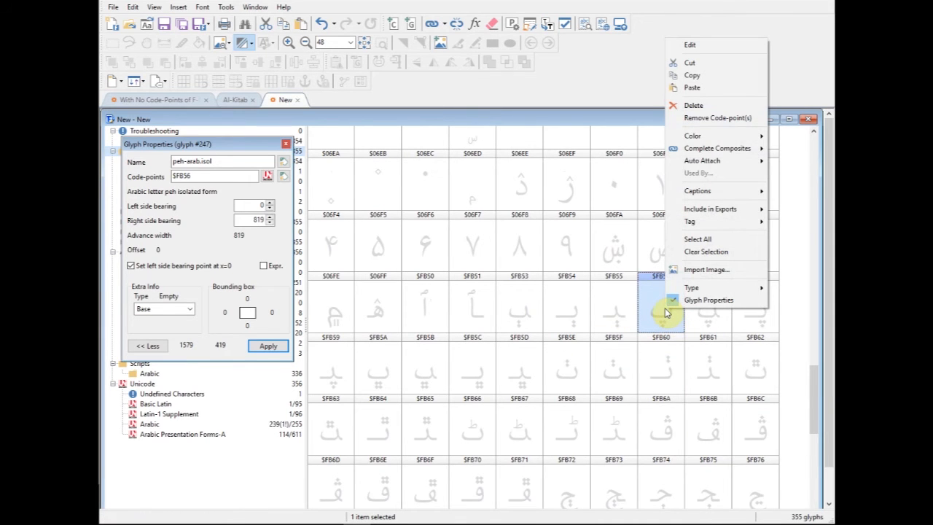
pyautogui.click(691, 62)
# - Add the code-point of the cut peh isolated form to the peh glyph $067E with Paste Special
pyautogui.moveTo(815, 392); pyautogui.dragTo(802, 261)
pyautogui.click(421, 299)
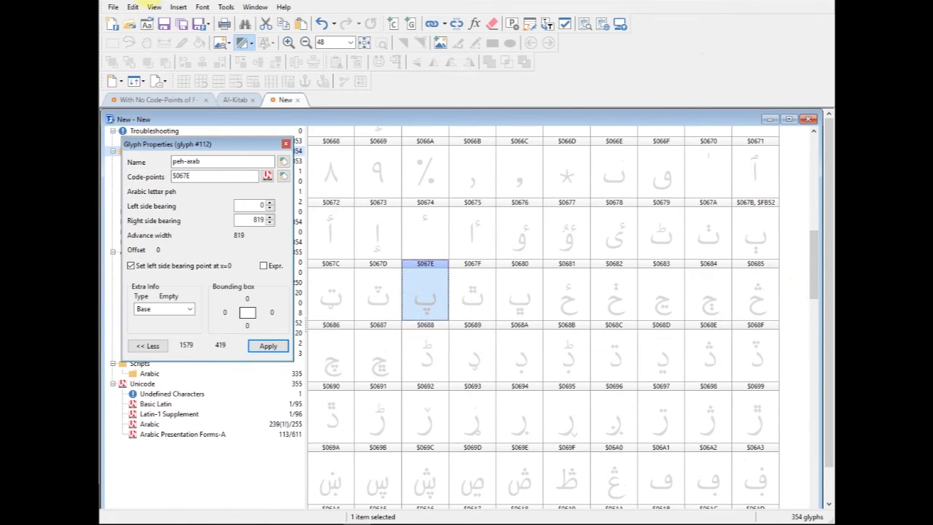
pyautogui.click(133, 7)
pyautogui.click(180, 89)
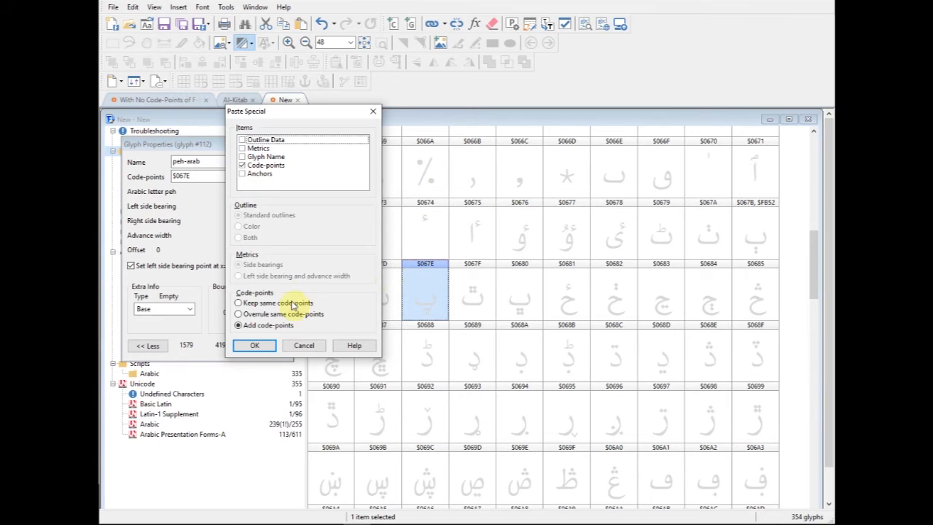
pyautogui.click(254, 344)
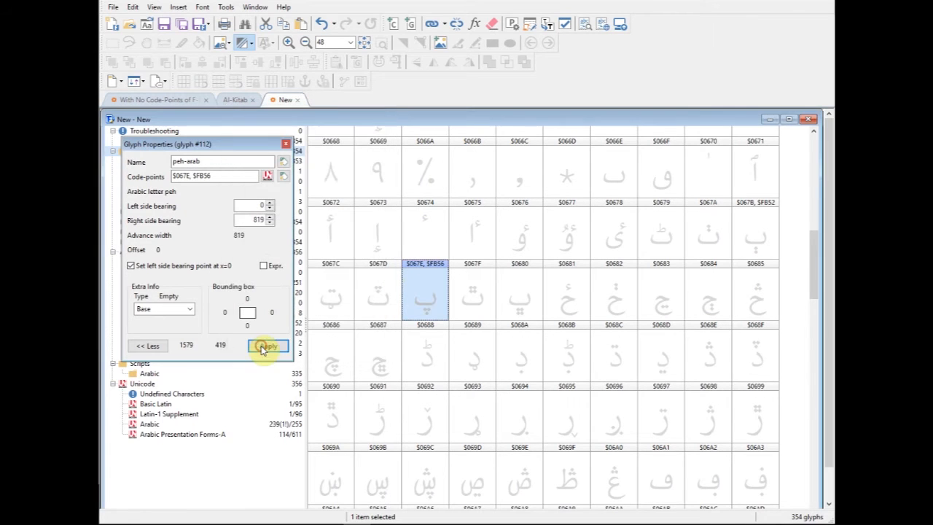
# - Compare the font's Arabic letter glyphs with the Arabic range and Presentation Forms-A charts in Adobe Acrobat Reader, and return to FontCreator
pyautogui.moveTo(190, 176); pyautogui.dragTo(236, 186)
pyautogui.click(427, 291)
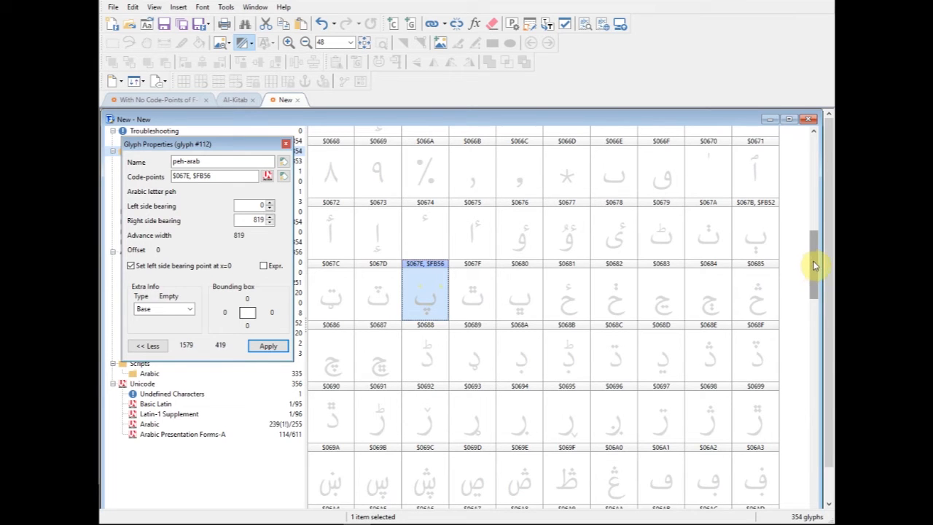
pyautogui.moveTo(813, 262); pyautogui.dragTo(817, 282)
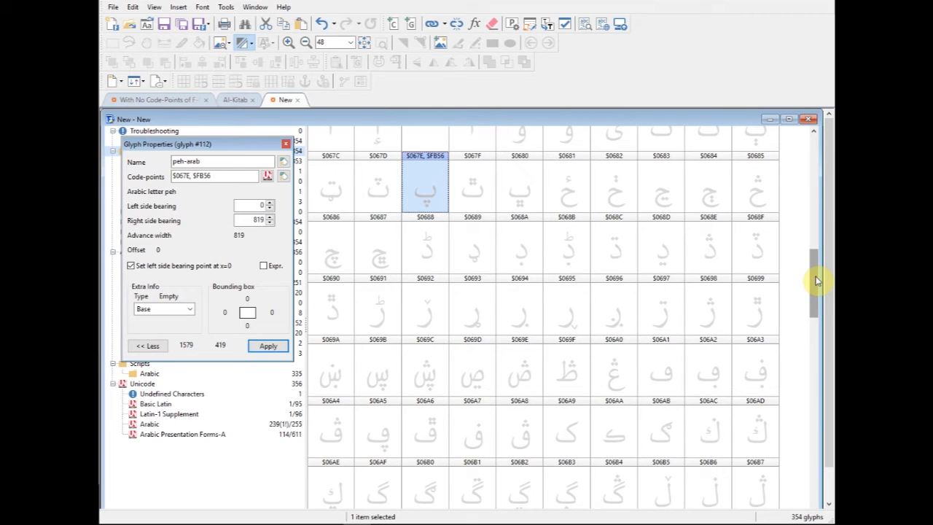
pyautogui.moveTo(814, 278); pyautogui.dragTo(872, 302)
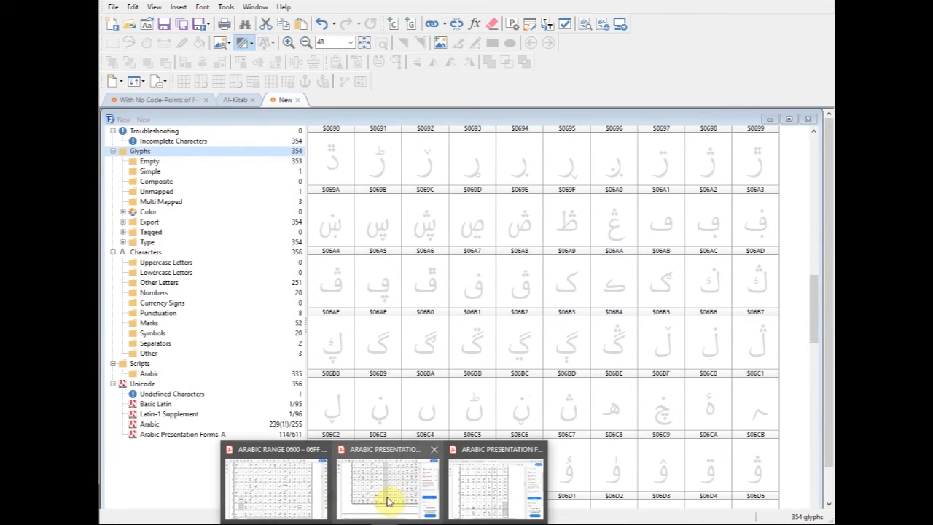
pyautogui.click(295, 486)
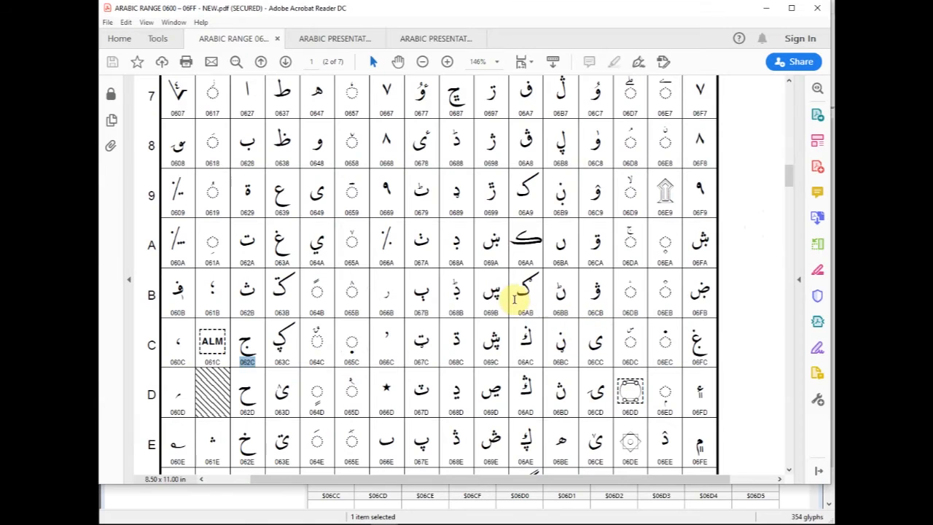
pyautogui.click(339, 40)
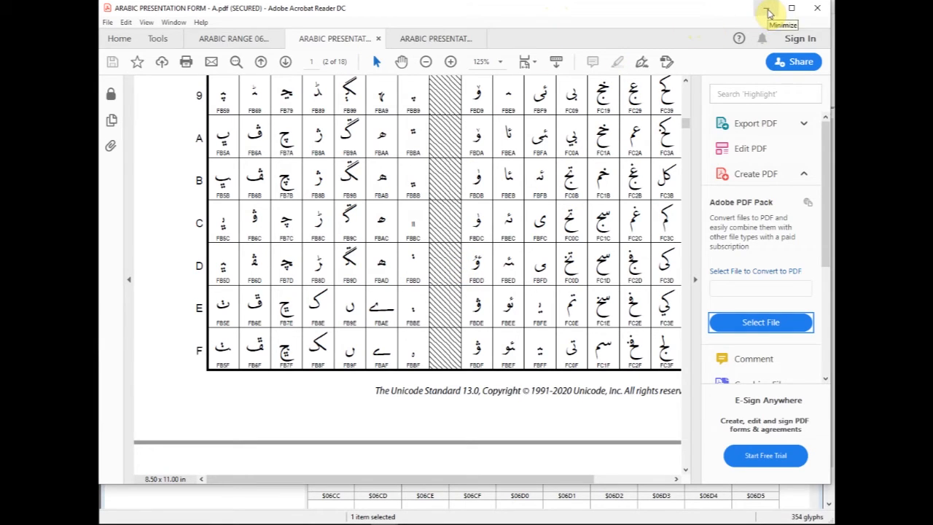
pyautogui.moveTo(663, 484); pyautogui.dragTo(672, 519)
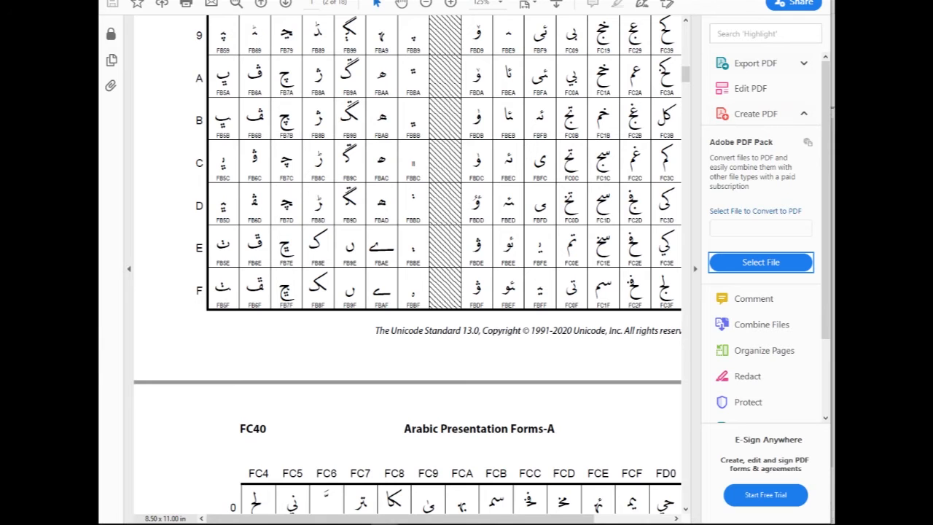
pyautogui.moveTo(694, 0)
pyautogui.mouseDown()
pyautogui.moveTo(700, 24)
pyautogui.moveTo(700, 16)
pyautogui.mouseUp()
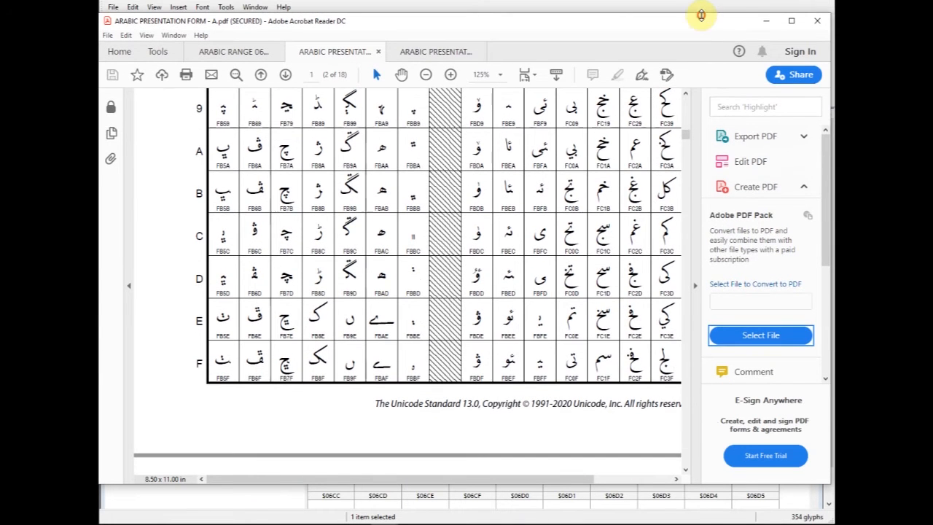
pyautogui.click(765, 22)
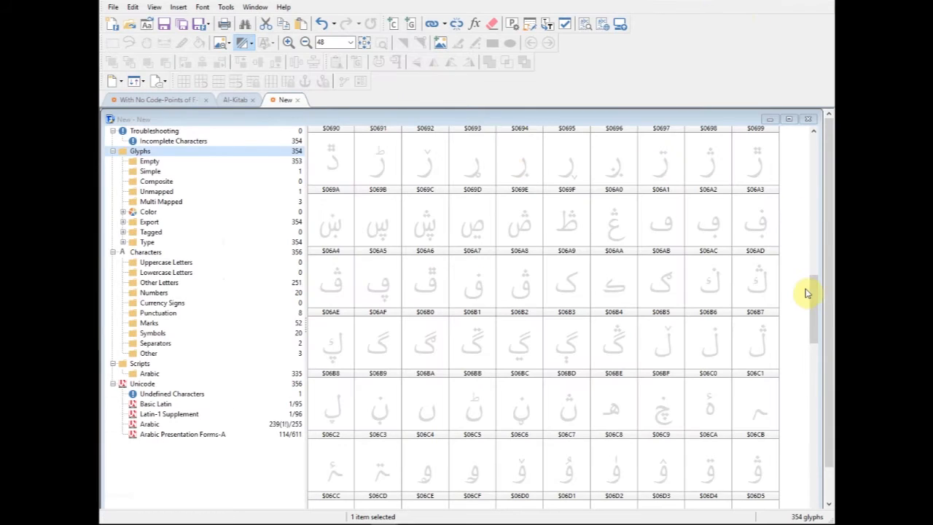
# - Examine the properties of the Arabic sign glyphs at the start of the font and the dot symbol glyphs from $FBB4 to $FBBD
pyautogui.moveTo(814, 304); pyautogui.dragTo(814, 187)
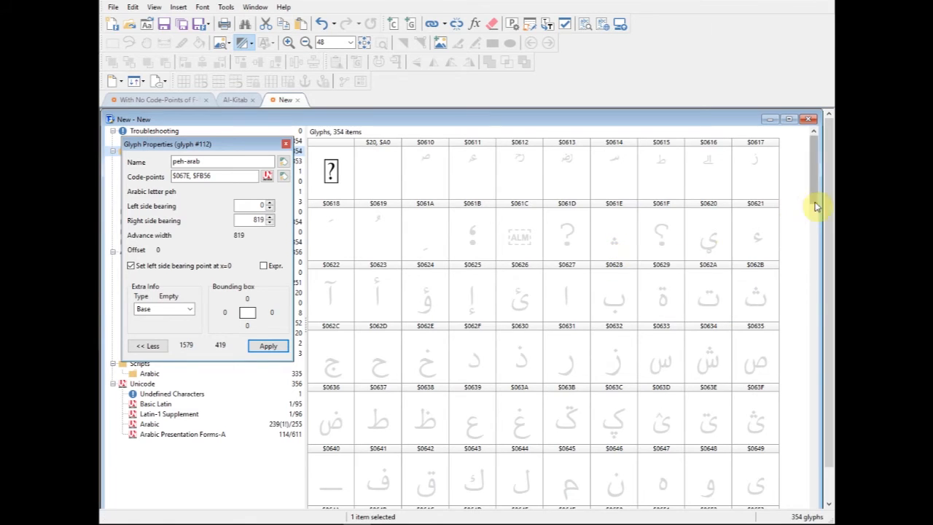
pyautogui.click(372, 170)
pyautogui.click(425, 173)
pyautogui.click(472, 170)
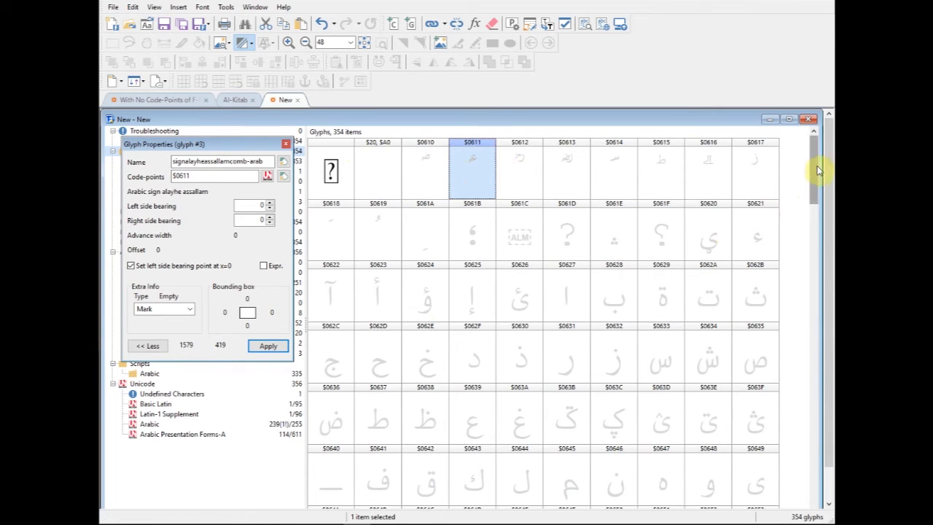
pyautogui.moveTo(813, 166); pyautogui.dragTo(823, 485)
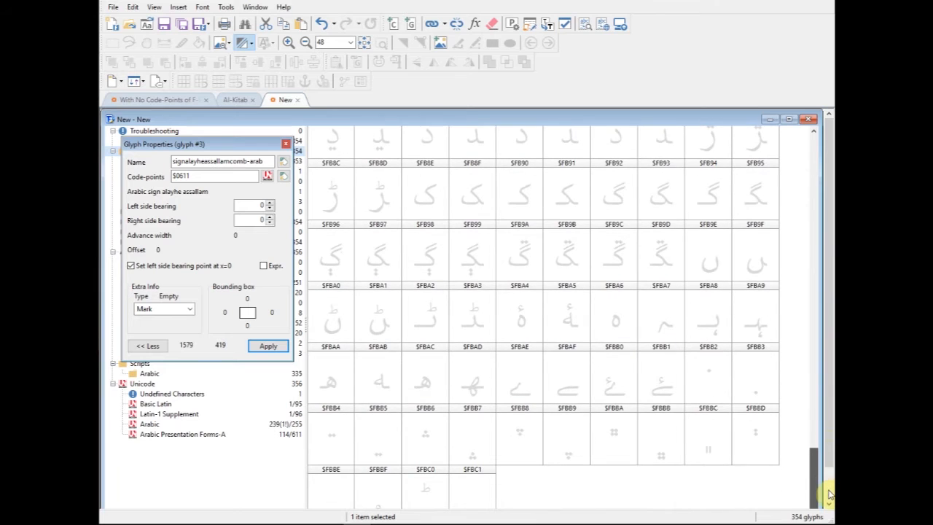
pyautogui.click(338, 440)
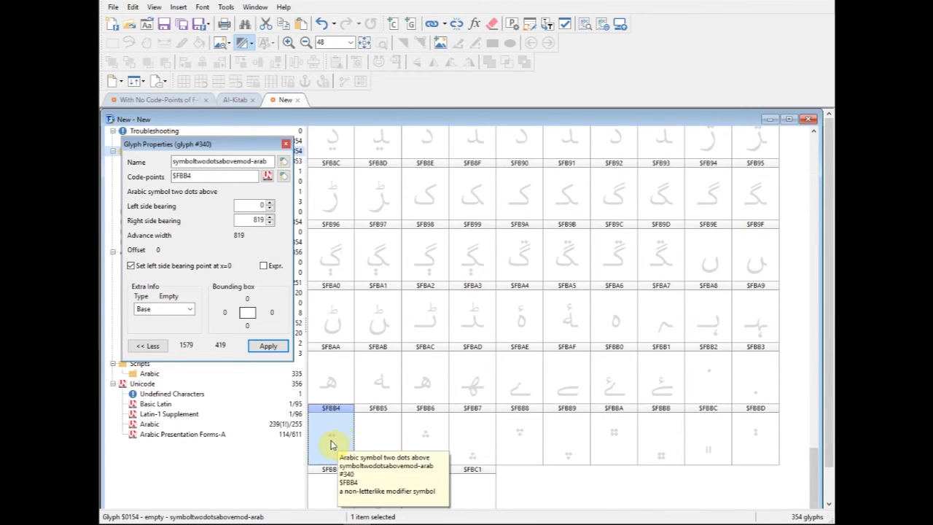
pyautogui.click(381, 453)
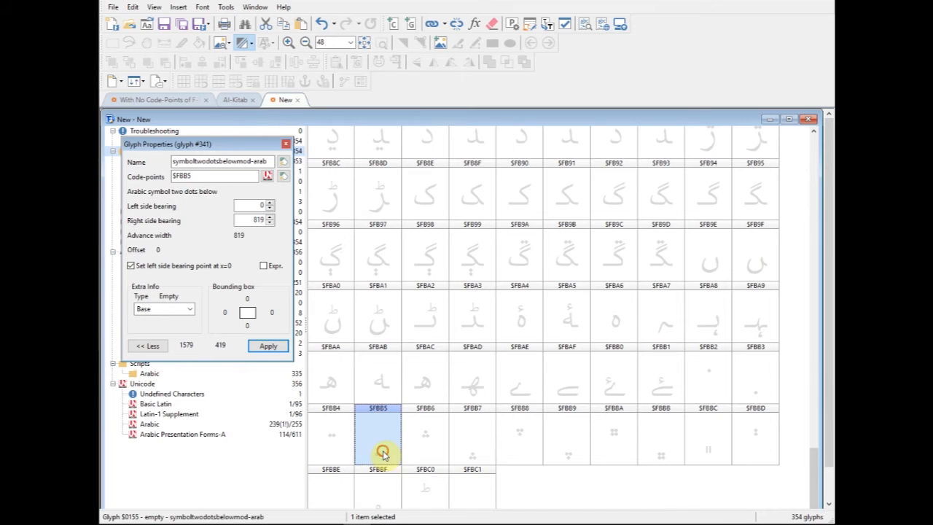
pyautogui.click(435, 441)
pyautogui.click(470, 446)
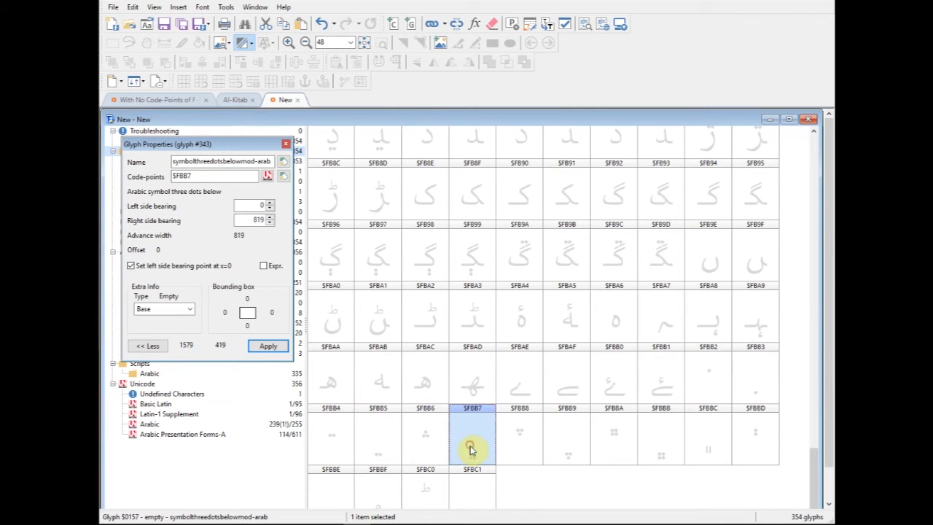
pyautogui.click(522, 432)
pyautogui.click(755, 441)
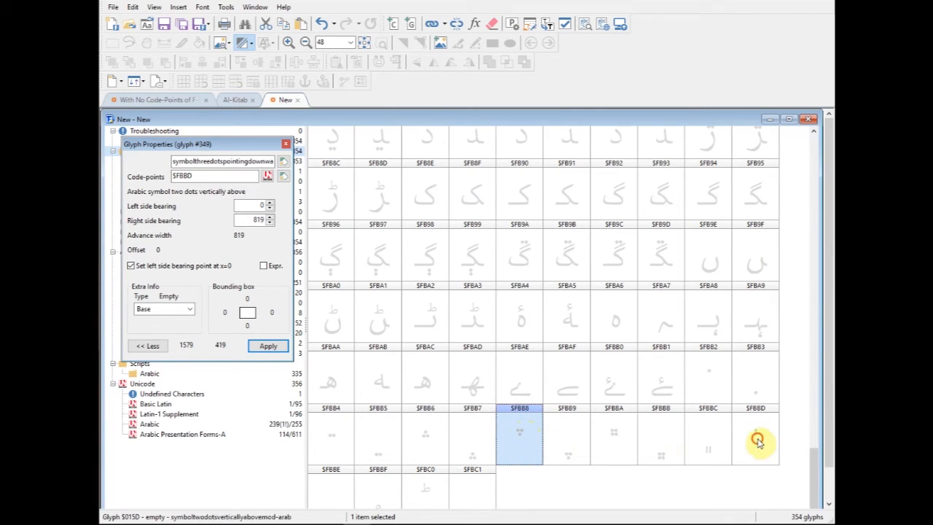
pyautogui.click(715, 451)
# - Open the two-dots-above glyph $FBB4 and draw an elliptical dot about 176 by 143 units at about X 122, Y 839
pyautogui.click(333, 447)
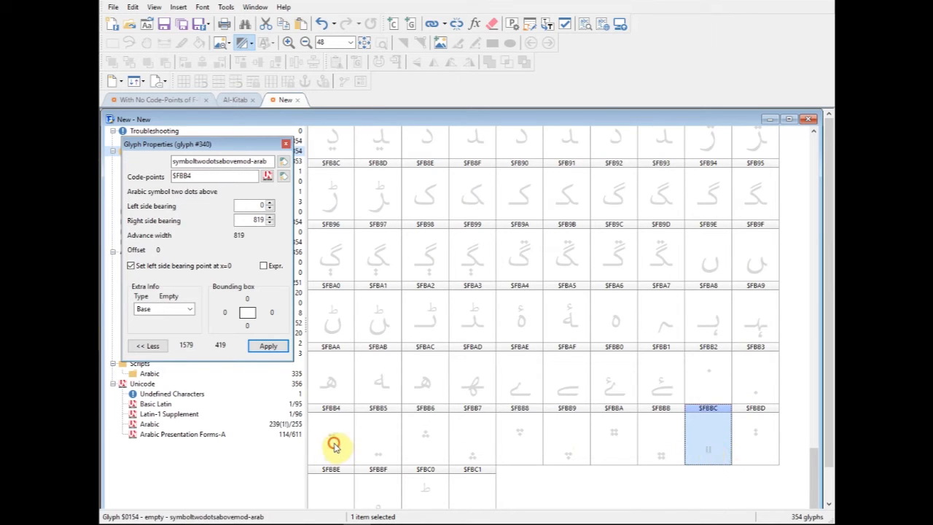
pyautogui.doubleClick(331, 444)
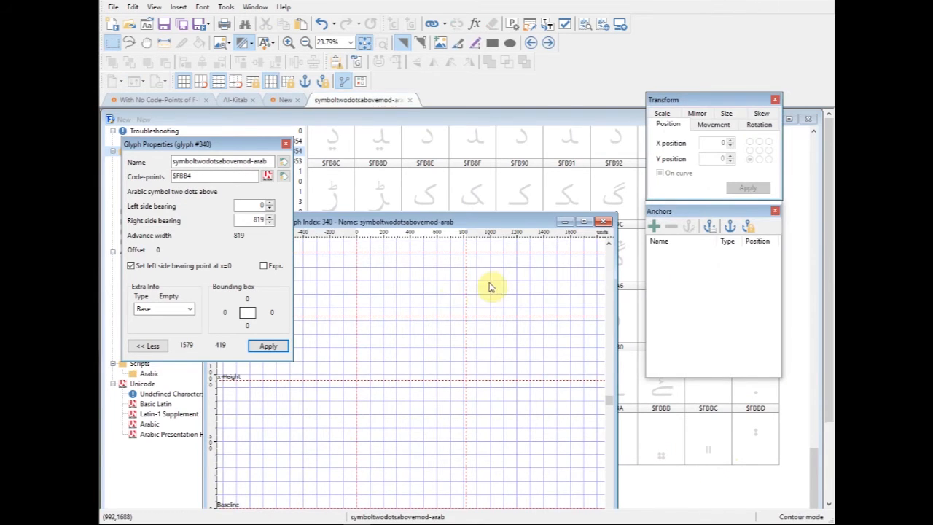
pyautogui.click(511, 44)
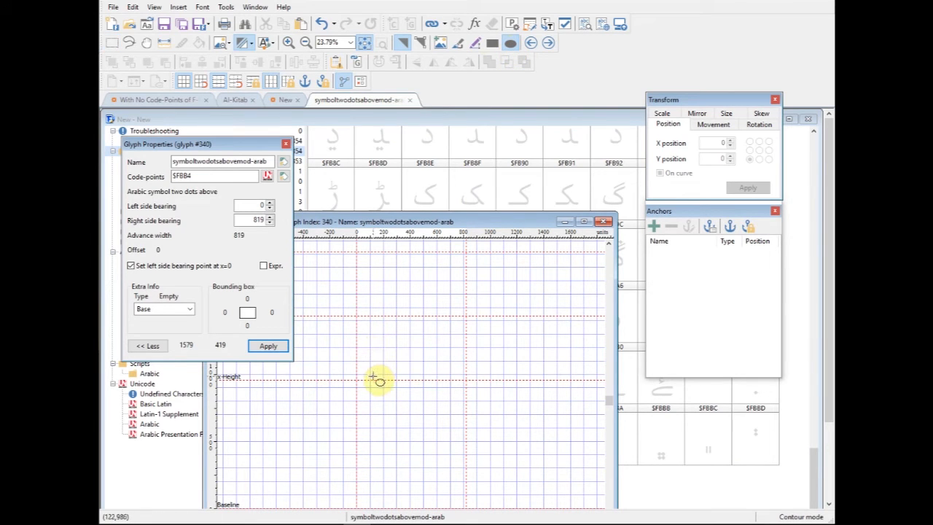
pyautogui.moveTo(393, 396); pyautogui.dragTo(398, 397)
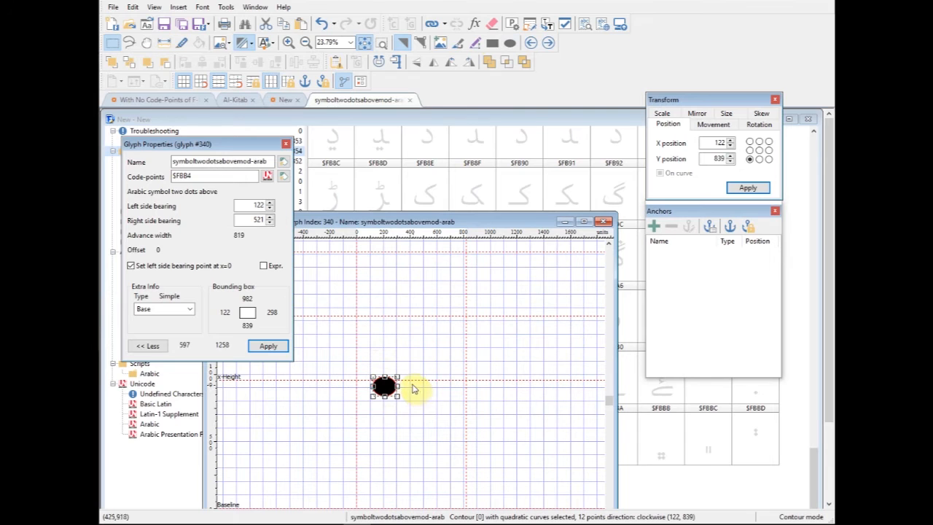
pyautogui.click(484, 312)
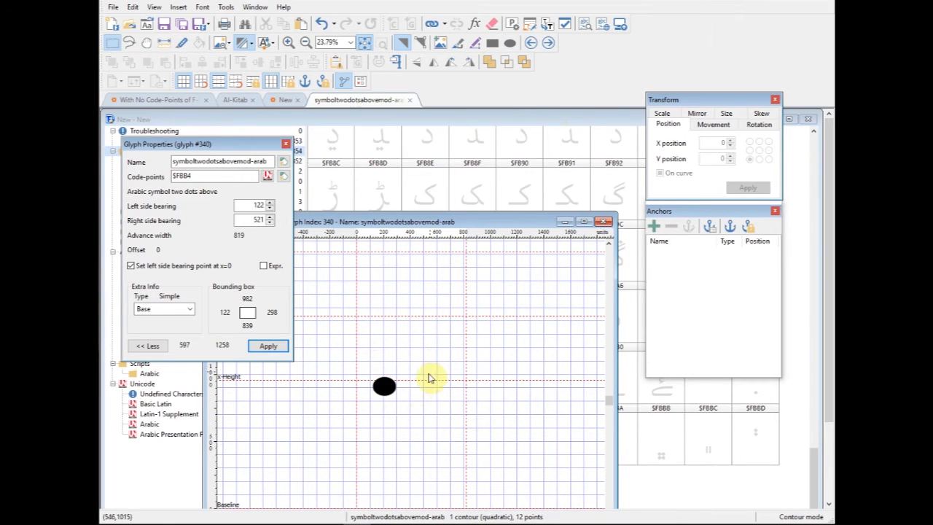
# - Draw a second dot about 168 by 156 units beside the first, align it level with that dot, and close the glyph
pyautogui.click(511, 44)
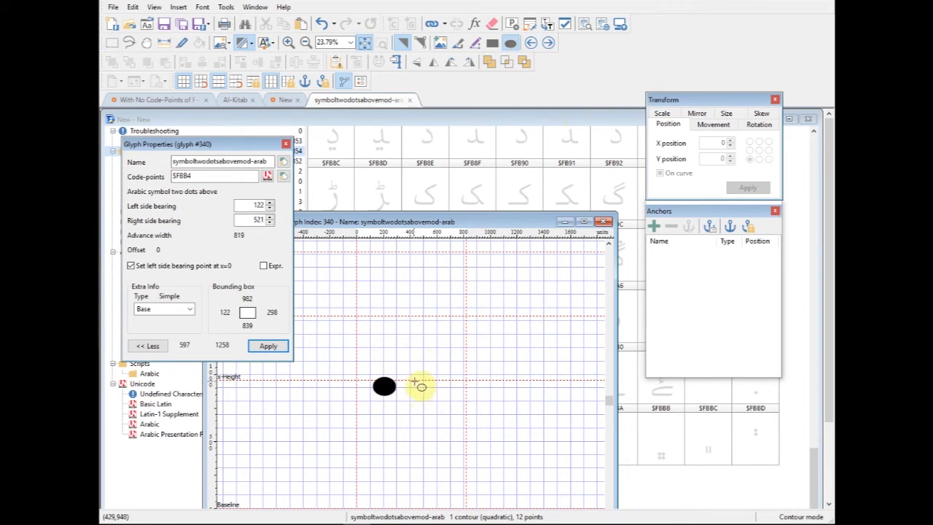
pyautogui.moveTo(430, 403); pyautogui.dragTo(431, 406)
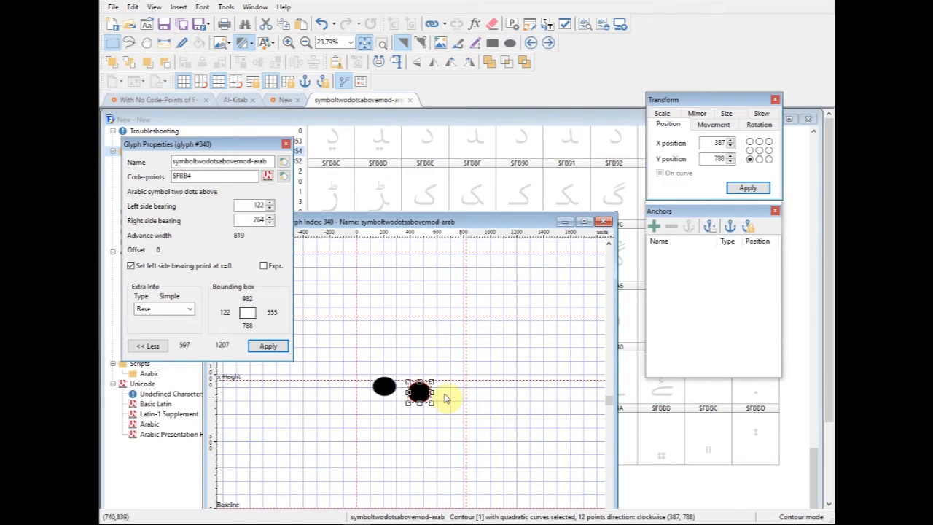
pyautogui.moveTo(416, 391); pyautogui.dragTo(421, 385)
pyautogui.click(440, 400)
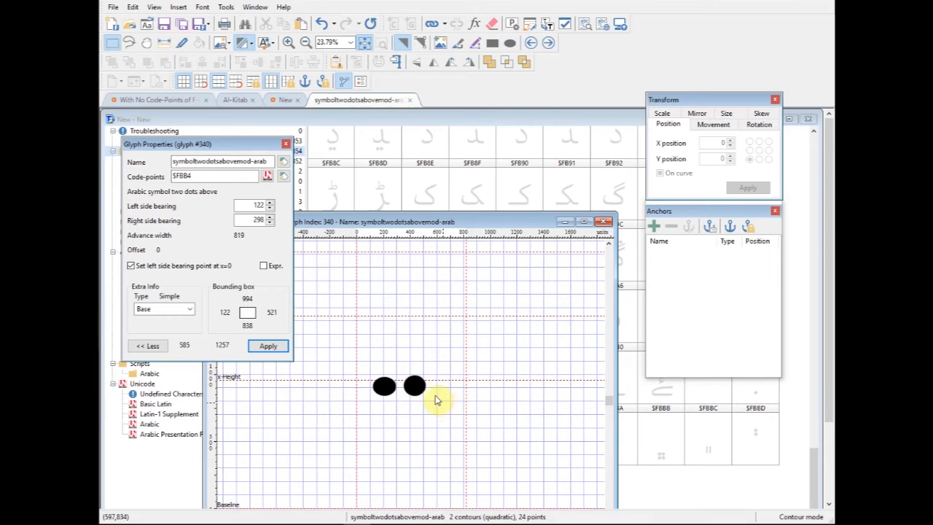
pyautogui.click(602, 224)
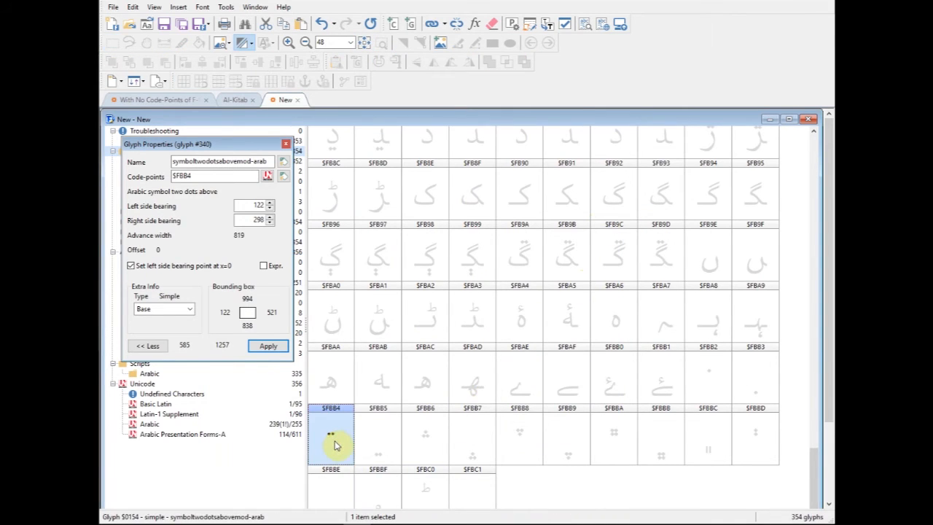
# - Copy the two dots into the two-dots-below glyph $FBB5 and move them below the baseline to about X 181, Y -200
pyautogui.click(385, 439)
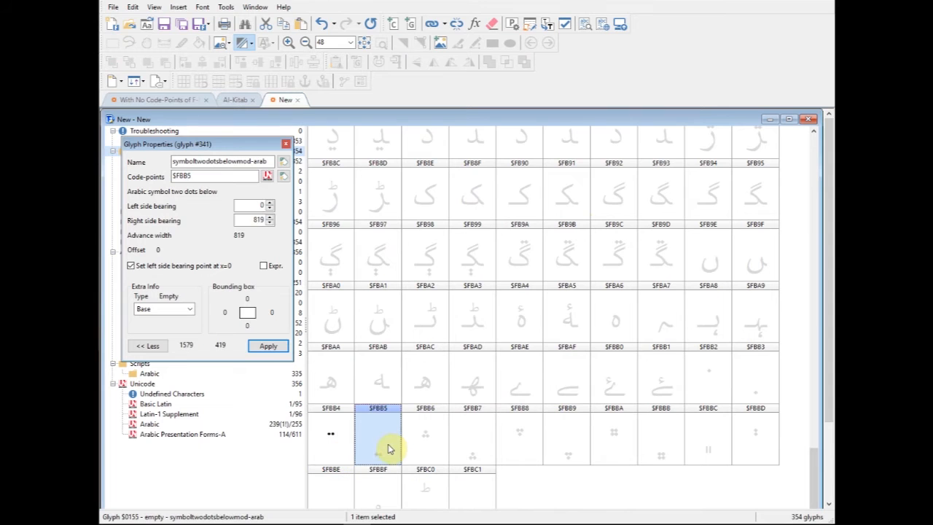
pyautogui.doubleClick(380, 446)
pyautogui.moveTo(375, 377); pyautogui.dragTo(502, 466)
pyautogui.scroll(-3, 533, 408)
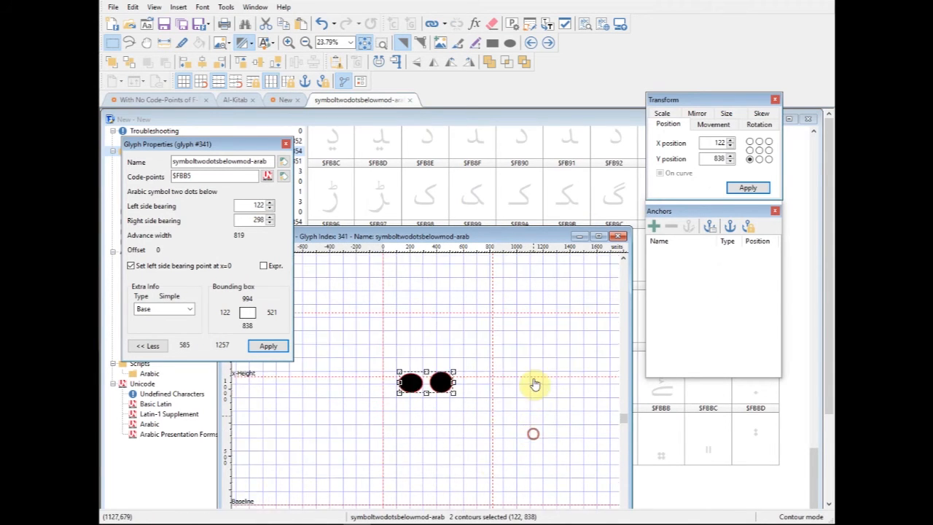
pyautogui.moveTo(442, 304); pyautogui.dragTo(449, 441)
pyautogui.click(521, 403)
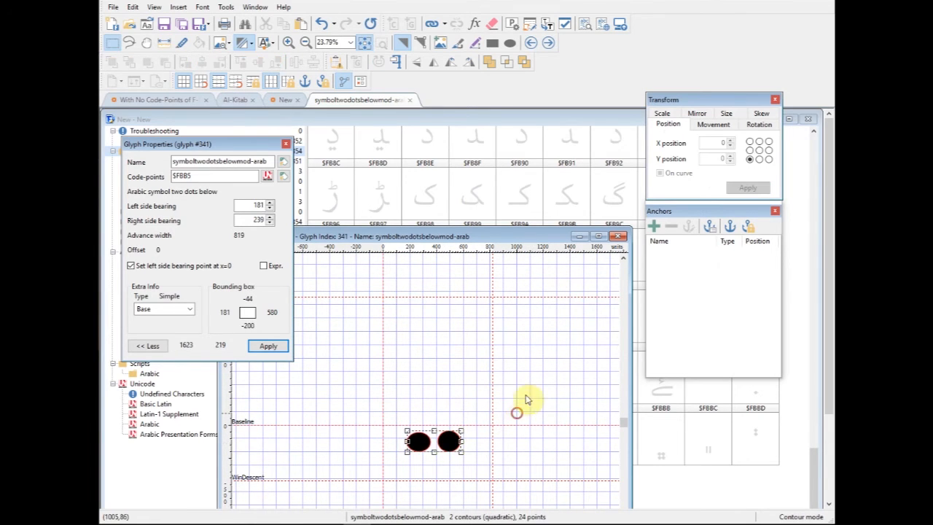
pyautogui.click(617, 238)
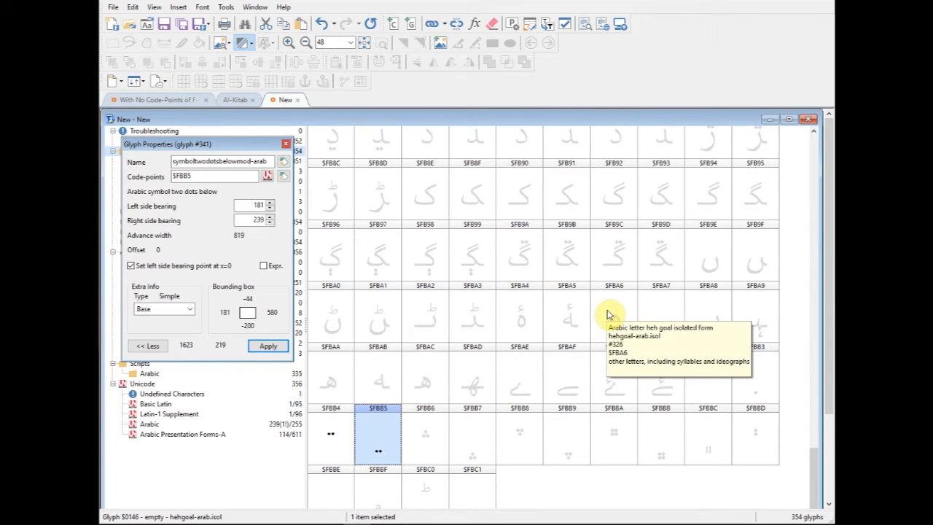
# - Copy the two dots from $FBB4 into the three-dots-above glyph $FBB6 and place a duplicate of one dot centred above the pair
pyautogui.click(336, 440)
pyautogui.click(432, 440)
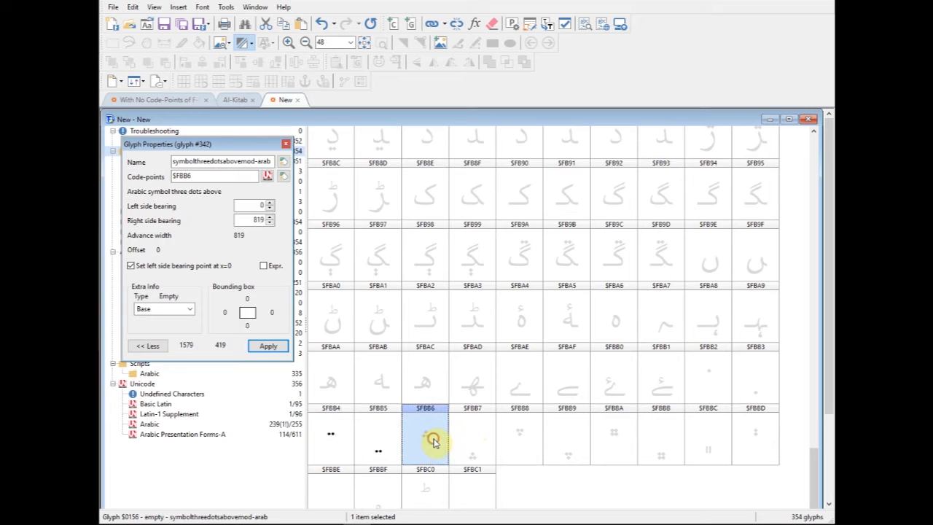
pyautogui.doubleClick(433, 442)
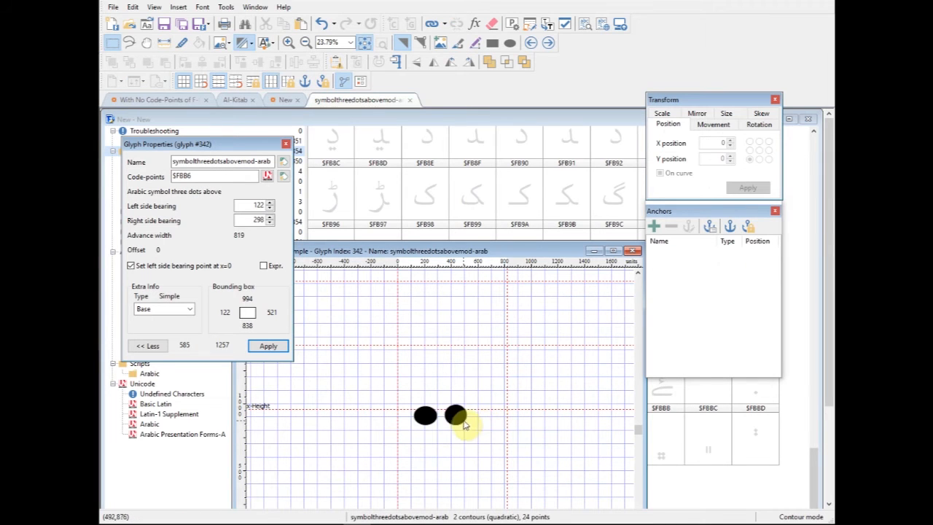
pyautogui.click(462, 418)
pyautogui.click(485, 425)
pyautogui.moveTo(460, 419); pyautogui.dragTo(441, 393)
pyautogui.click(631, 250)
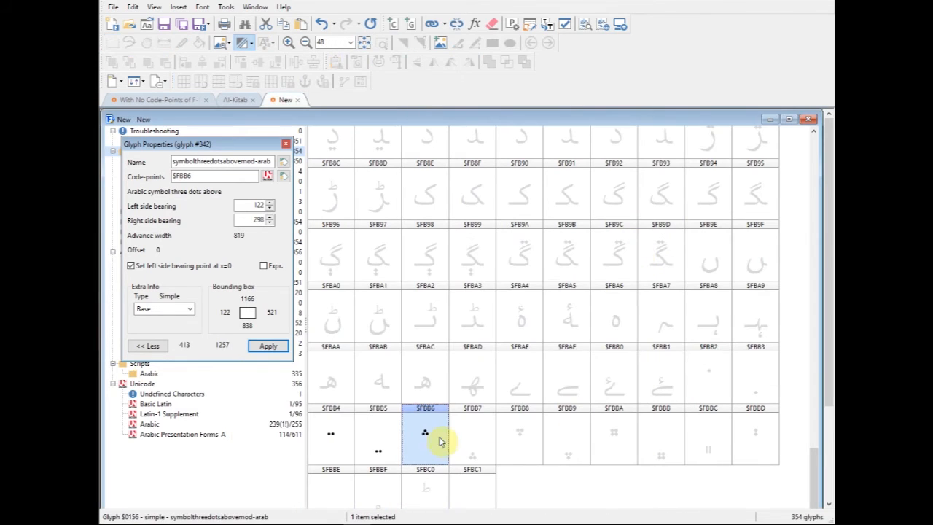
# - Copy the three dots into the three-dots-below glyph $FBB7 and move them down around the baseline to about X 168, Y -247
pyautogui.click(474, 443)
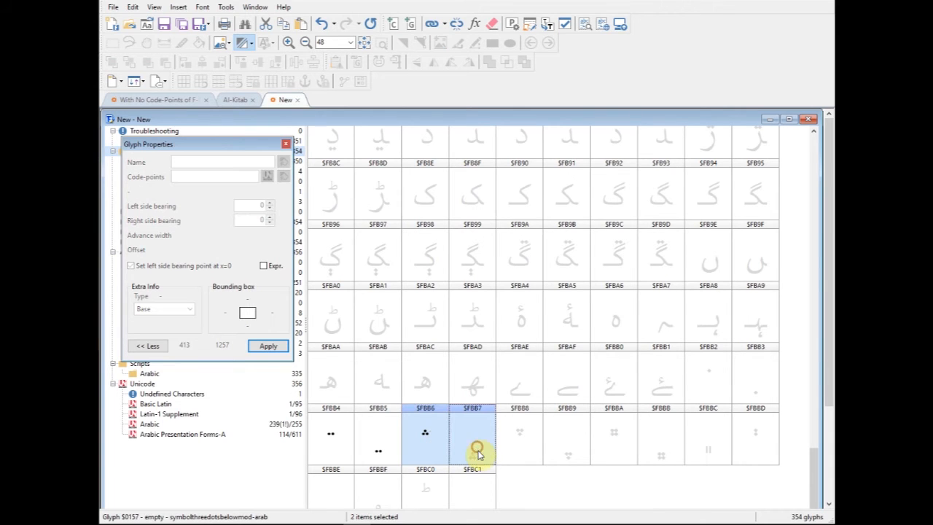
pyautogui.hotkey('ctrl', 'v')
pyautogui.doubleClick(481, 455)
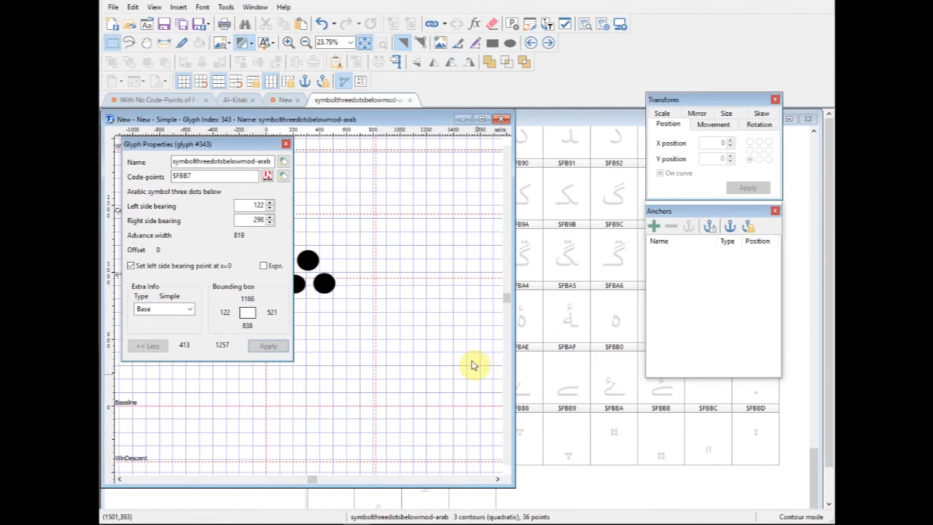
pyautogui.moveTo(371, 349); pyautogui.dragTo(452, 362)
pyautogui.moveTo(343, 229); pyautogui.dragTo(444, 335)
pyautogui.moveTo(401, 291); pyautogui.dragTo(415, 437)
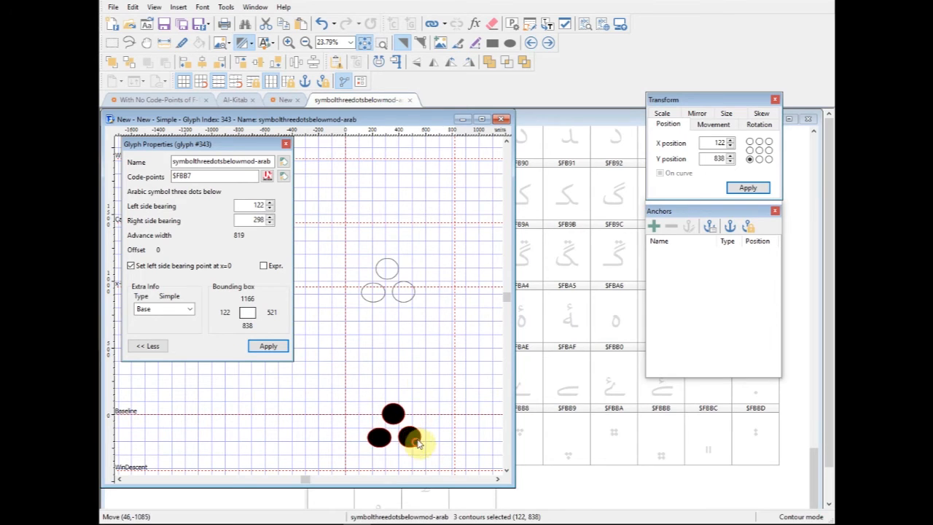
pyautogui.click(486, 143)
pyautogui.click(500, 120)
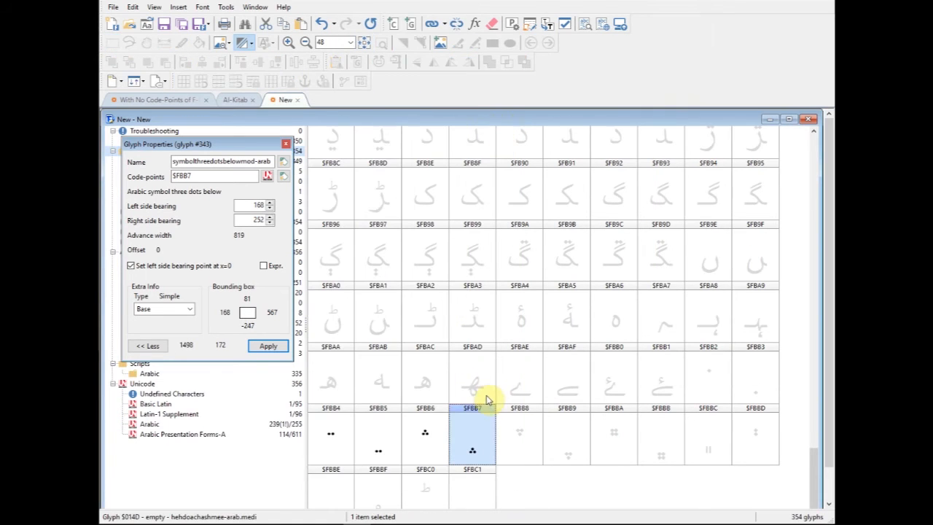
# - Review the dot symbol glyphs $FBB4 to $FBB7 and compare them with the still empty $FBB8
pyautogui.click(430, 441)
pyautogui.click(504, 439)
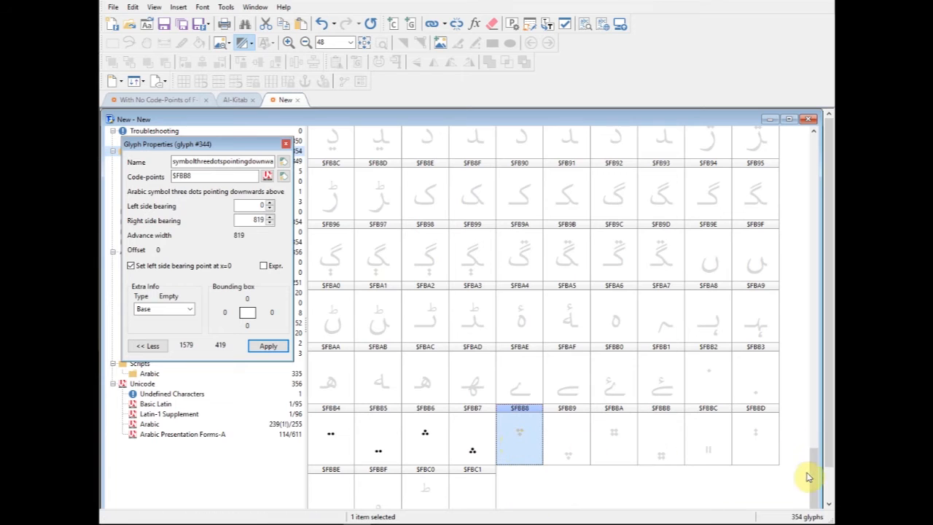
pyautogui.click(329, 444)
pyautogui.click(370, 443)
pyautogui.click(422, 441)
pyautogui.click(476, 444)
pyautogui.click(421, 444)
pyautogui.click(341, 444)
pyautogui.click(405, 444)
pyautogui.click(471, 444)
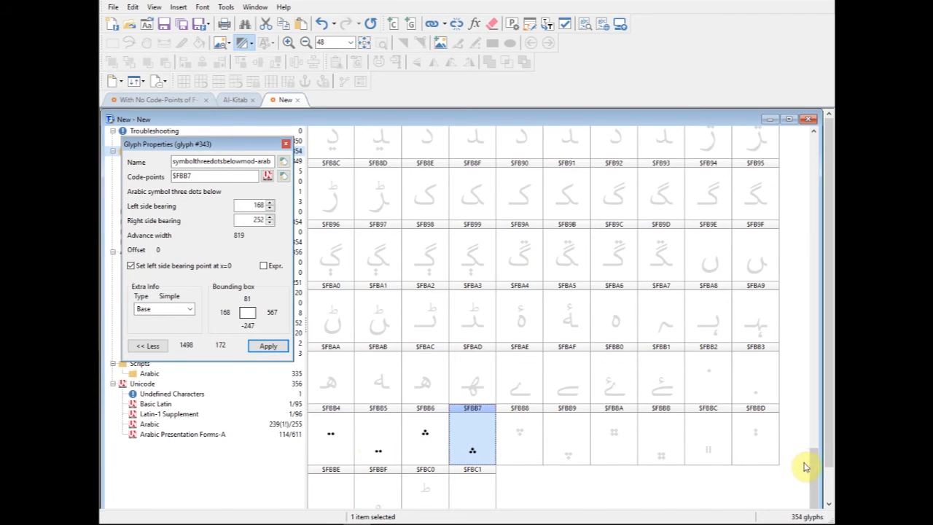
# - Locate the peh-arab glyph mapped to $067E and $FB56 and open it for editing
pyautogui.moveTo(818, 493); pyautogui.dragTo(802, 245)
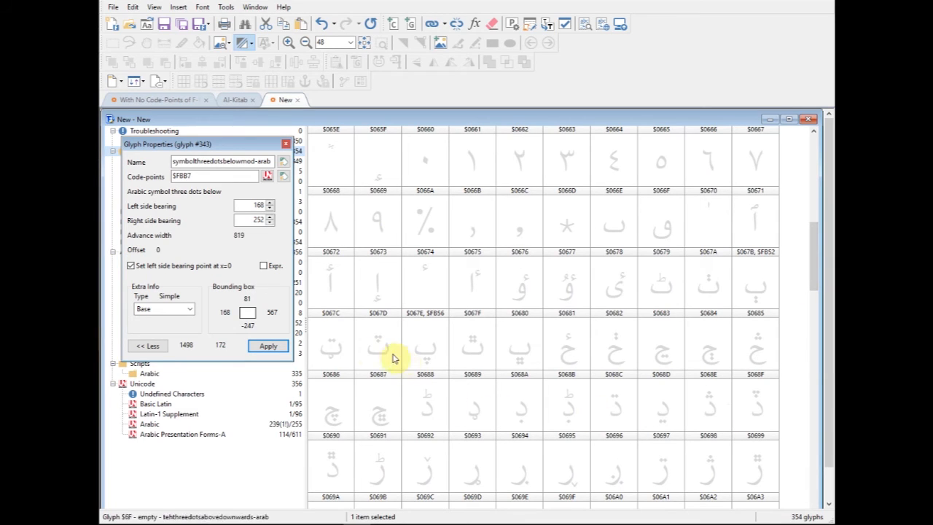
pyautogui.moveTo(815, 262)
pyautogui.mouseDown()
pyautogui.moveTo(814, 214)
pyautogui.moveTo(797, 178)
pyautogui.moveTo(813, 252)
pyautogui.mouseUp()
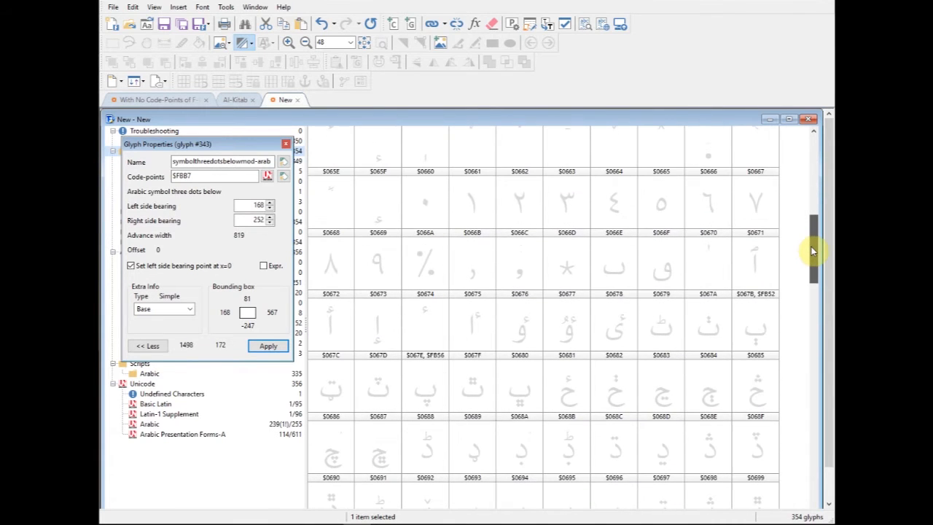
pyautogui.click(443, 387)
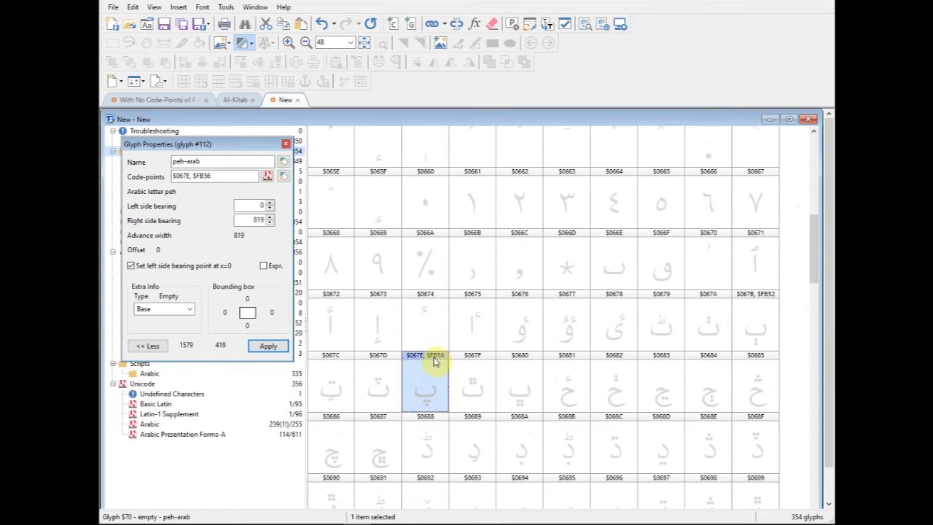
pyautogui.moveTo(226, 178); pyautogui.dragTo(156, 183)
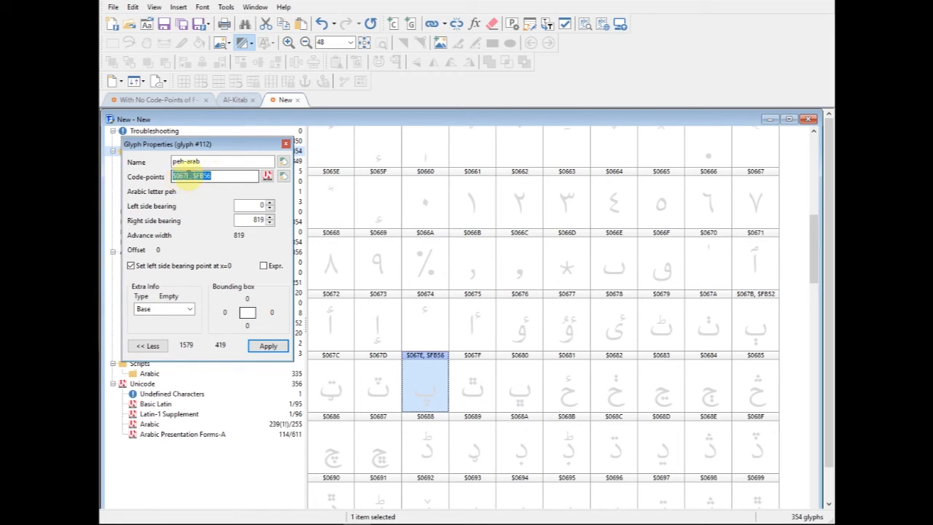
pyautogui.doubleClick(430, 394)
pyautogui.moveTo(446, 137); pyautogui.dragTo(537, 146)
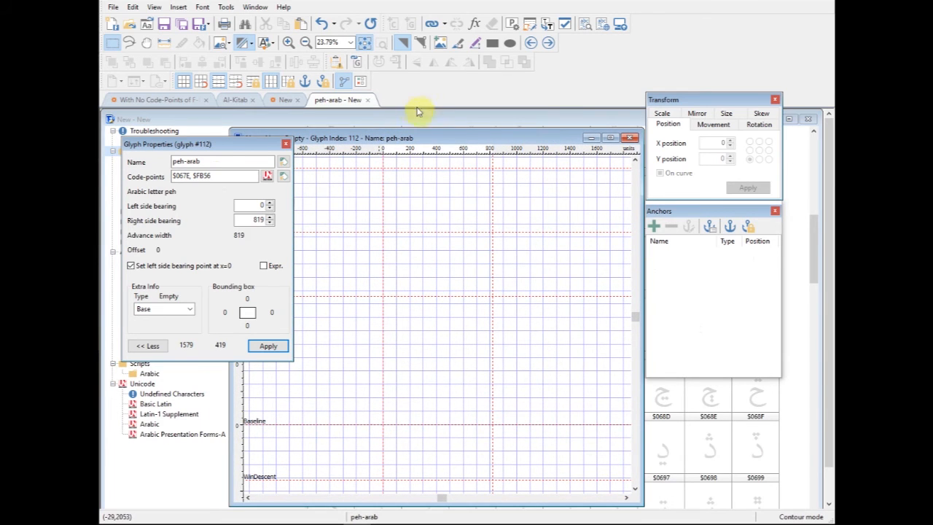
# - Draw an upright rectangle about 54 by 399 units on the baseline at the zero line, about X -25, Y 2
pyautogui.click(489, 45)
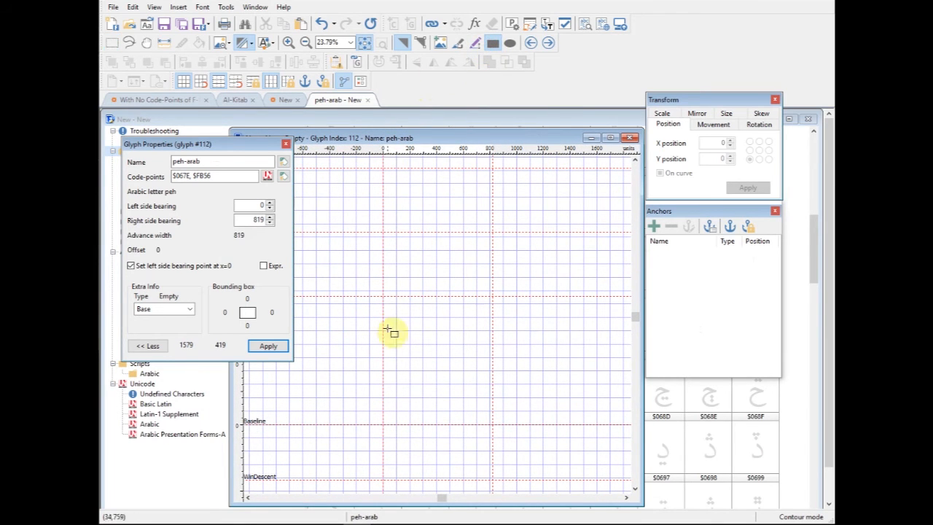
pyautogui.moveTo(378, 370); pyautogui.dragTo(391, 409)
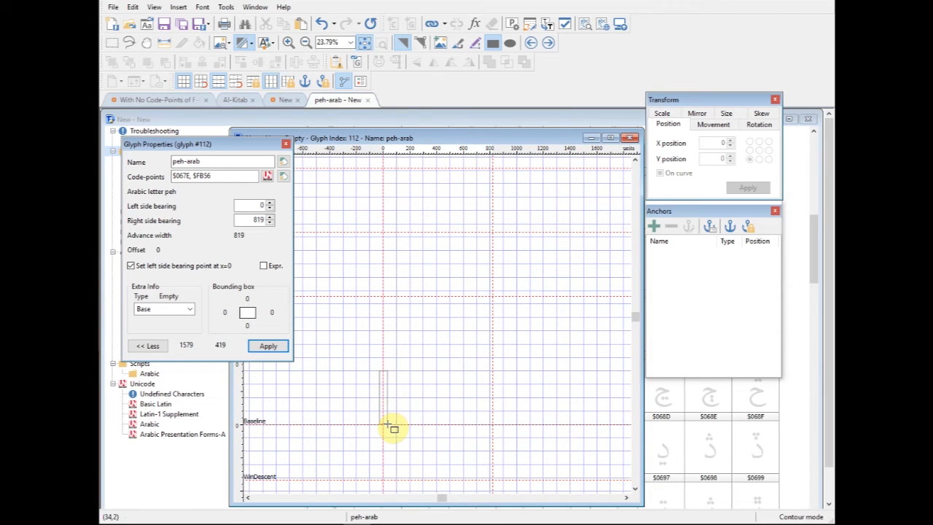
pyautogui.moveTo(387, 424); pyautogui.dragTo(386, 425)
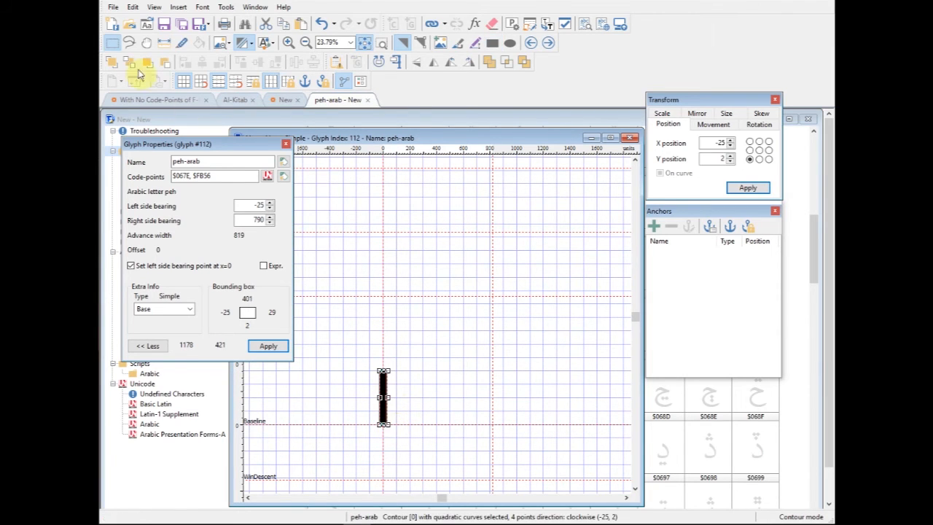
pyautogui.click(113, 43)
pyautogui.click(441, 385)
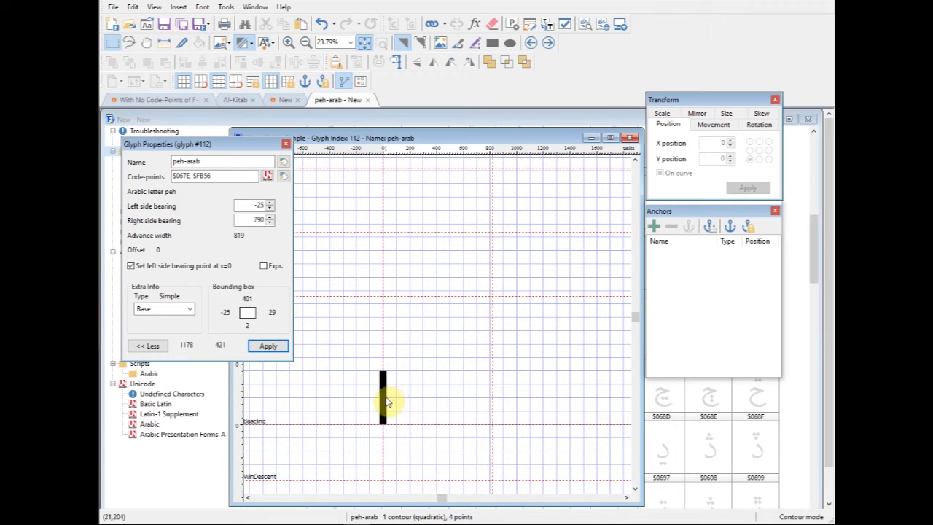
# - Duplicate the upright bar and place the copy level with it at the advance width line, about X 786, Y 2
pyautogui.click(385, 401)
pyautogui.click(448, 412)
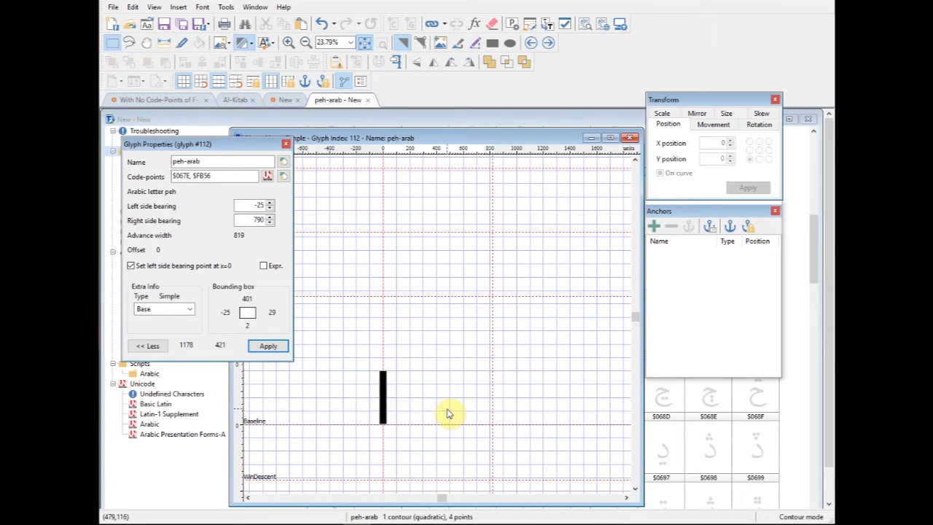
pyautogui.click(400, 402)
pyautogui.moveTo(383, 394); pyautogui.dragTo(492, 388)
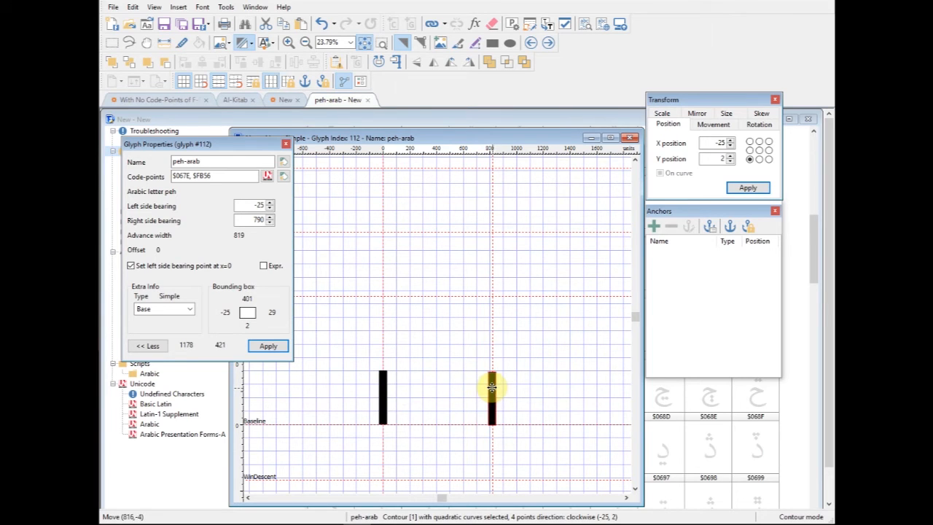
pyautogui.moveTo(492, 387); pyautogui.dragTo(490, 391)
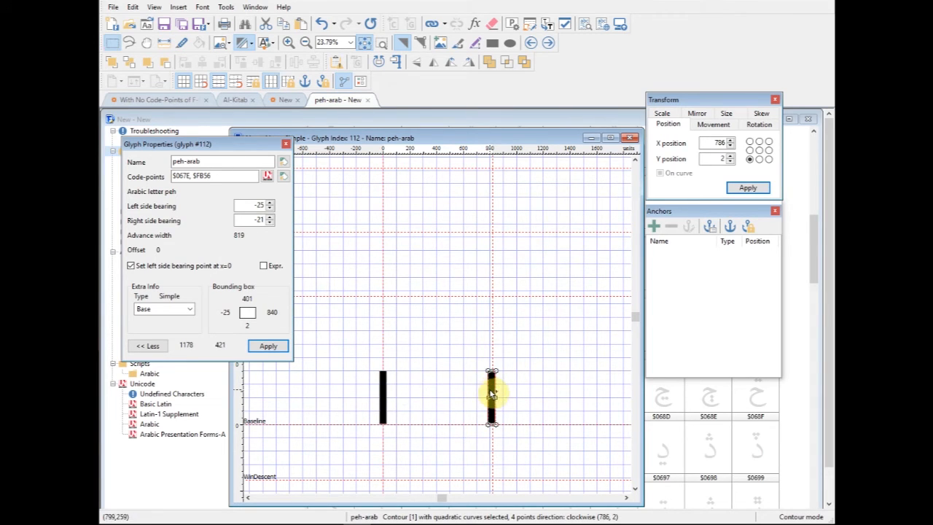
pyautogui.click(433, 384)
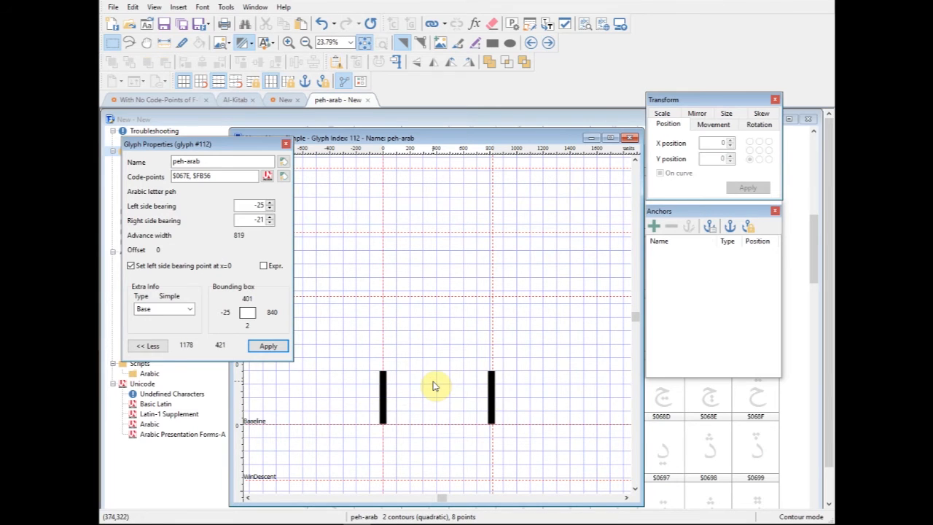
# - Paste a third bar, rotate it to horizontal and move it between the two uprights to about X 231, Y -5
pyautogui.hotkey('ctrl', 'v')
pyautogui.moveTo(491, 387); pyautogui.dragTo(423, 423)
pyautogui.click(451, 64)
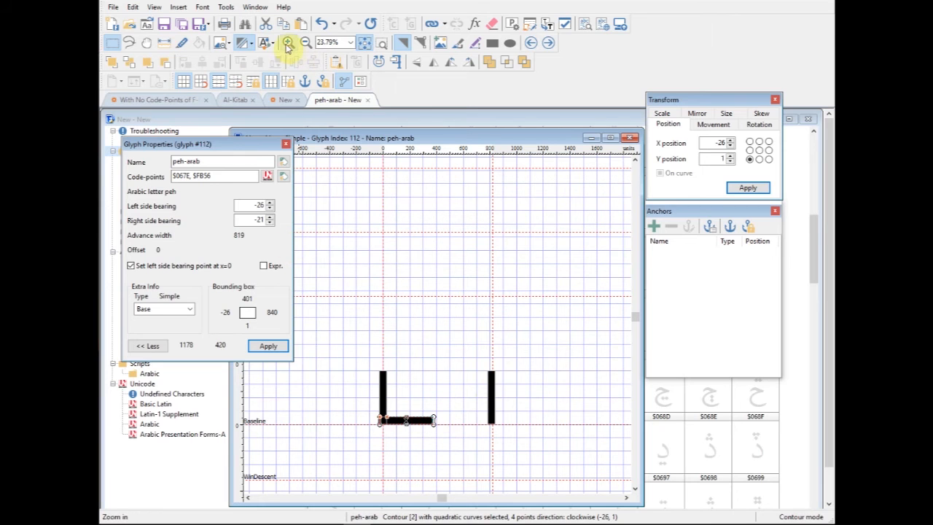
pyautogui.click(523, 450)
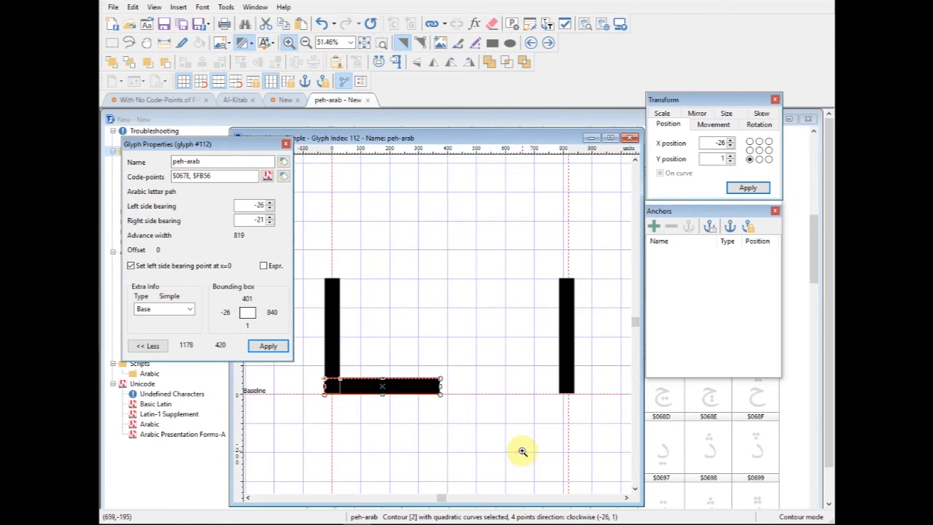
pyautogui.click(109, 42)
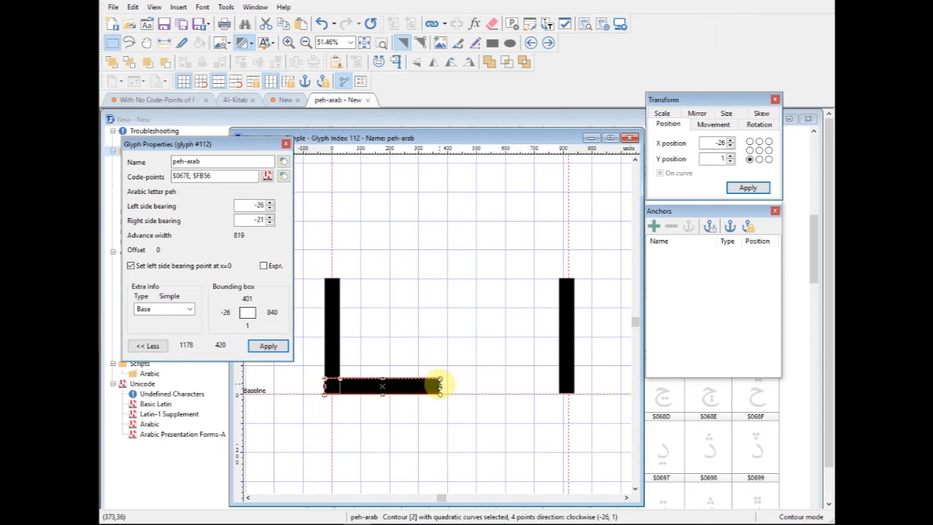
pyautogui.moveTo(439, 382); pyautogui.dragTo(517, 394)
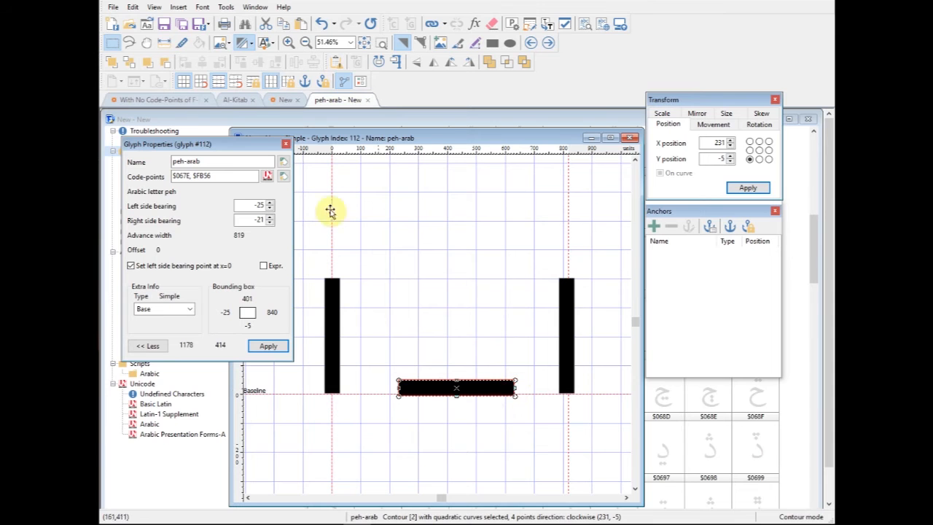
# - Stretch the horizontal bar to the outer edges of both uprights, about X -27 to 840, and align its bottom edge with theirs
pyautogui.click(286, 42)
pyautogui.moveTo(386, 349); pyautogui.dragTo(593, 447)
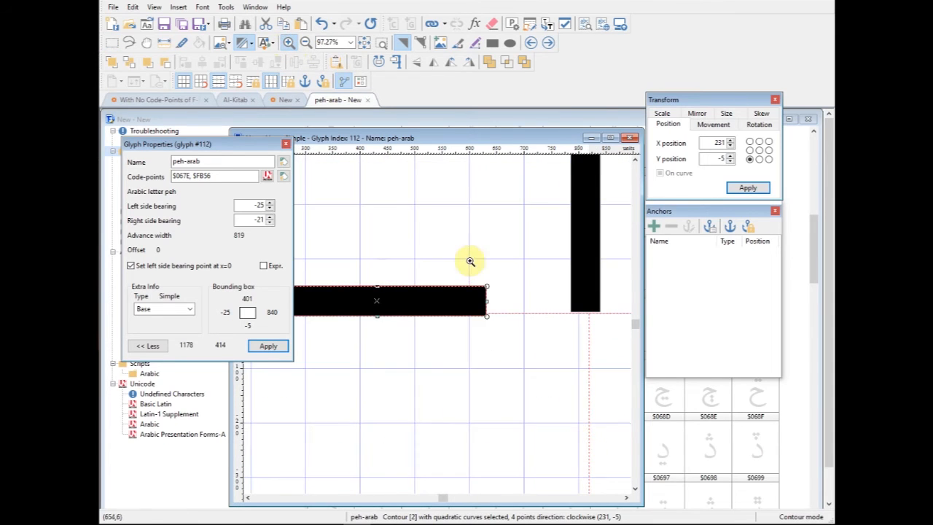
pyautogui.click(112, 42)
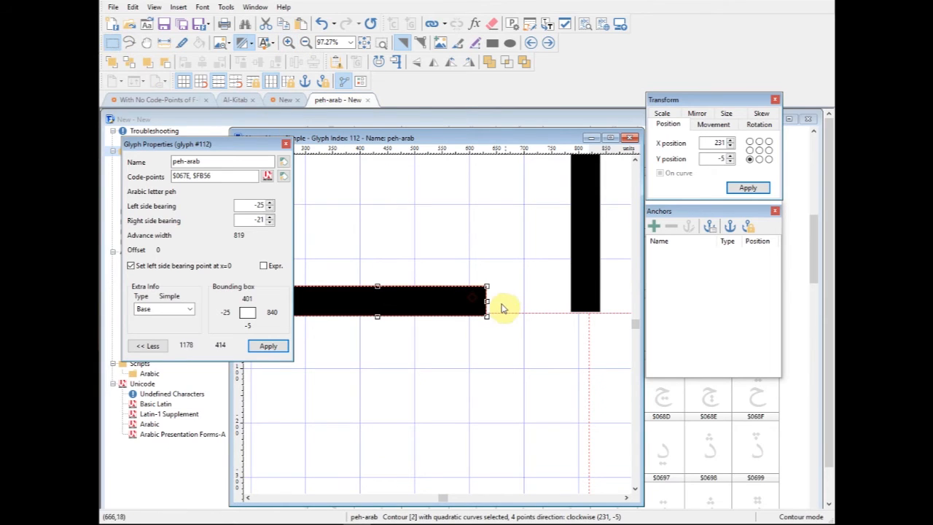
pyautogui.moveTo(486, 300); pyautogui.dragTo(599, 298)
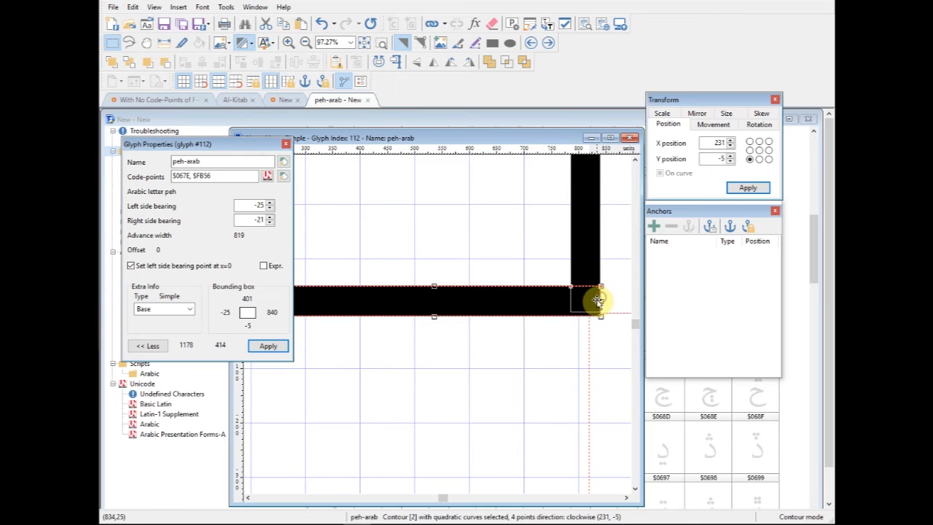
pyautogui.moveTo(533, 301); pyautogui.dragTo(531, 298)
pyautogui.press('space')
pyautogui.moveTo(385, 355); pyautogui.dragTo(563, 354)
pyautogui.moveTo(444, 299); pyautogui.dragTo(305, 295)
pyautogui.click(416, 379)
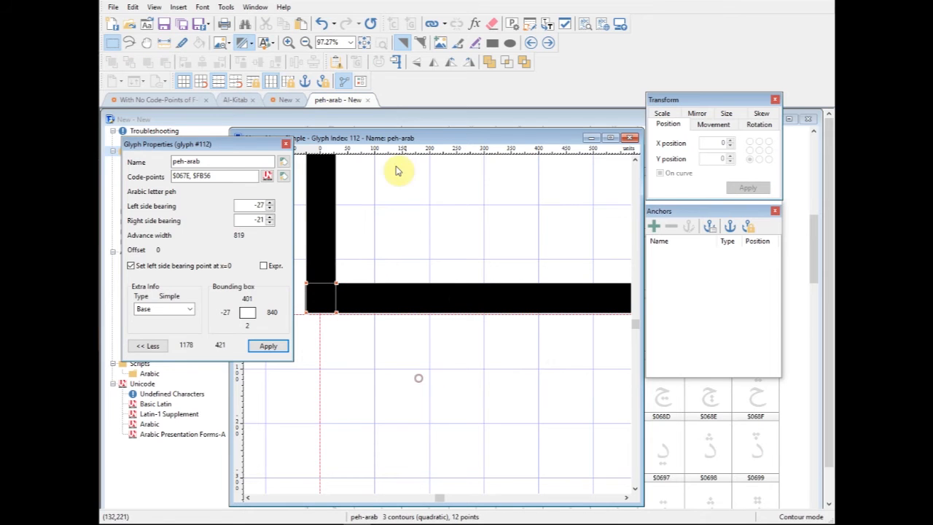
# - Merge the three bars into one contour, close the peh glyph and select it in the glyph overview
pyautogui.click(363, 46)
pyautogui.moveTo(348, 328); pyautogui.dragTo(541, 447)
pyautogui.click(487, 64)
pyautogui.click(550, 338)
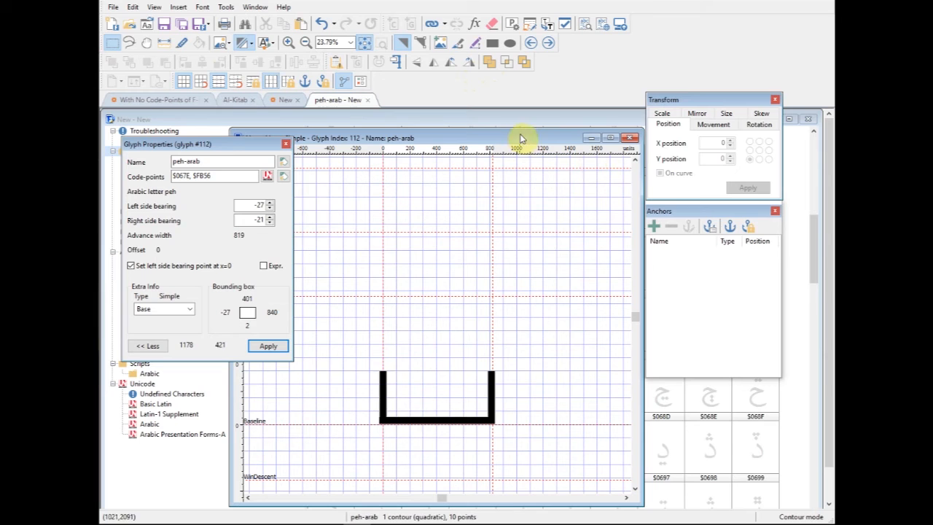
pyautogui.click(631, 138)
pyautogui.click(430, 392)
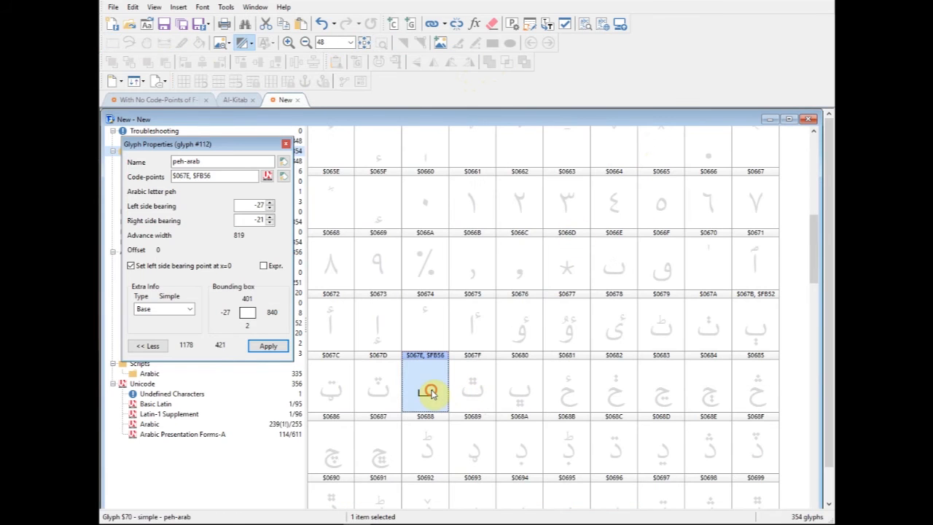
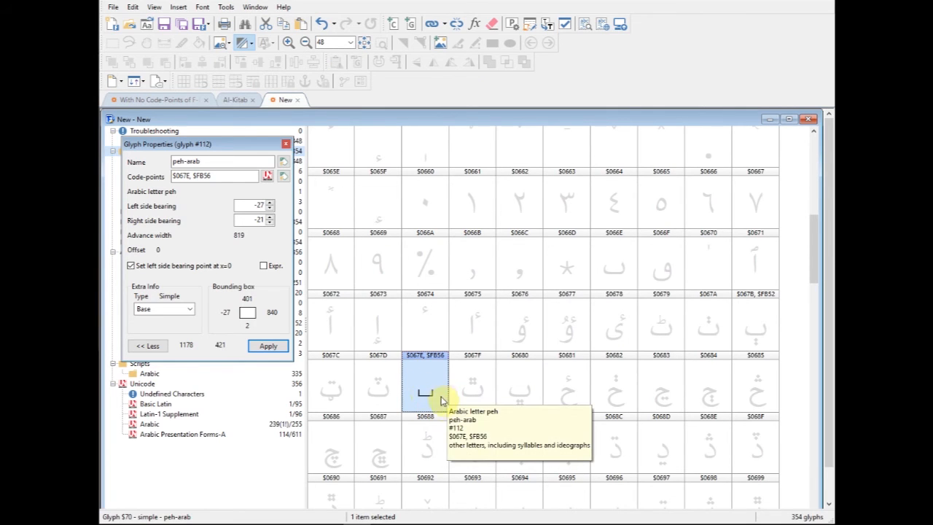
# - Copy the peh glyph's outline into the empty dotless beh glyph ($066E)
pyautogui.doubleClick(615, 271)
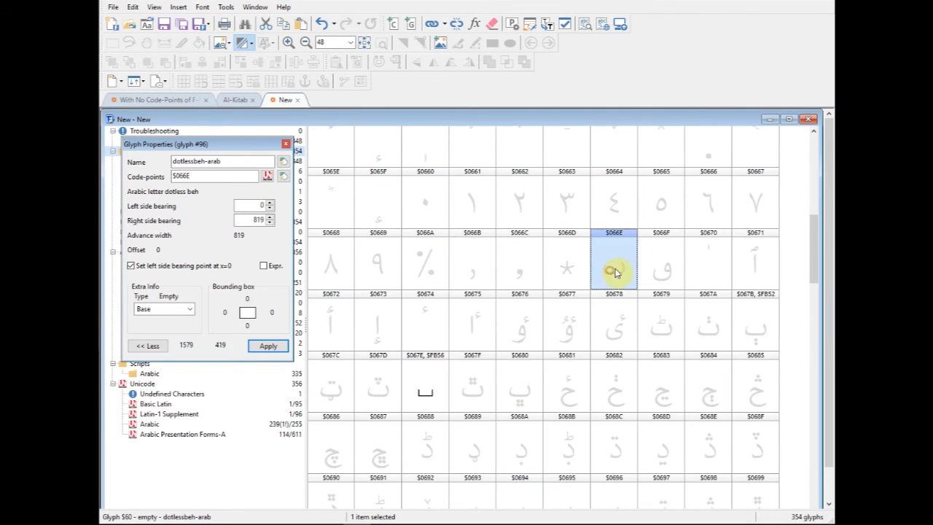
pyautogui.click(528, 150)
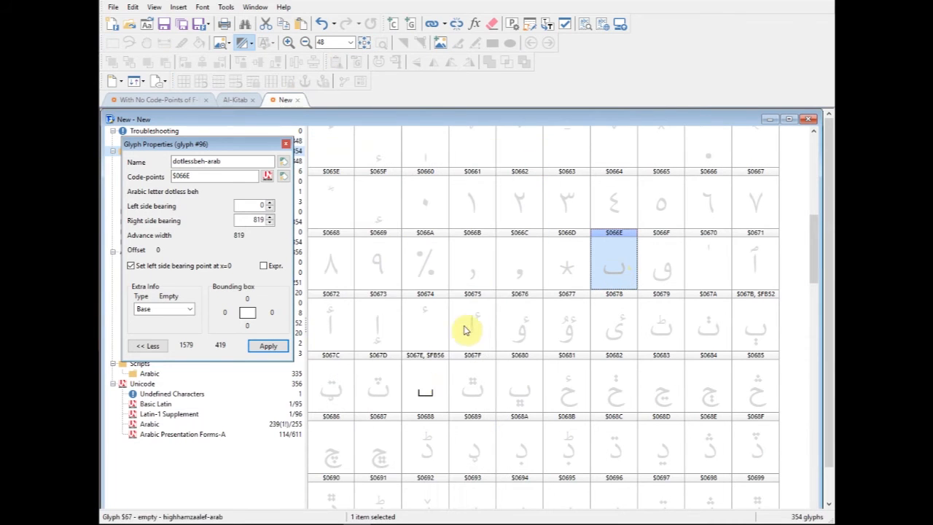
pyautogui.click(425, 397)
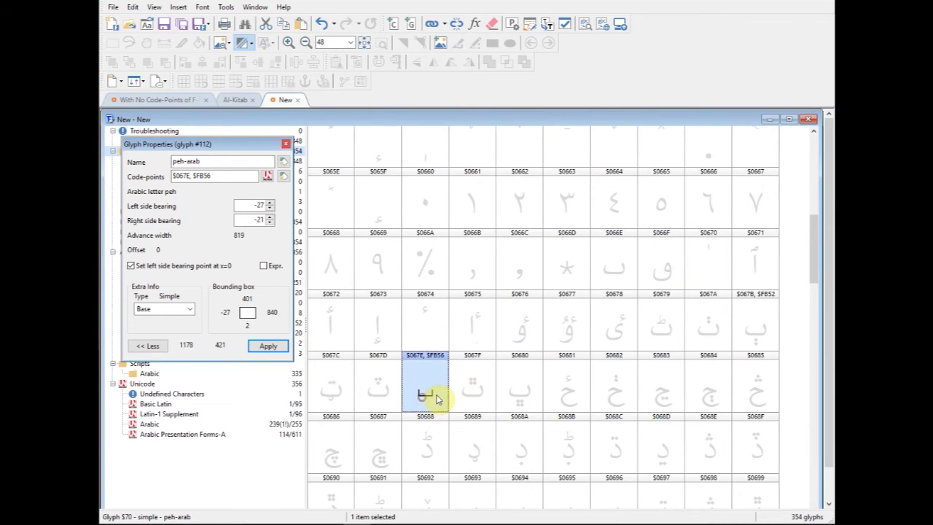
pyautogui.click(619, 259)
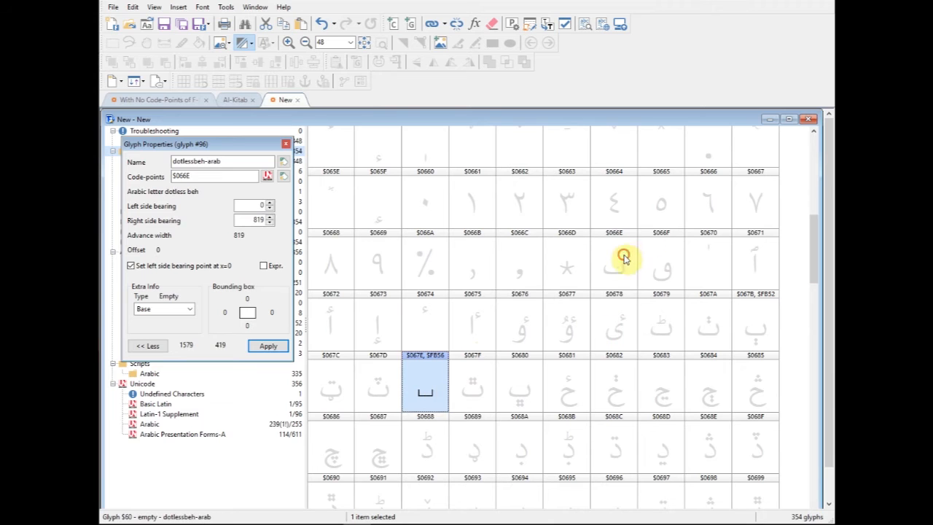
# - Delete the drawn contour from the peh glyph and close its editing window
pyautogui.doubleClick(426, 385)
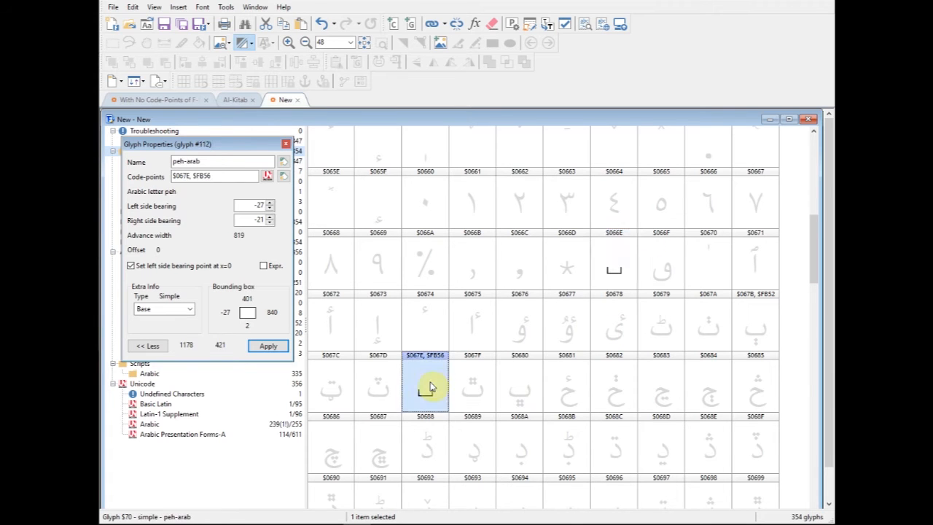
pyautogui.moveTo(281, 377); pyautogui.dragTo(481, 484)
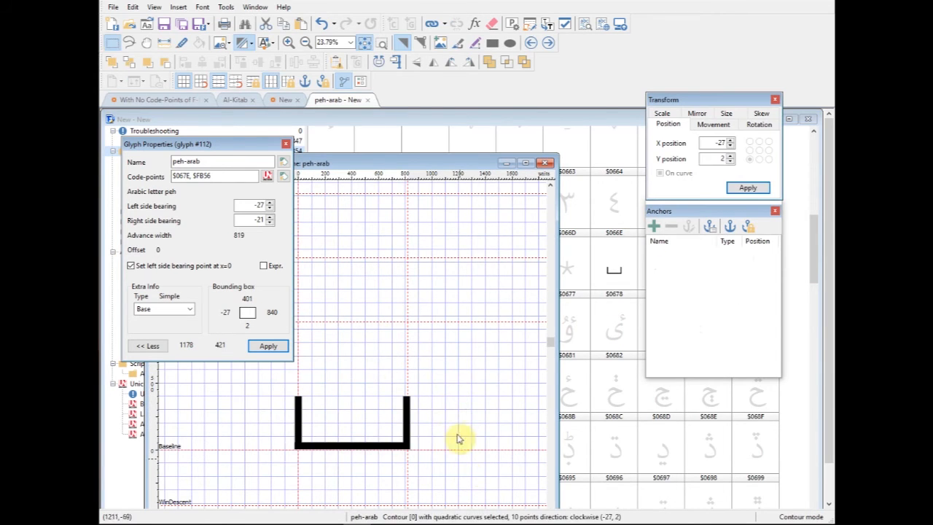
pyautogui.press('Delete')
pyautogui.click(545, 162)
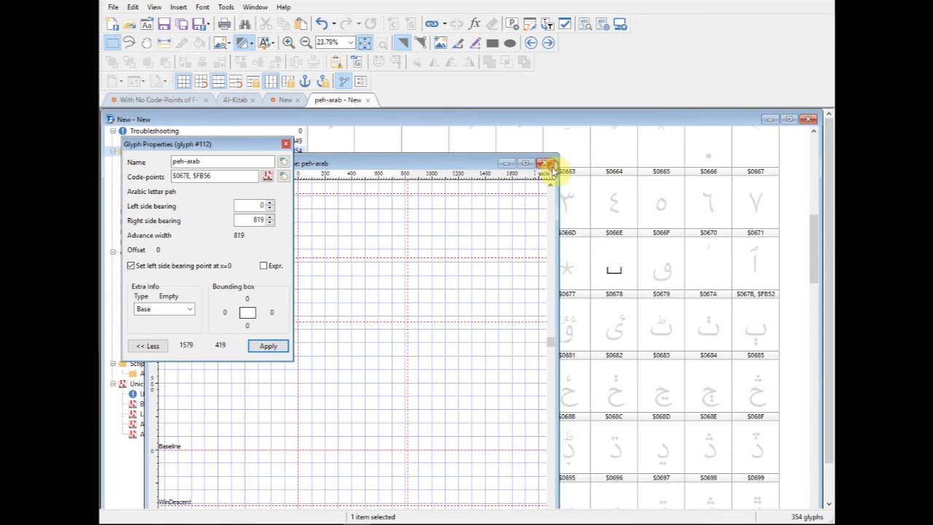
# - Insert dotless beh into the empty peh glyph as a composite member and close the glyph
pyautogui.click(616, 273)
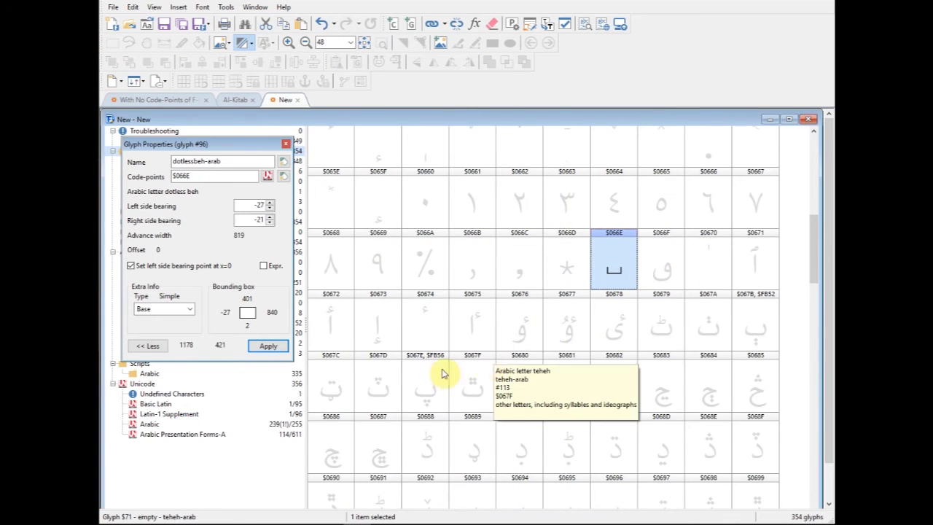
pyautogui.click(430, 394)
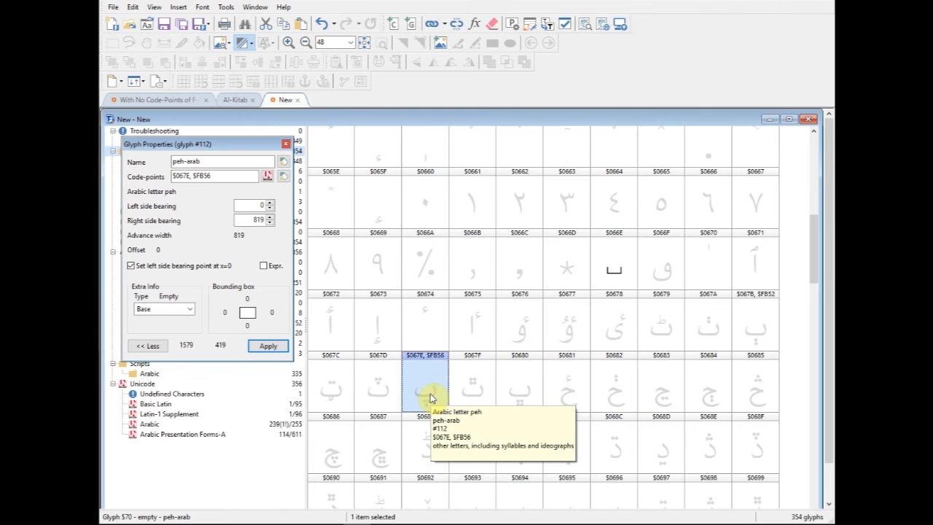
pyautogui.doubleClick(429, 394)
pyautogui.moveTo(419, 175); pyautogui.dragTo(514, 148)
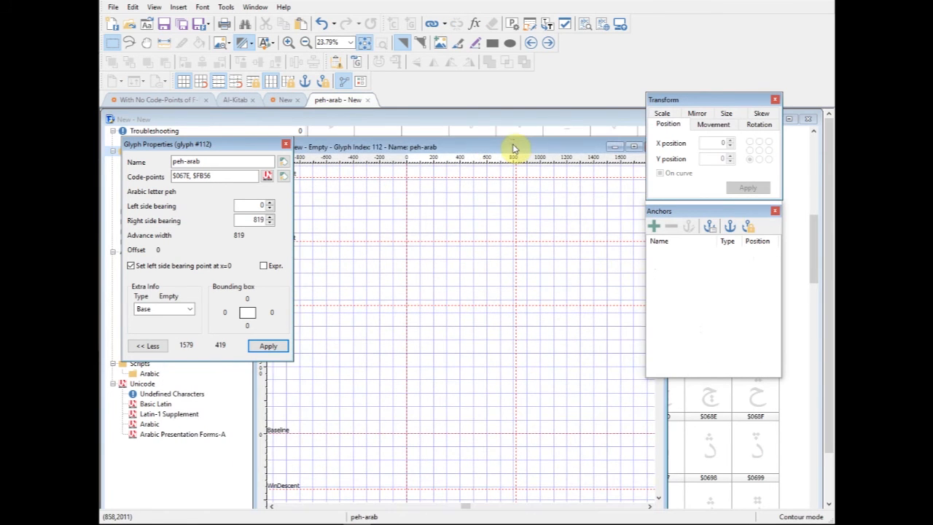
pyautogui.click(357, 62)
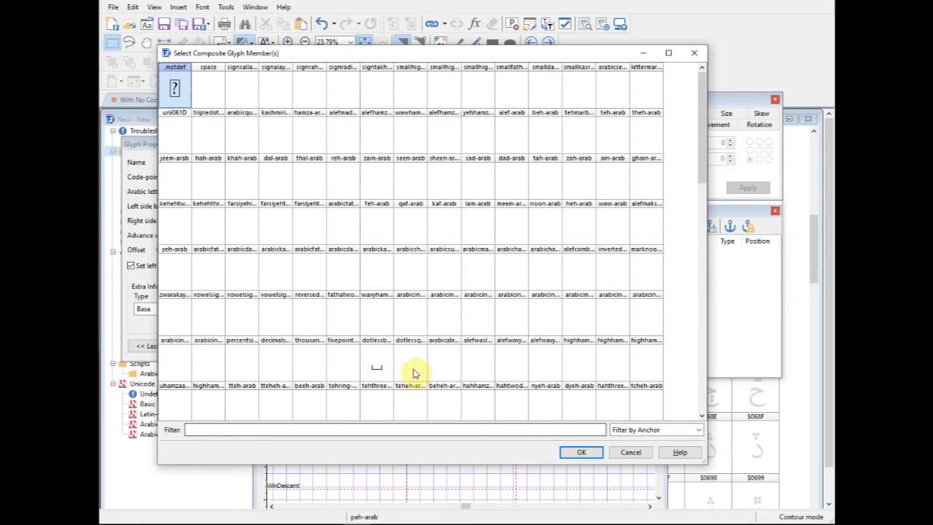
pyautogui.click(388, 374)
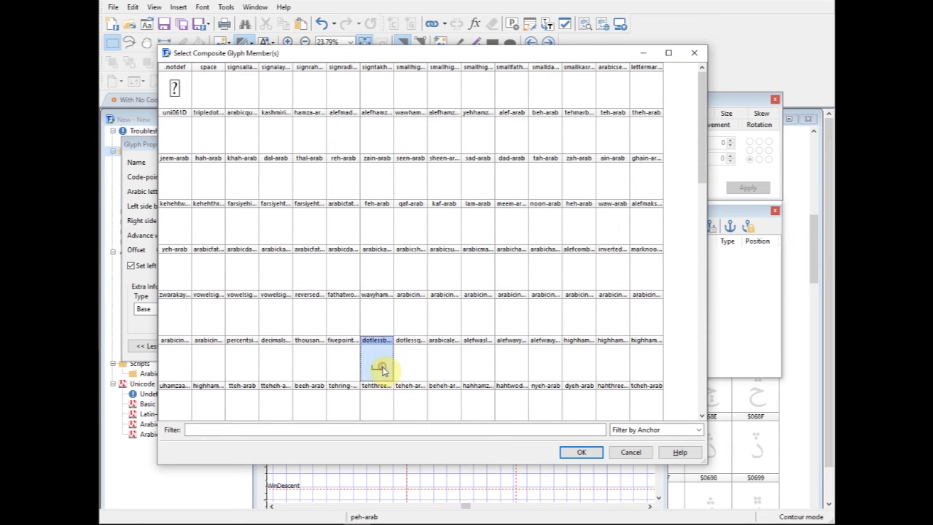
pyautogui.click(581, 452)
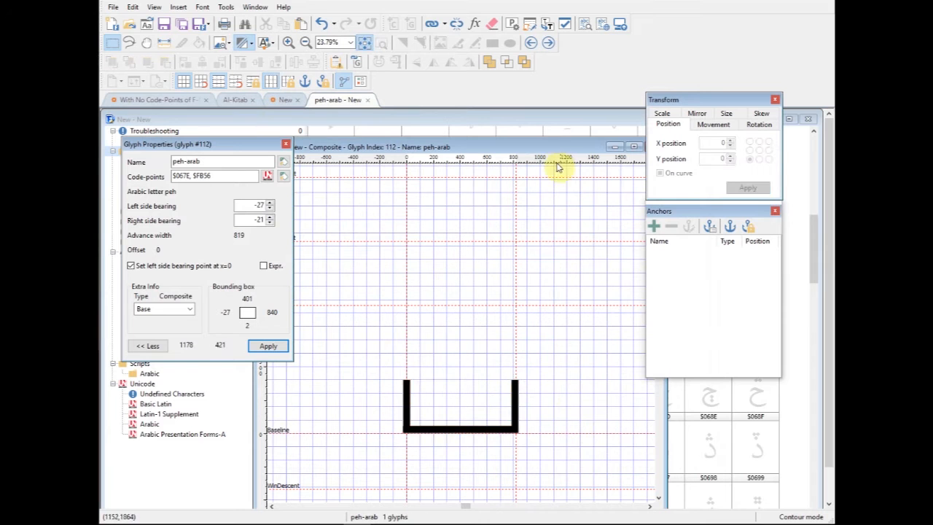
pyautogui.click(607, 148)
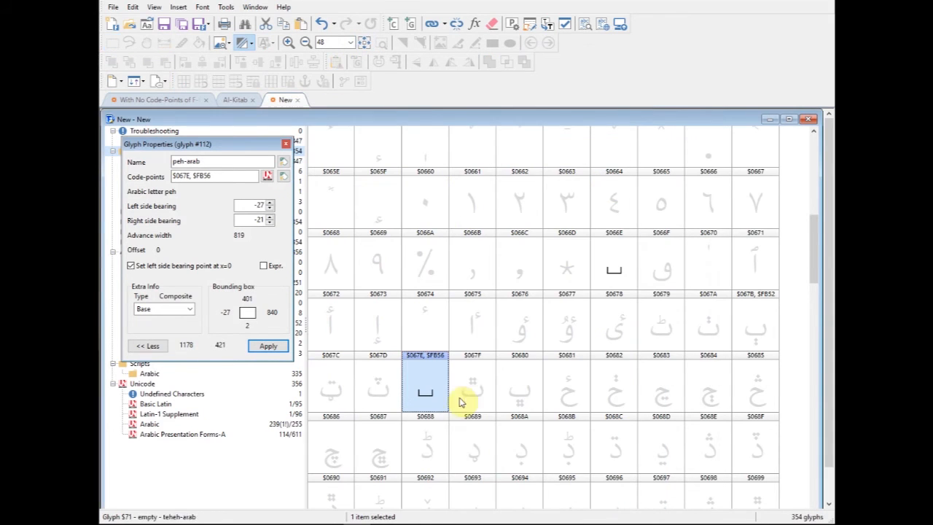
pyautogui.click(609, 269)
pyautogui.click(399, 417)
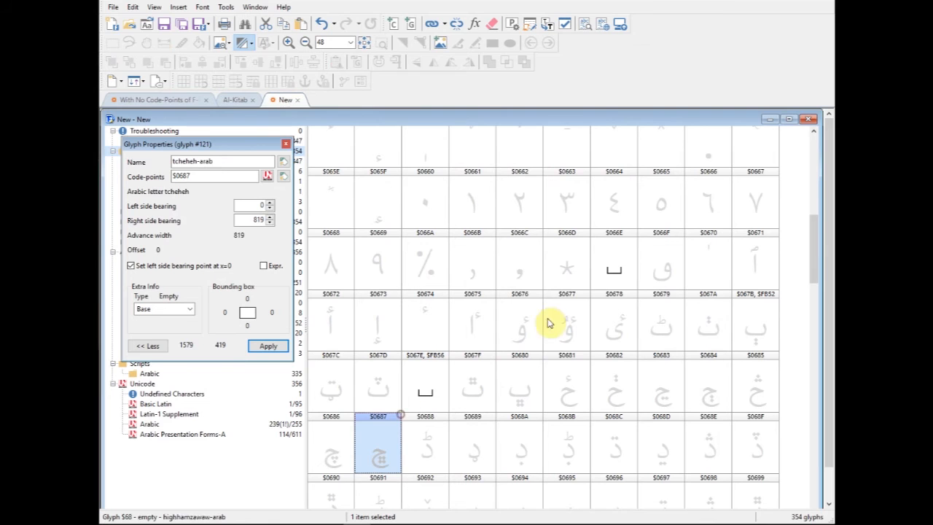
pyautogui.click(609, 264)
pyautogui.click(419, 391)
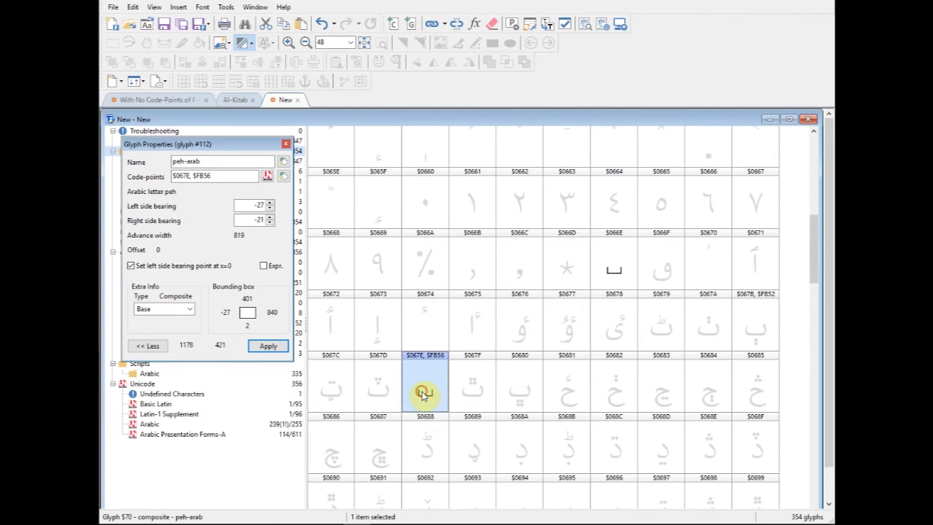
# - Open dotless beh for editing, hide the Anchors and Transform tools, and narrow its window so peh is visible in the overview
pyautogui.doubleClick(613, 275)
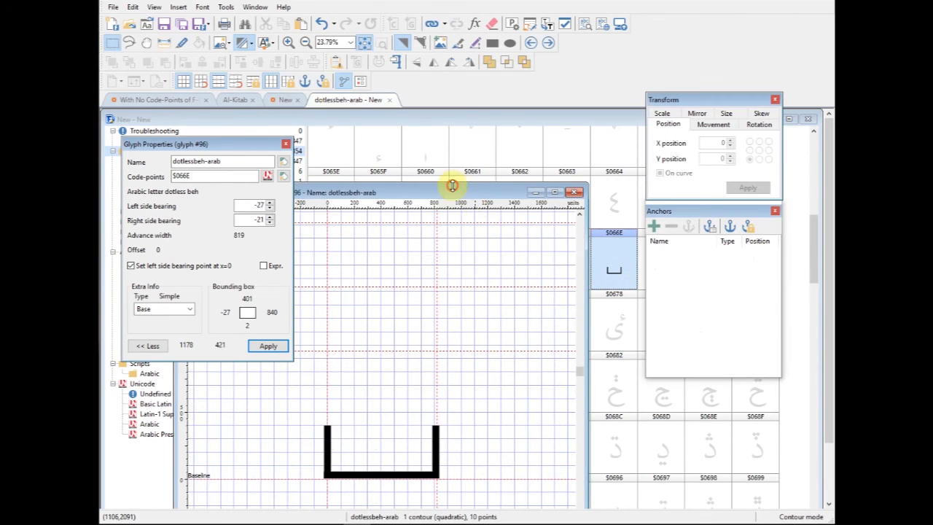
pyautogui.moveTo(471, 183); pyautogui.dragTo(686, 175)
pyautogui.click(773, 212)
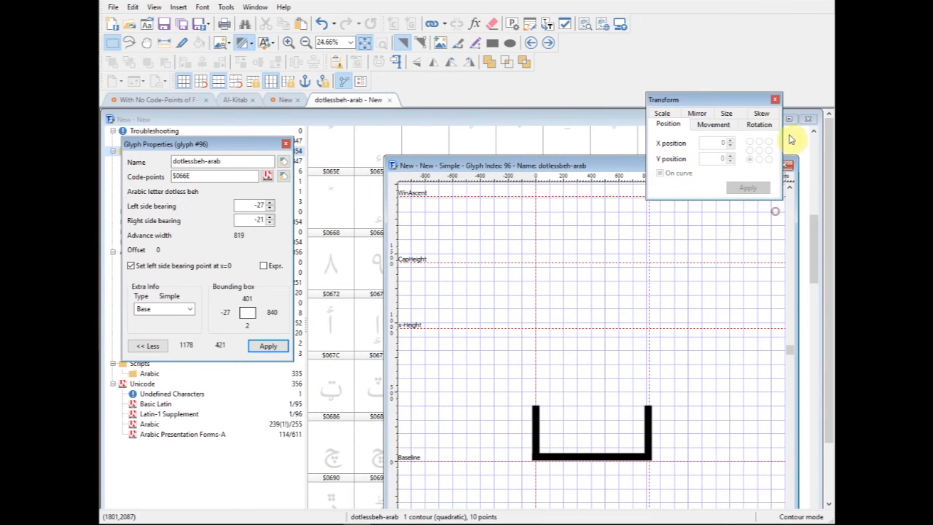
pyautogui.click(774, 99)
pyautogui.moveTo(385, 275); pyautogui.dragTo(514, 269)
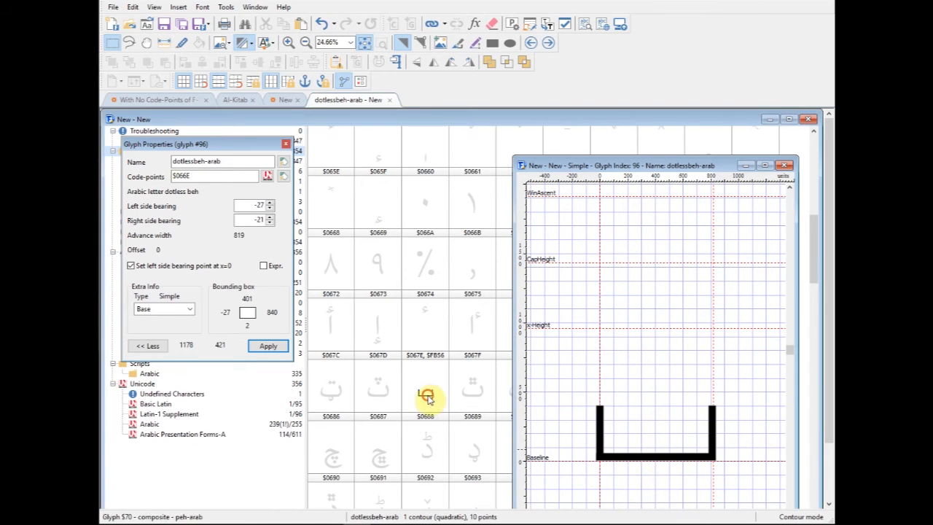
# - Shift the dotless beh contour up to X 14, Y 290, return it to the baseline at about X -14, Y -2, and close the glyph
pyautogui.click(425, 394)
pyautogui.click(612, 276)
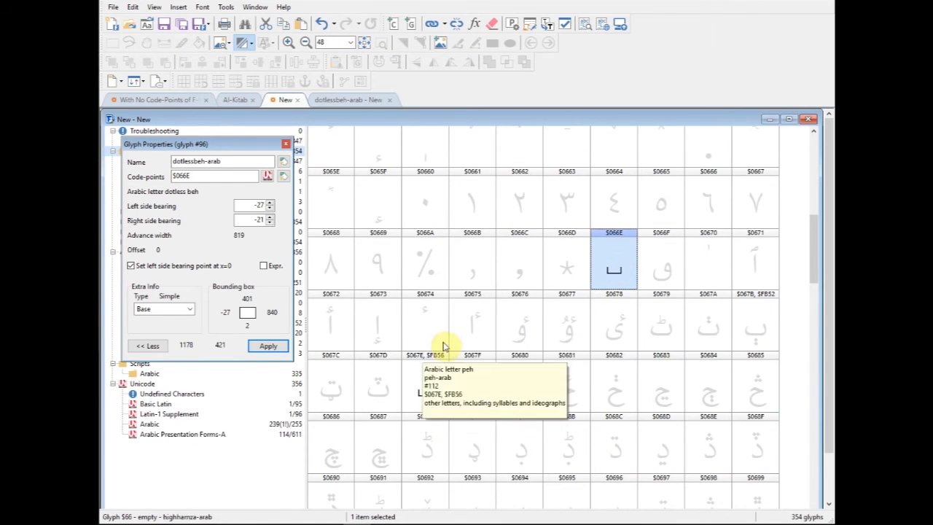
pyautogui.click(430, 393)
pyautogui.click(348, 101)
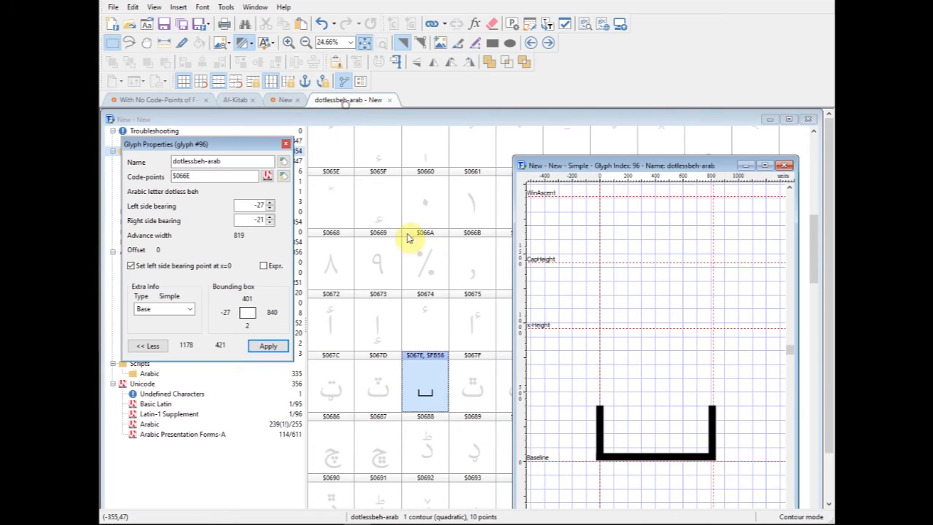
pyautogui.moveTo(636, 455); pyautogui.dragTo(645, 416)
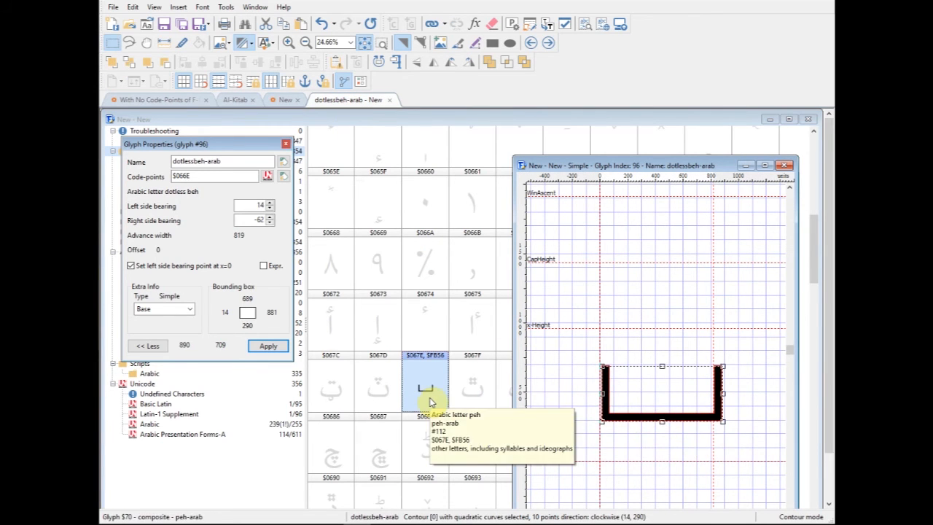
pyautogui.moveTo(665, 419); pyautogui.dragTo(659, 456)
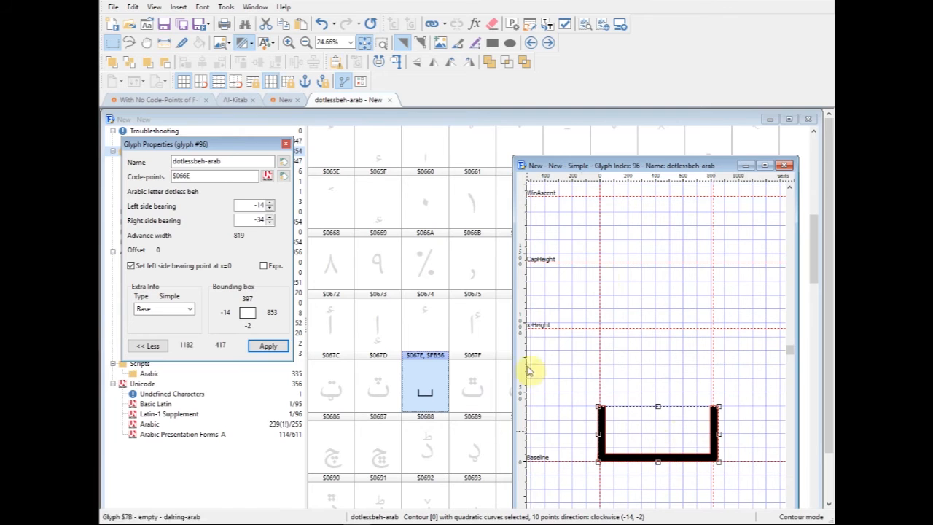
pyautogui.click(783, 168)
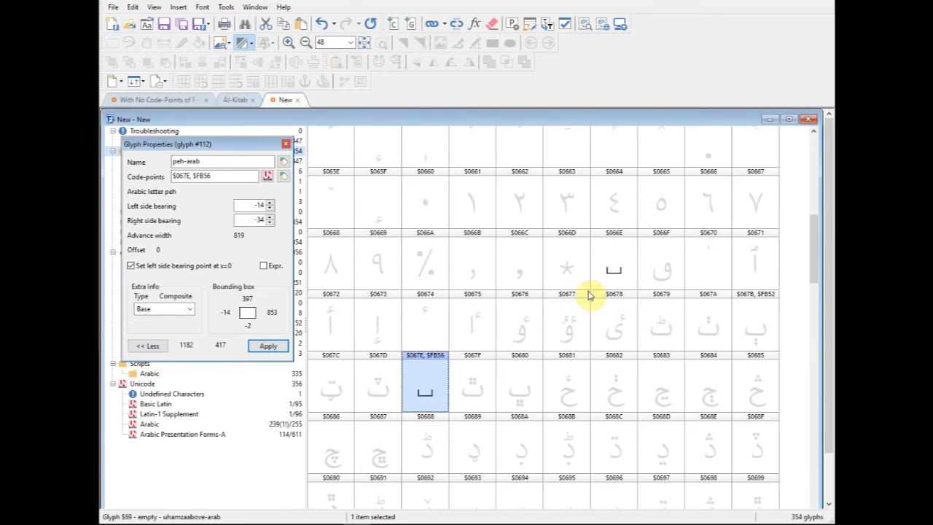
pyautogui.click(608, 272)
pyautogui.click(429, 392)
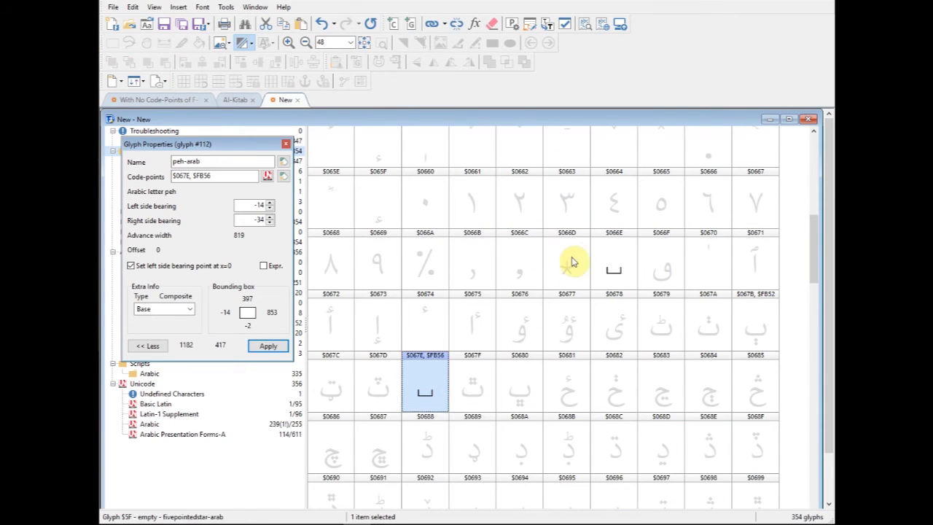
pyautogui.click(614, 273)
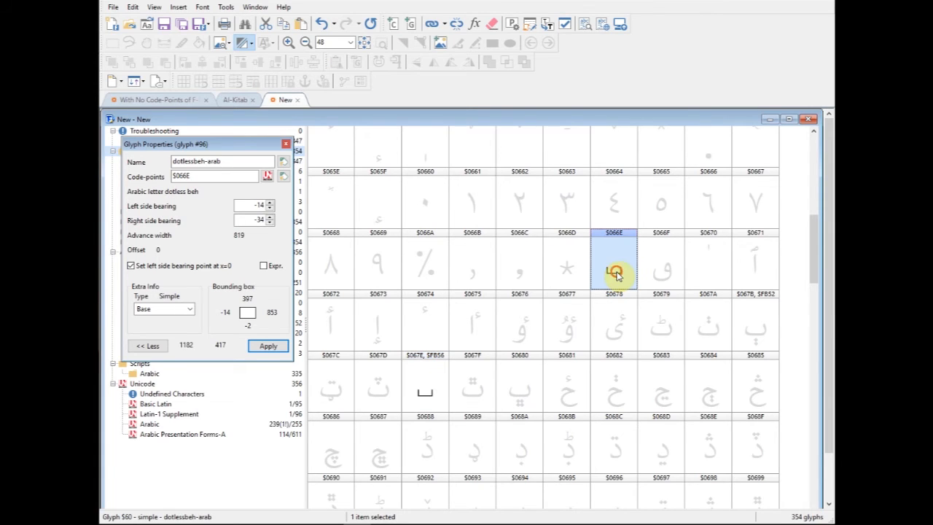
pyautogui.click(612, 267)
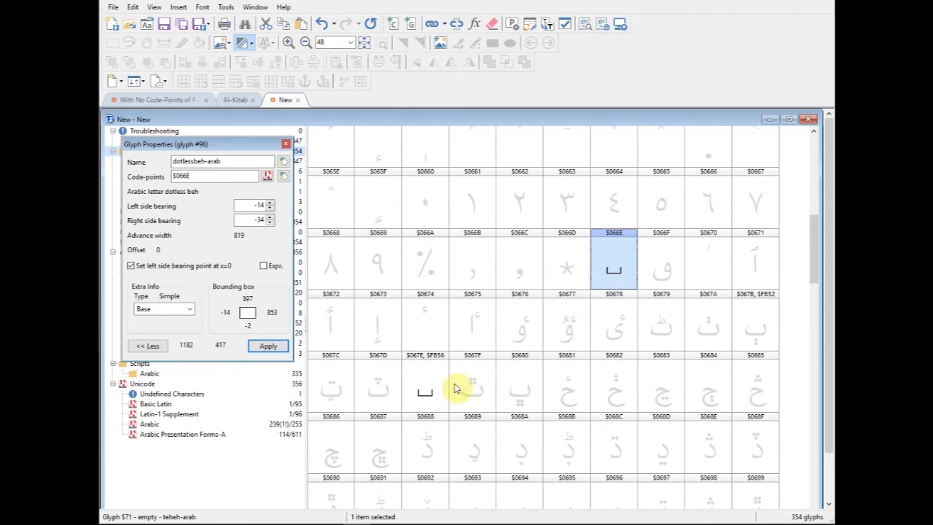
# - Add the three-dots-above symbol to the composite peh glyph, place it over the base shape with its top at about Y 728, and close the glyph
pyautogui.doubleClick(429, 389)
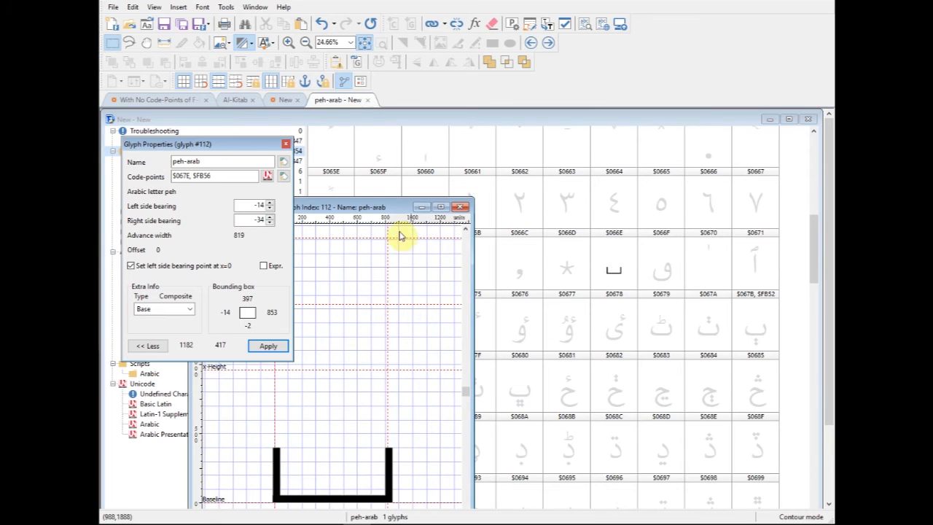
pyautogui.moveTo(416, 207); pyautogui.dragTo(618, 157)
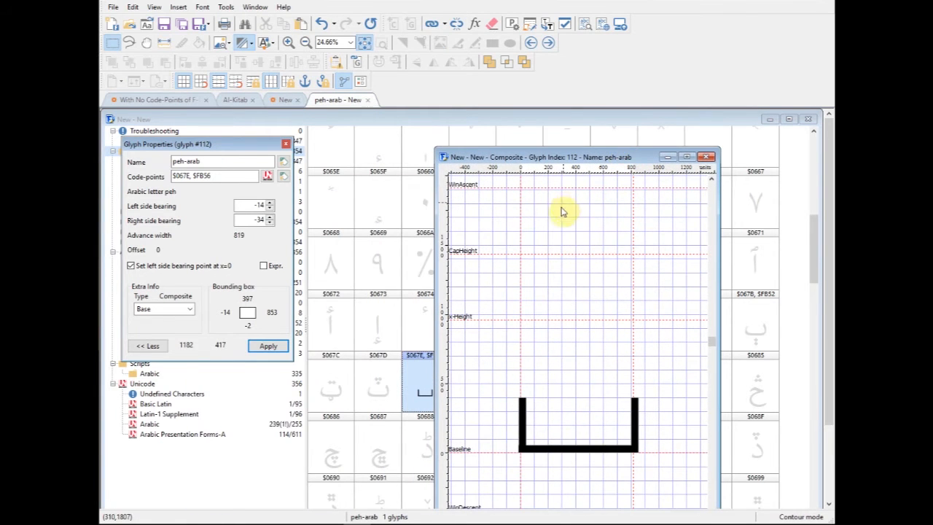
pyautogui.click(621, 447)
pyautogui.click(597, 391)
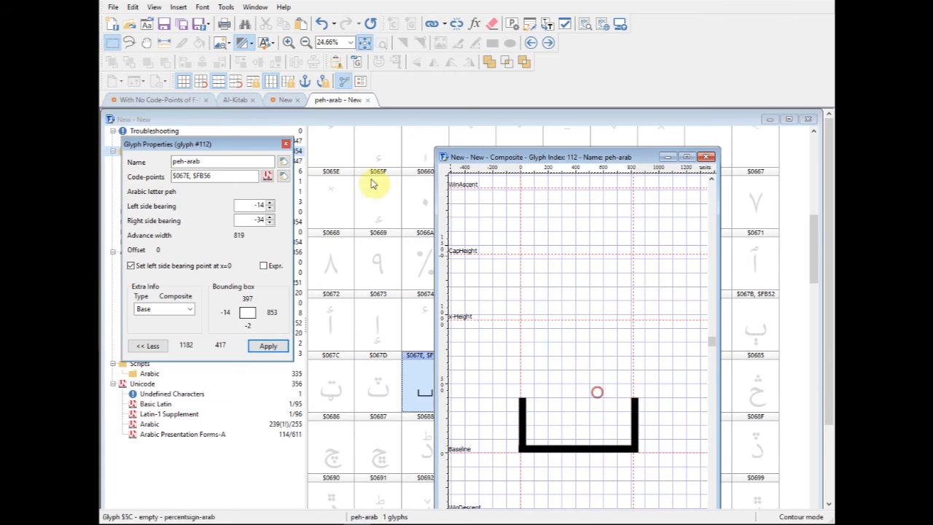
pyautogui.click(360, 66)
pyautogui.moveTo(702, 167); pyautogui.dragTo(704, 388)
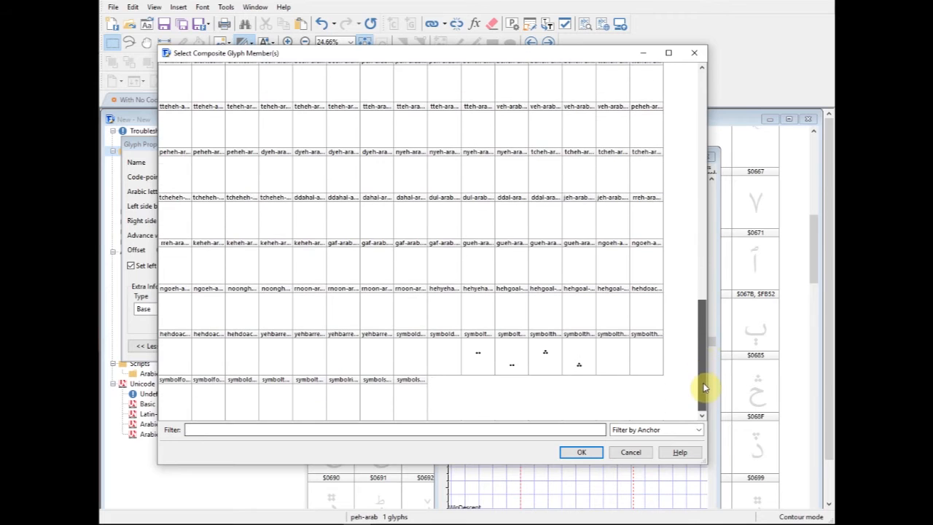
pyautogui.click(544, 355)
pyautogui.click(582, 452)
pyautogui.moveTo(580, 328); pyautogui.dragTo(595, 390)
pyautogui.click(706, 157)
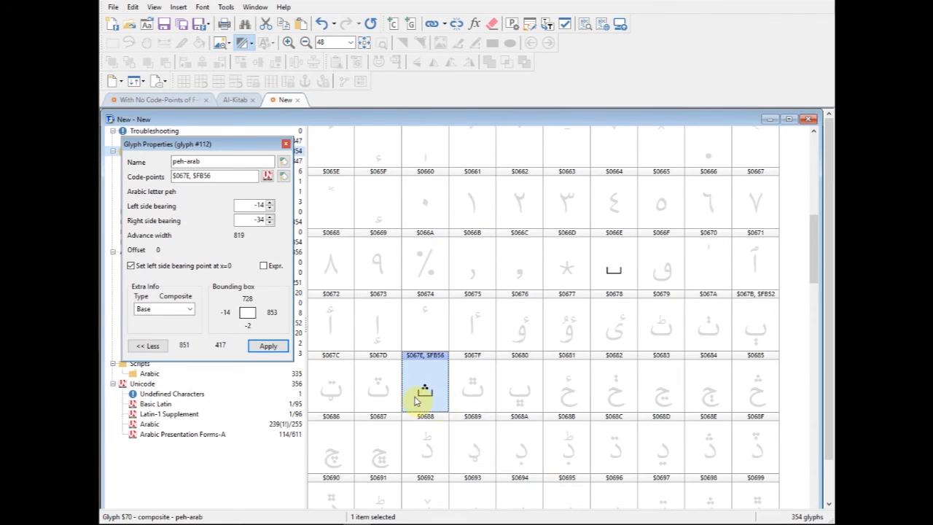
# - Open the empty glyph for teh with three dots above downwards and insert dotless beh as its first composite member
pyautogui.click(376, 399)
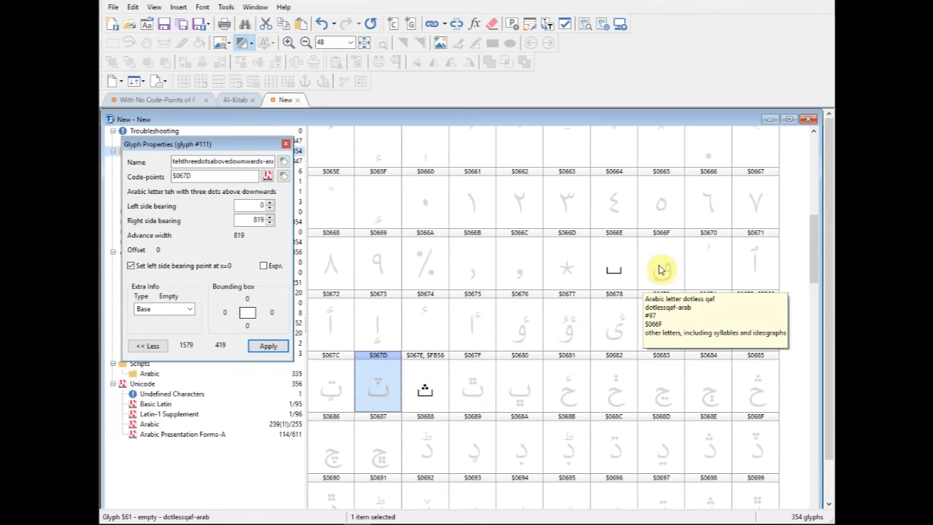
pyautogui.doubleClick(385, 395)
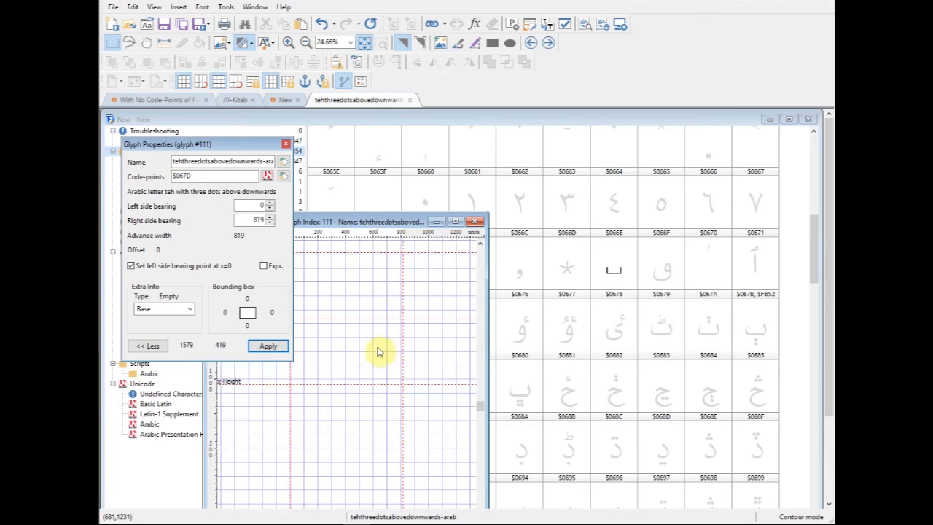
pyautogui.moveTo(386, 222); pyautogui.dragTo(488, 163)
pyautogui.click(360, 66)
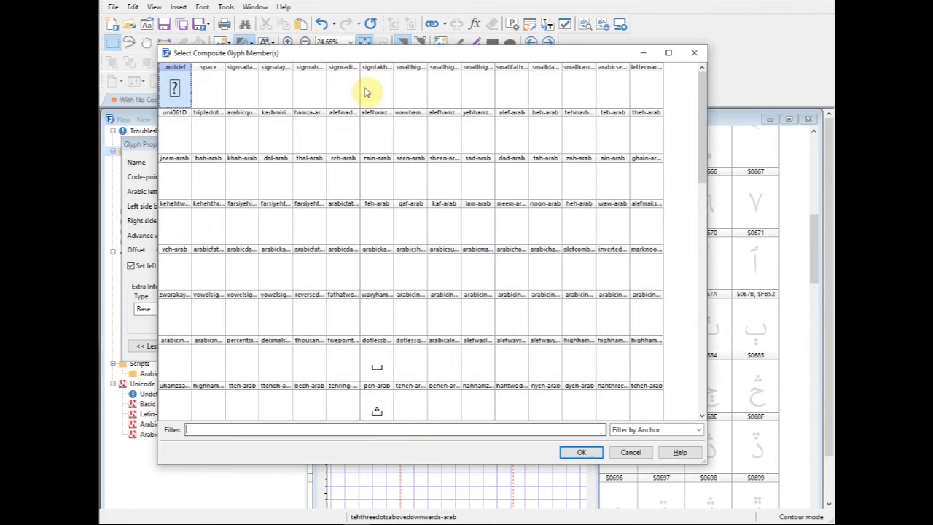
pyautogui.click(377, 364)
pyautogui.click(576, 452)
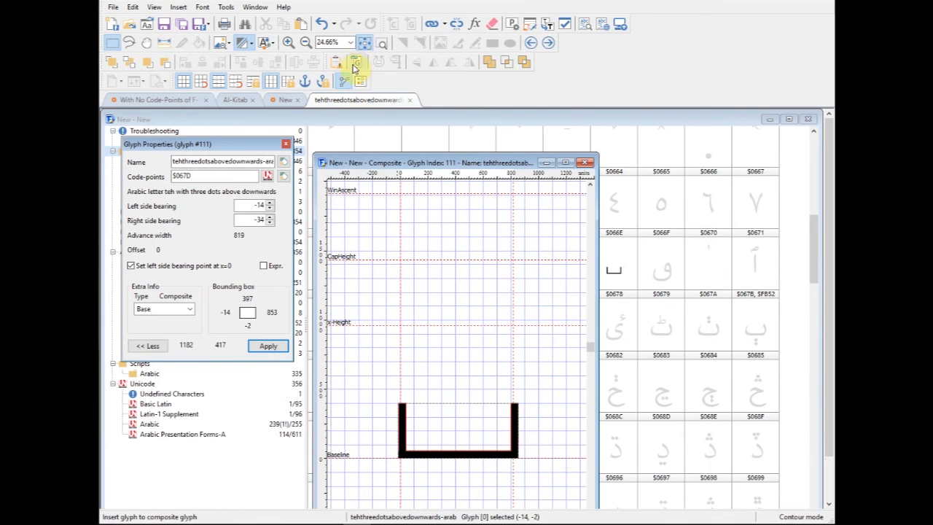
# - Add the three-dots-above symbol as second member, place it over the base at about X 199, Y 481, and close the glyph
pyautogui.click(354, 63)
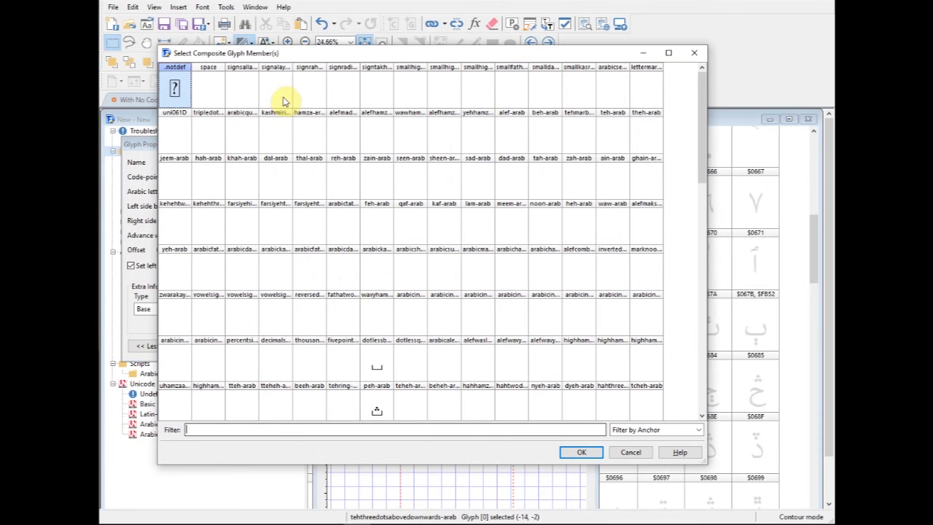
pyautogui.click(702, 321)
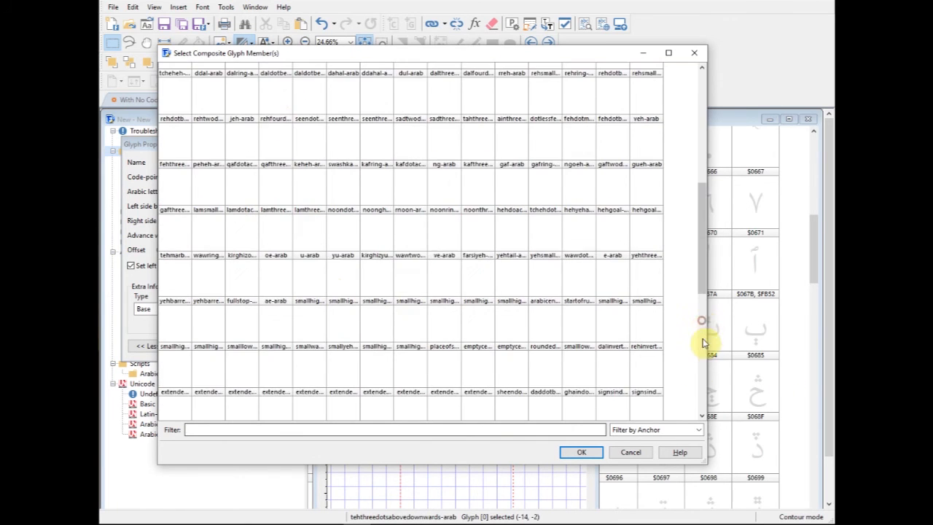
pyautogui.click(702, 341)
pyautogui.click(701, 415)
pyautogui.click(546, 355)
pyautogui.click(586, 453)
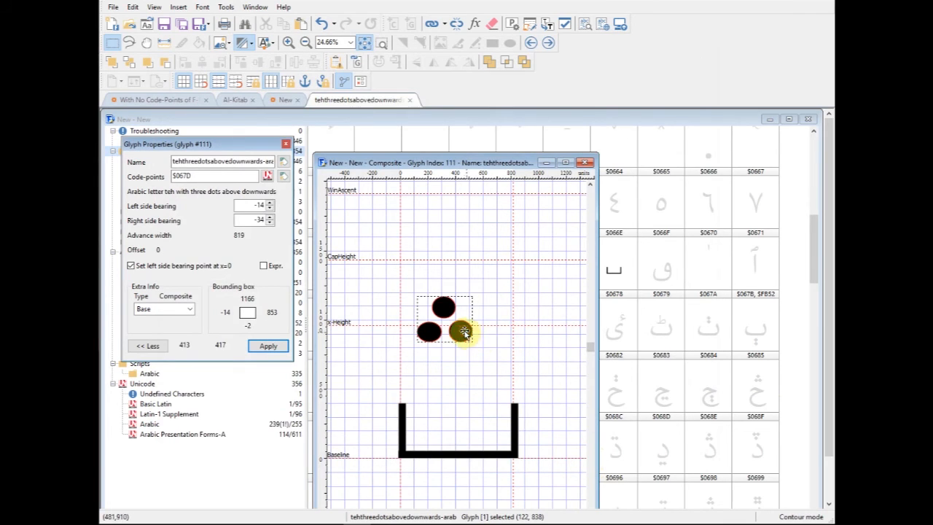
pyautogui.moveTo(462, 332); pyautogui.dragTo(471, 381)
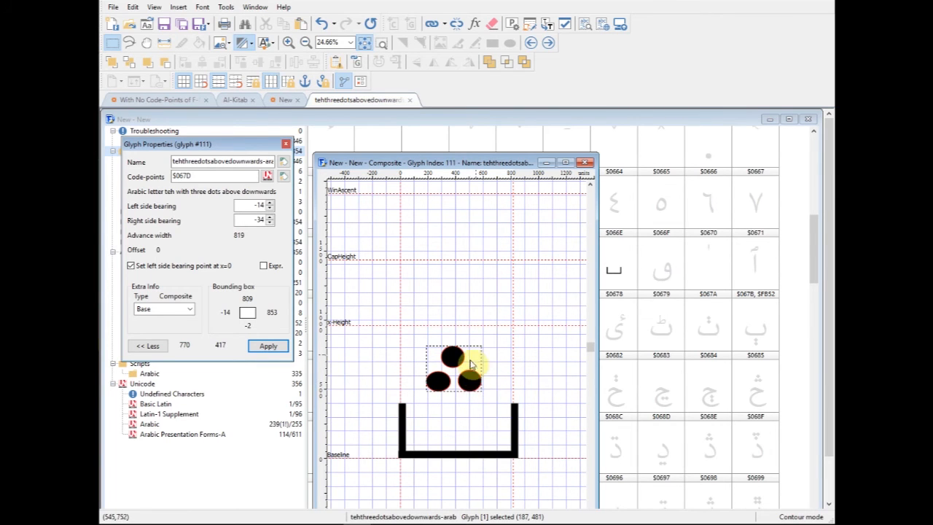
pyautogui.click(516, 421)
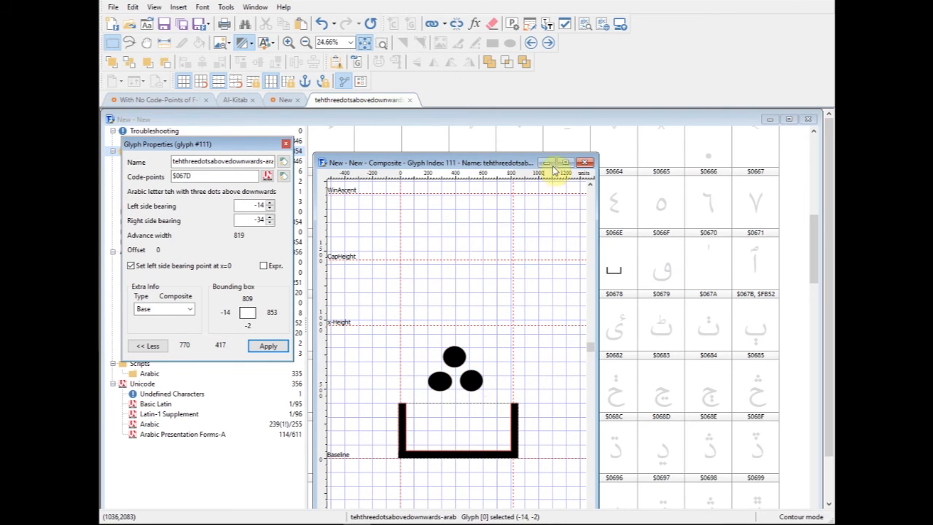
pyautogui.click(585, 162)
# - Try to rotate the contour of dotless beh in its own glyph window, undo the change, and close the glyph
pyautogui.doubleClick(614, 274)
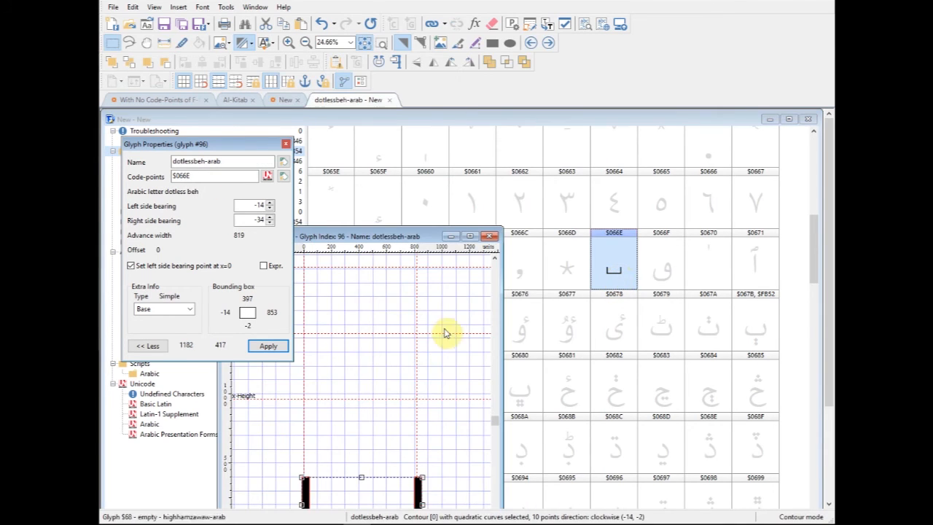
pyautogui.moveTo(427, 235); pyautogui.dragTo(661, 166)
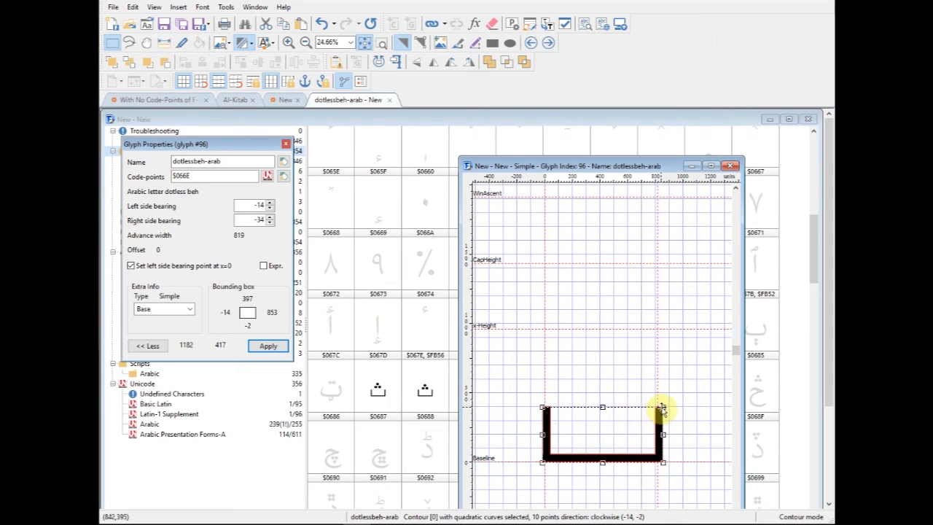
pyautogui.moveTo(662, 410)
pyautogui.mouseDown()
pyautogui.moveTo(658, 396)
pyautogui.moveTo(666, 410)
pyautogui.moveTo(663, 401)
pyautogui.moveTo(675, 400)
pyautogui.mouseUp()
pyautogui.hotkey('ctrl', 'z')
pyautogui.hotkey('ctrl', 'z')
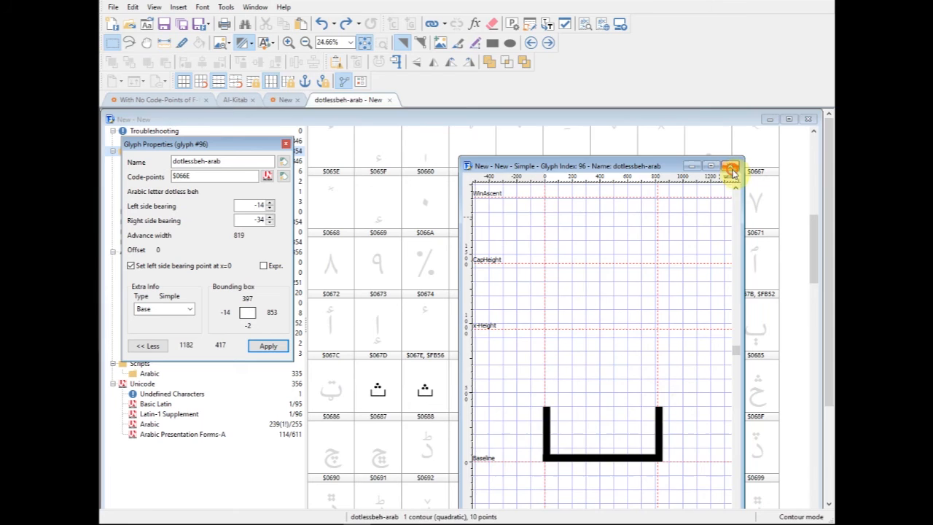
pyautogui.click(732, 169)
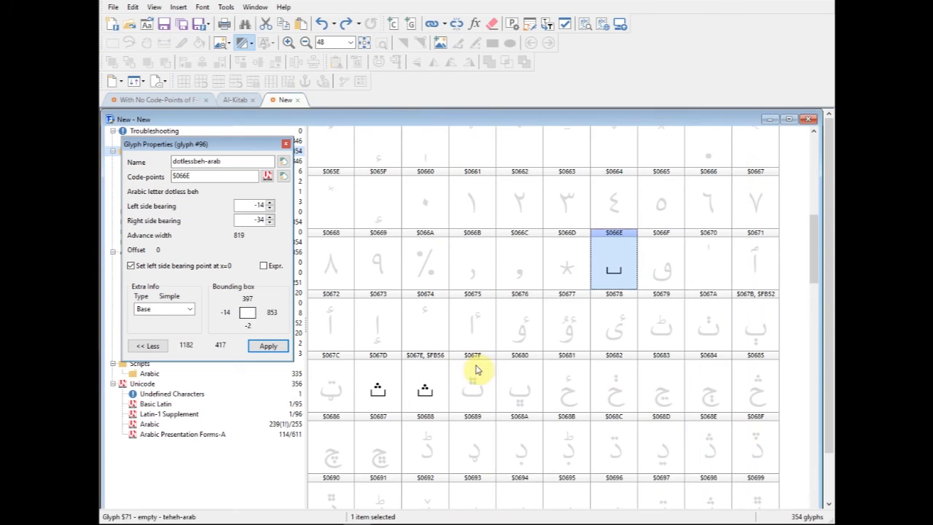
# - Reopen the composite glyph for teh with three dots above downwards and open the member properties of its three-dots symbol
pyautogui.doubleClick(382, 389)
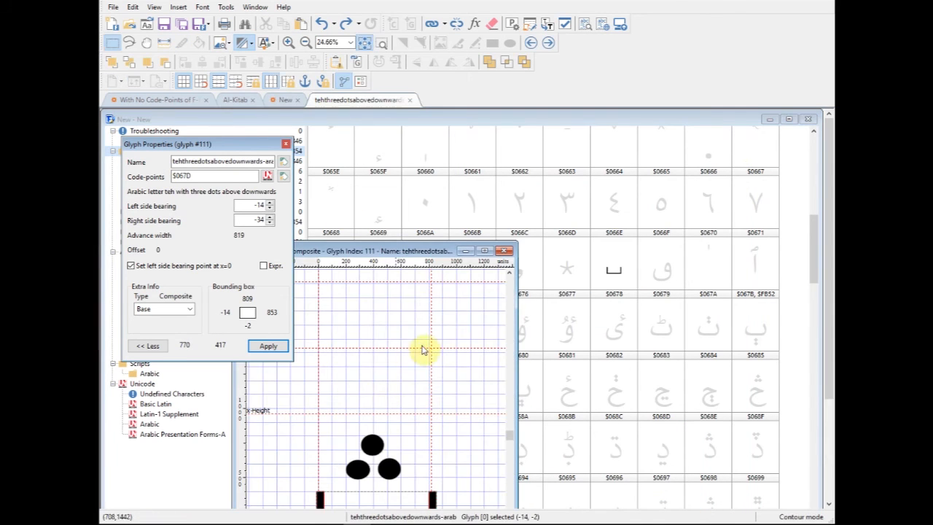
pyautogui.moveTo(418, 251); pyautogui.dragTo(536, 191)
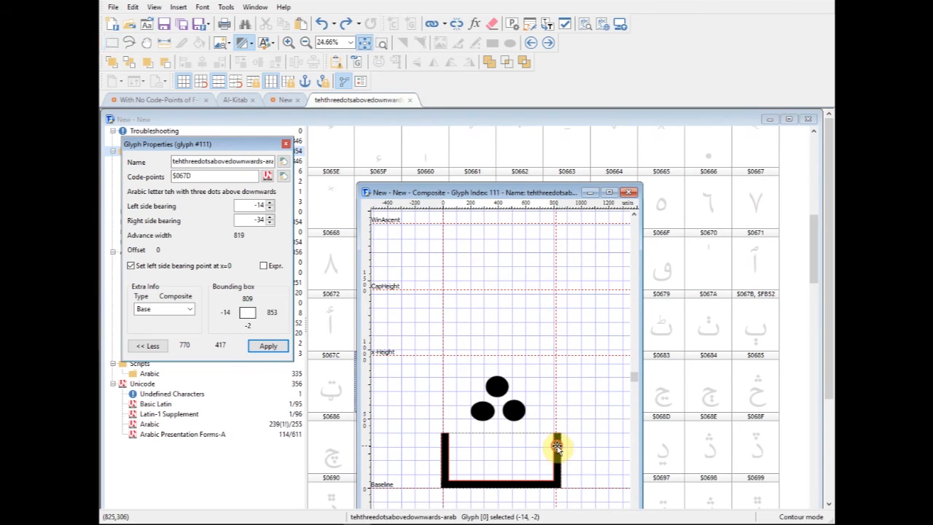
pyautogui.click(512, 410)
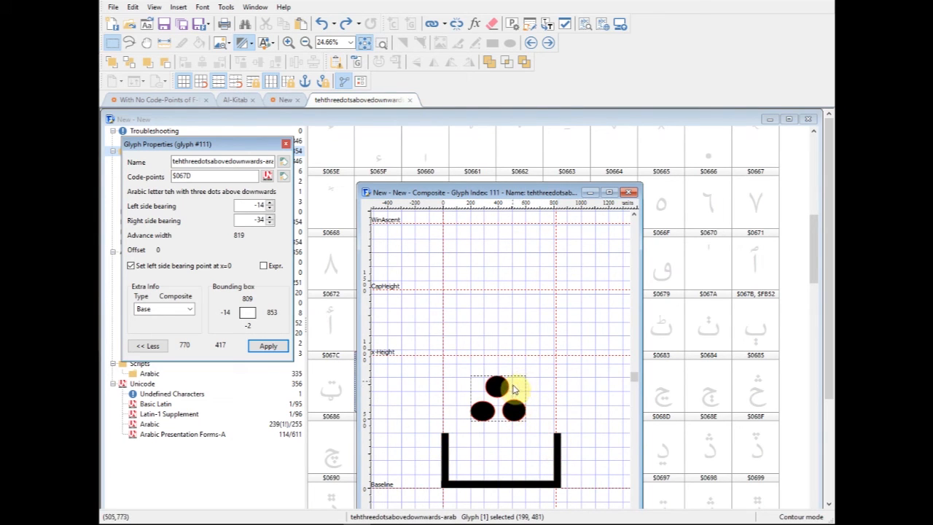
pyautogui.moveTo(566, 191); pyautogui.dragTo(592, 134)
pyautogui.rightClick(537, 354)
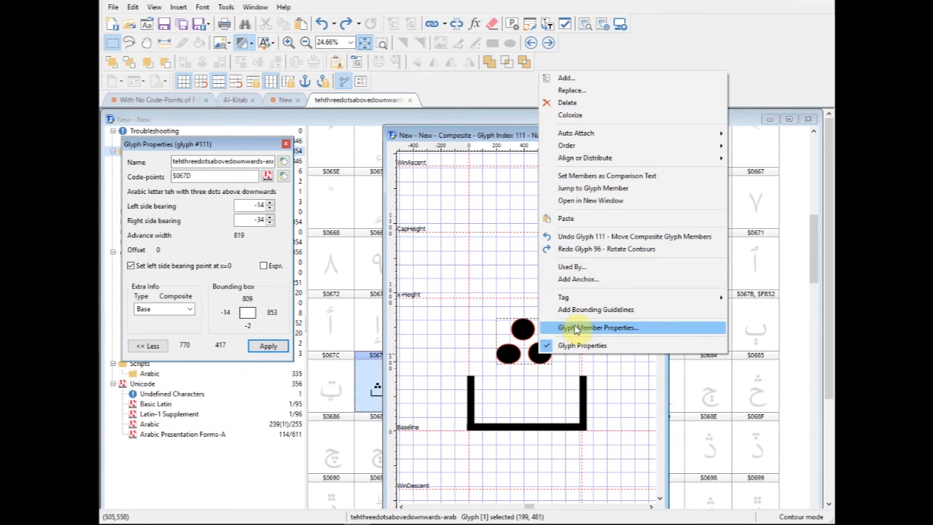
pyautogui.click(625, 387)
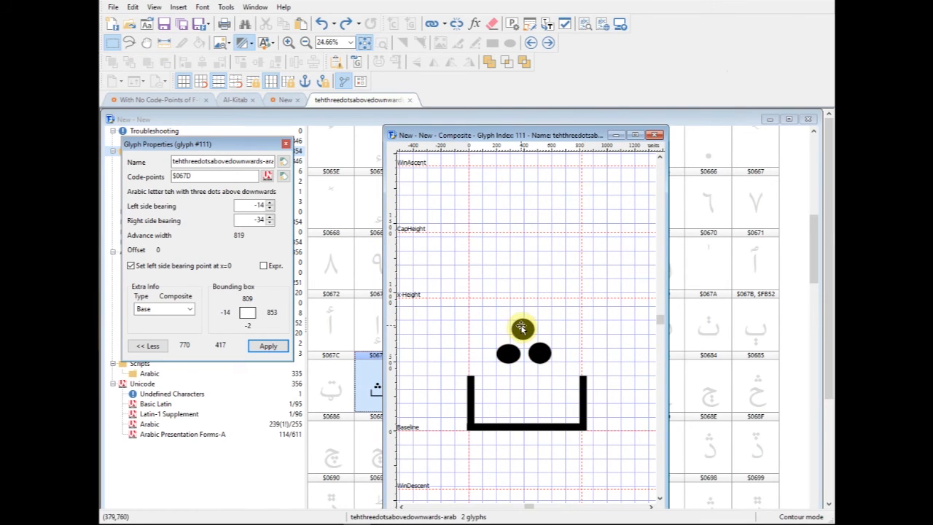
pyautogui.click(522, 328)
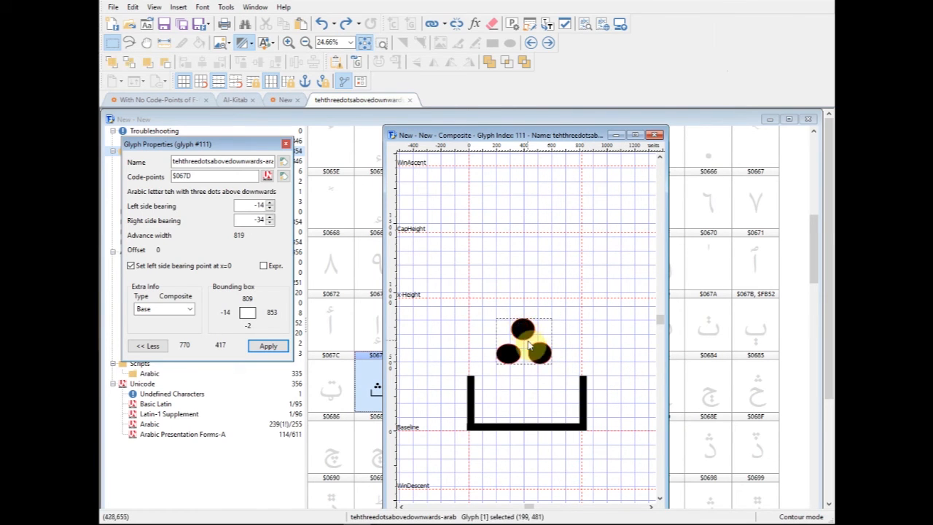
pyautogui.rightClick(526, 328)
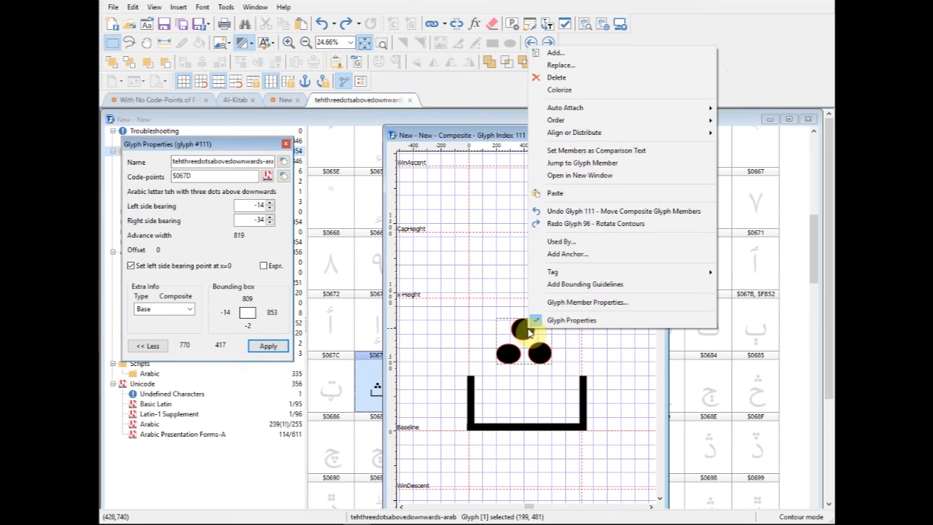
pyautogui.click(585, 303)
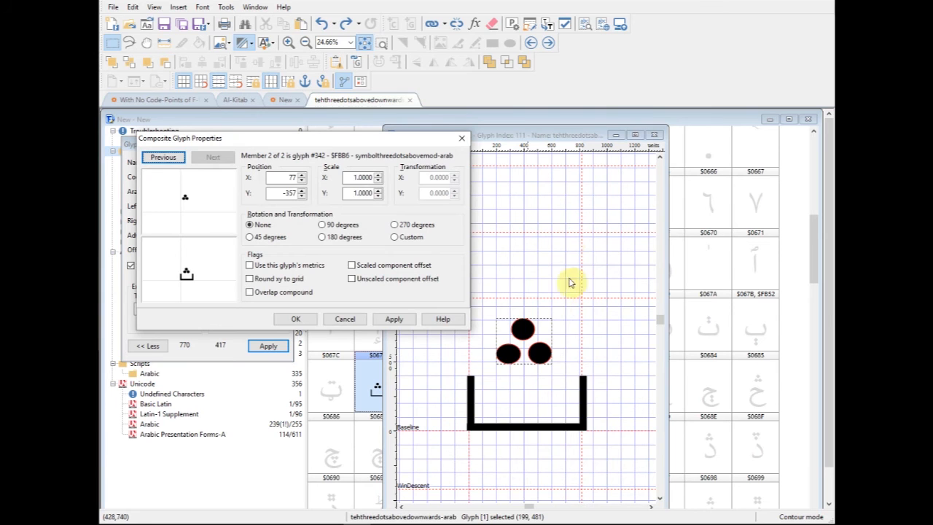
pyautogui.moveTo(380, 140); pyautogui.dragTo(386, 117)
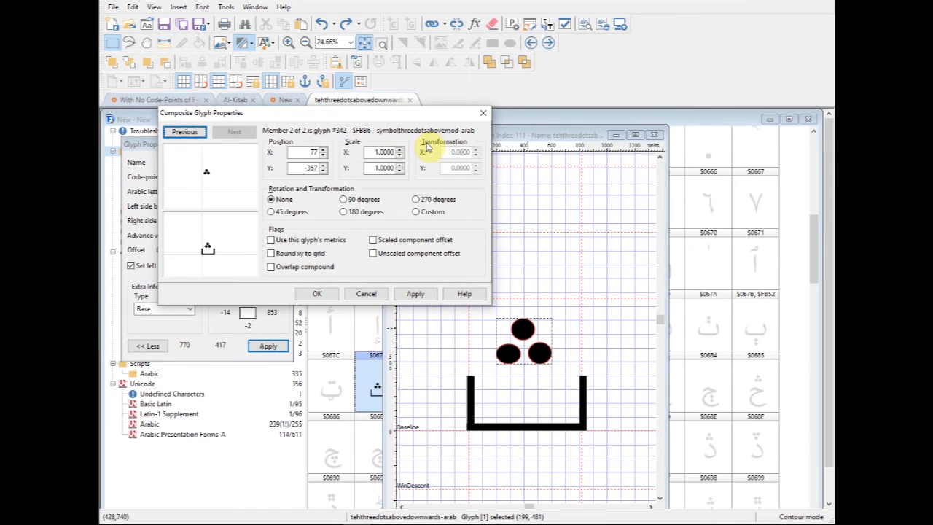
# - Set the three-dots member's rotation to 180 degrees and apply it to the composite
pyautogui.click(343, 211)
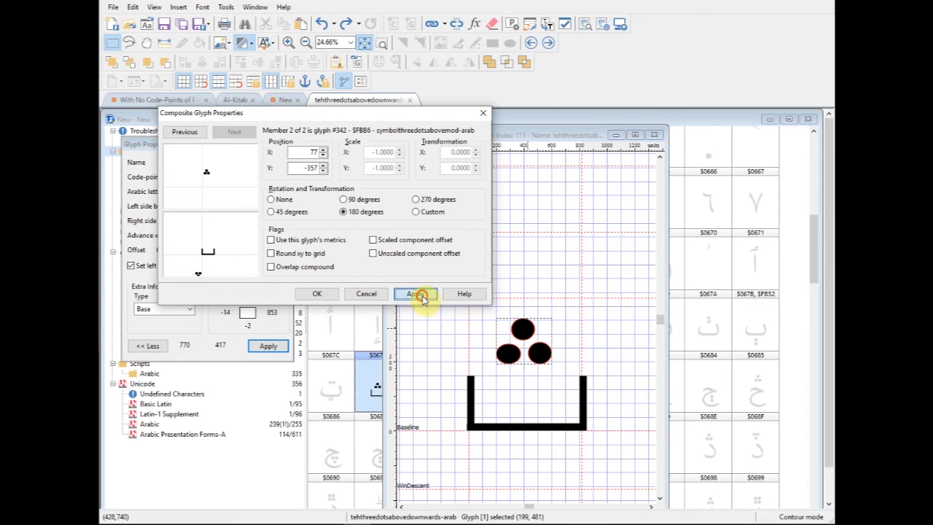
pyautogui.click(422, 296)
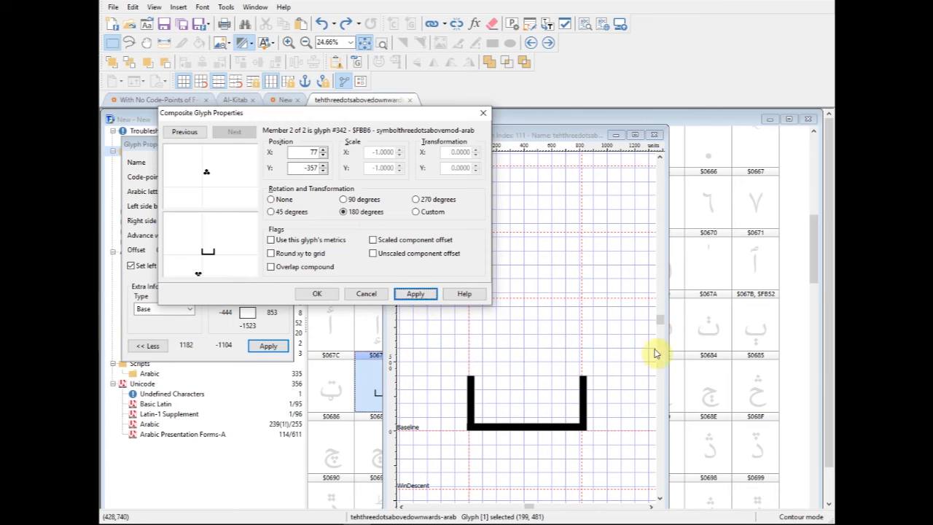
pyautogui.click(660, 326)
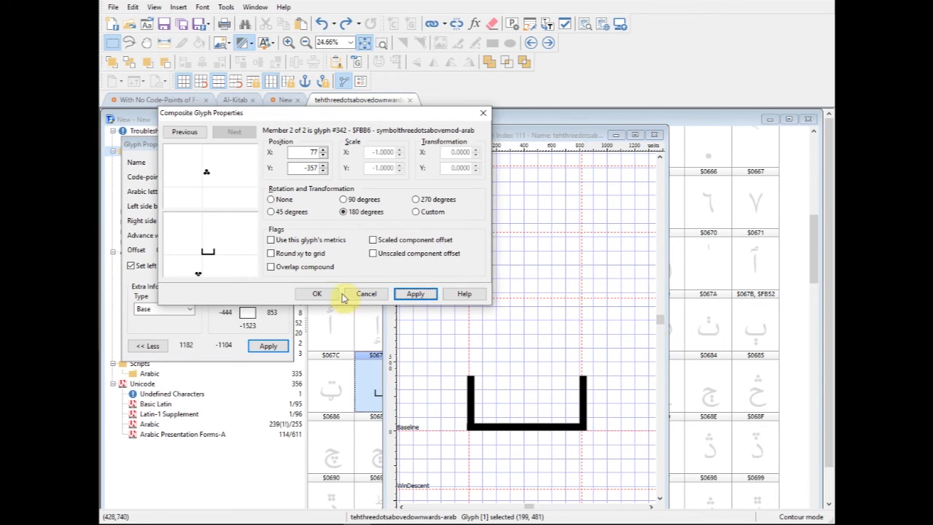
pyautogui.click(317, 294)
# - Move the rotated dots from below the baseline to above the base shape, with their top at about Y 667, and close the glyph
pyautogui.moveTo(658, 318); pyautogui.dragTo(659, 336)
pyautogui.moveTo(451, 381); pyautogui.dragTo(547, 167)
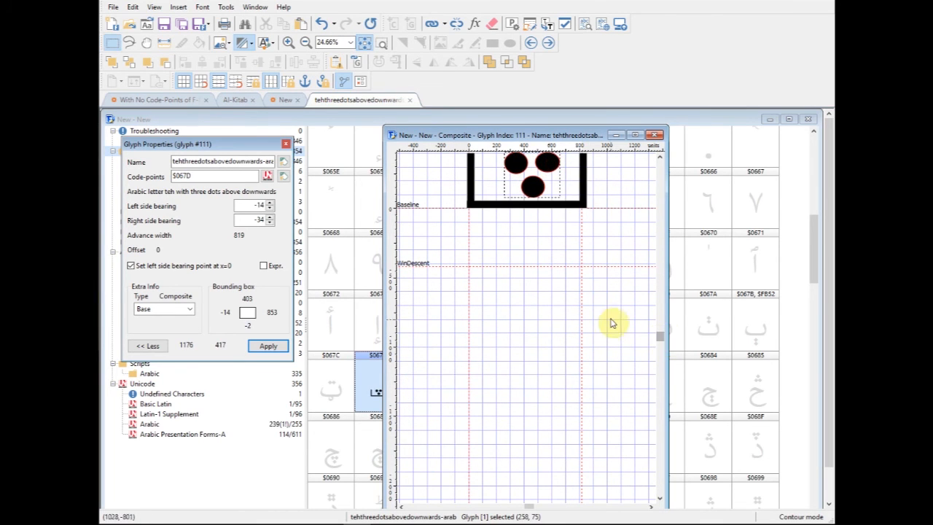
pyautogui.scroll(5, 616, 323)
pyautogui.moveTo(547, 345); pyautogui.dragTo(539, 309)
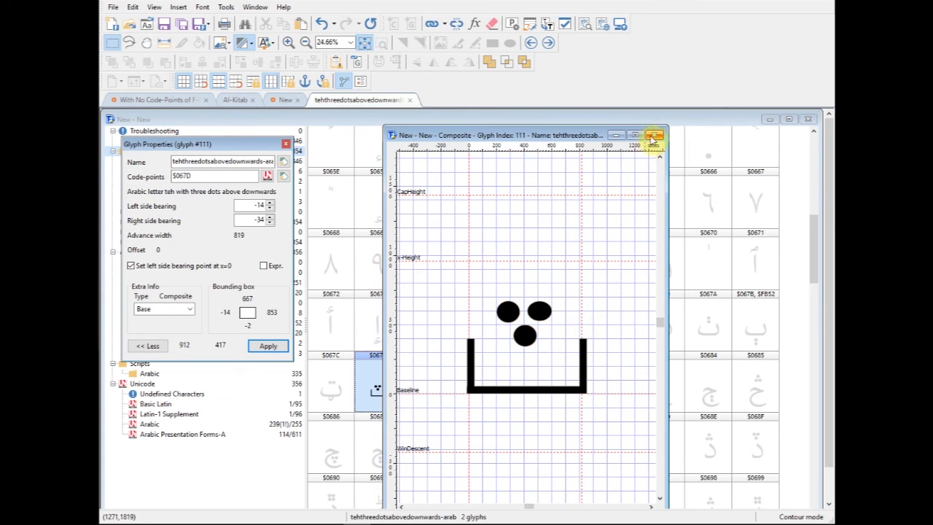
pyautogui.click(654, 135)
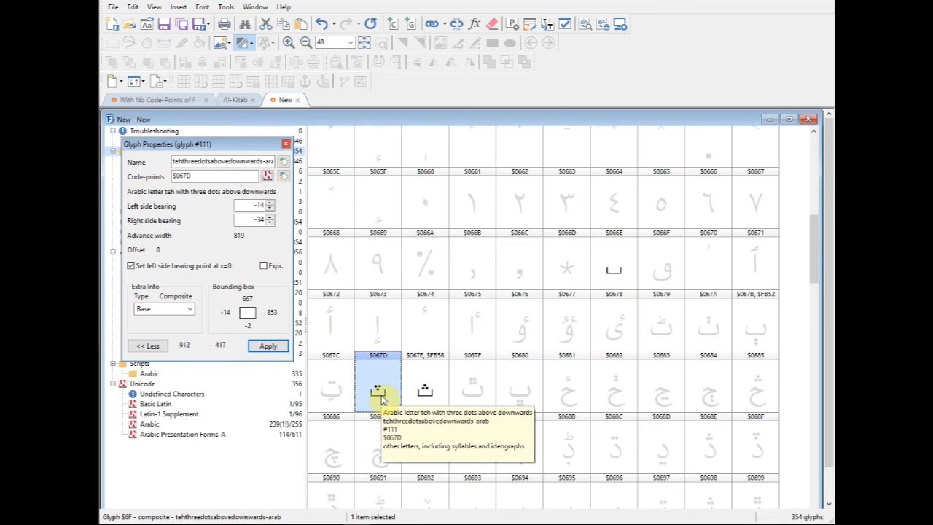
# - Compare the finished peh glyph with the teh with three dots above downwards in the glyph overview
pyautogui.click(423, 389)
pyautogui.click(377, 395)
pyautogui.click(423, 390)
pyautogui.click(376, 393)
pyautogui.click(423, 390)
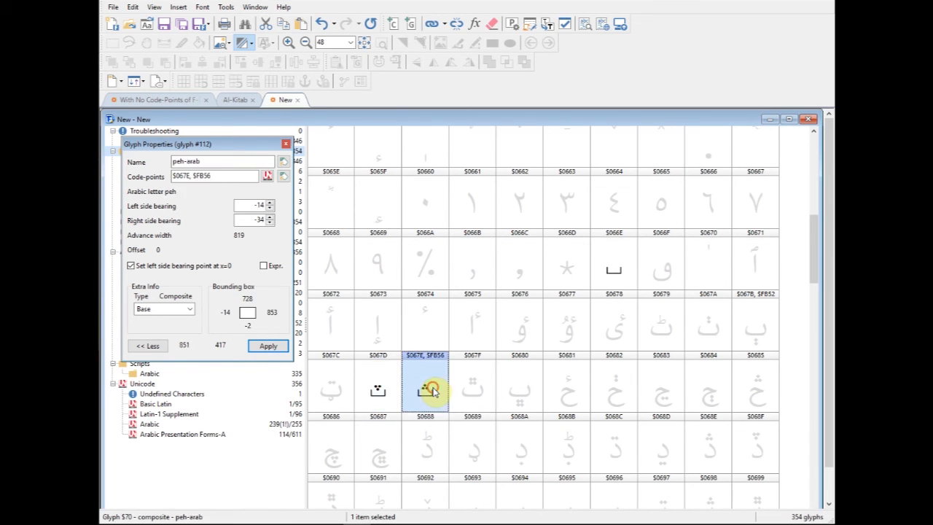
pyautogui.click(376, 392)
pyautogui.click(426, 391)
pyautogui.click(380, 392)
pyautogui.click(423, 391)
pyautogui.click(380, 391)
# - Examine the reusable Arabic dot symbol glyphs near the end of the overview, from $FBB3 to $FBBD
pyautogui.moveTo(814, 267); pyautogui.dragTo(817, 497)
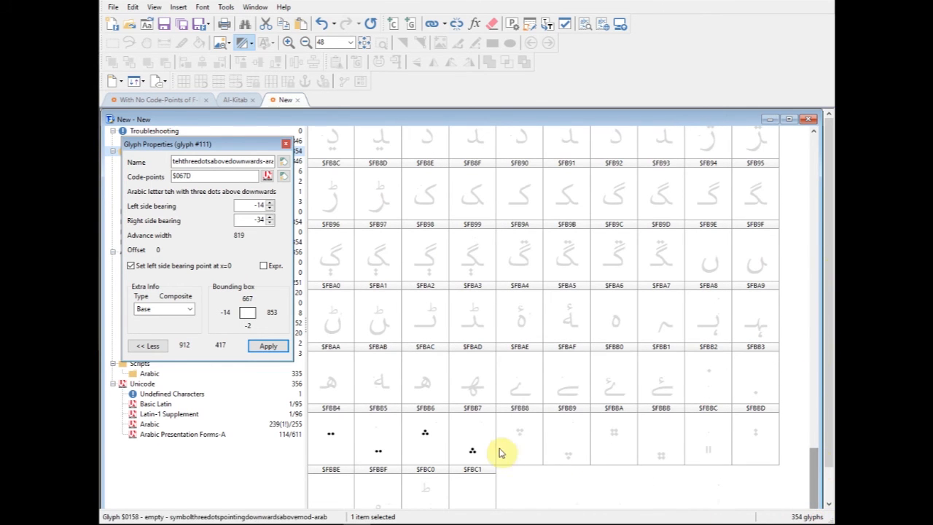
pyautogui.click(523, 438)
pyautogui.click(567, 439)
pyautogui.click(612, 441)
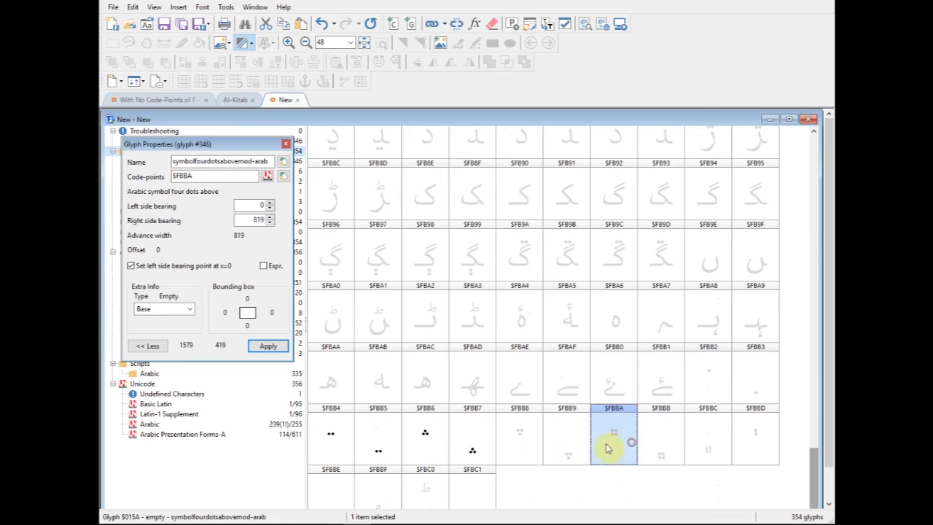
pyautogui.click(521, 442)
pyautogui.click(601, 439)
pyautogui.click(659, 444)
pyautogui.click(710, 448)
pyautogui.click(748, 446)
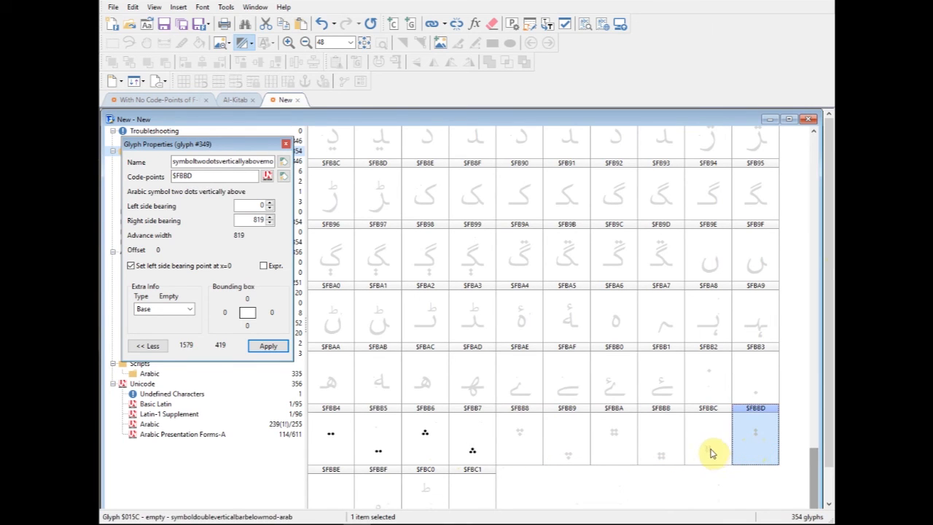
pyautogui.click(750, 439)
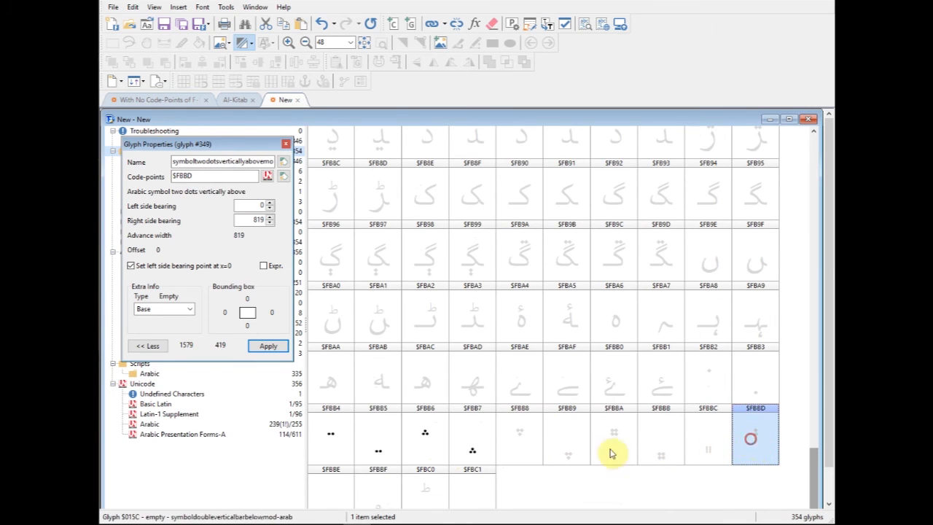
pyautogui.click(332, 434)
pyautogui.click(377, 455)
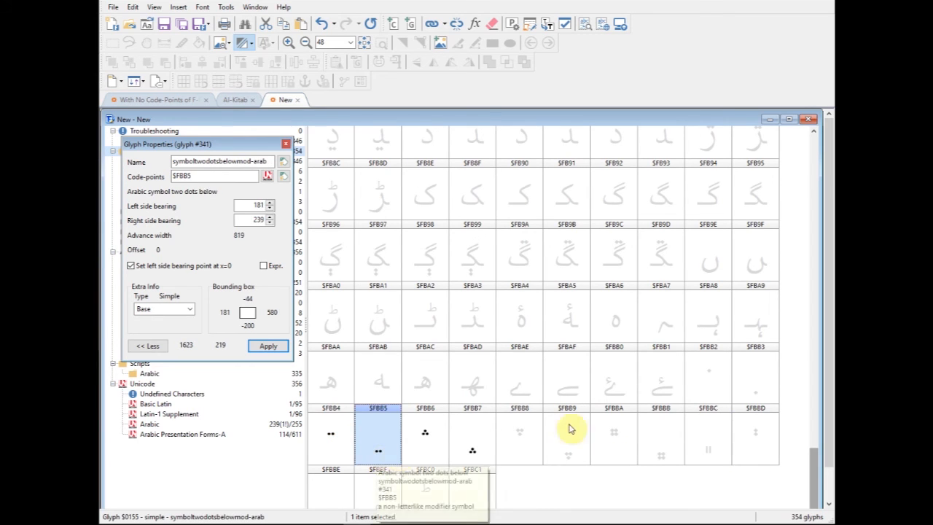
pyautogui.click(720, 367)
pyautogui.click(756, 385)
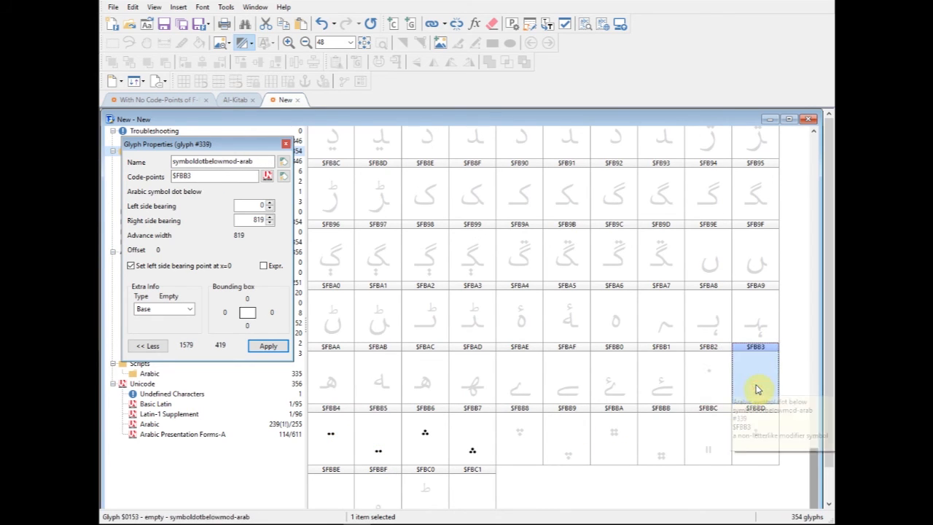
# - Draw a thin vertical bar about 42 units wide, from about Y 14 to Y 424, in the double vertical bar below symbol glyph ($FBBC)
pyautogui.click(522, 442)
pyautogui.click(581, 443)
pyautogui.click(620, 447)
pyautogui.click(672, 453)
pyautogui.click(721, 446)
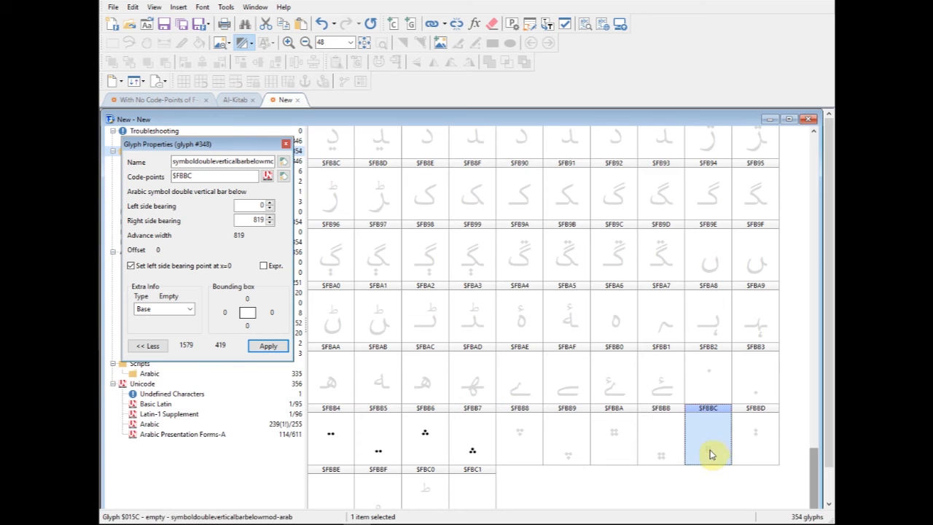
pyautogui.doubleClick(711, 455)
pyautogui.moveTo(295, 121); pyautogui.dragTo(593, 153)
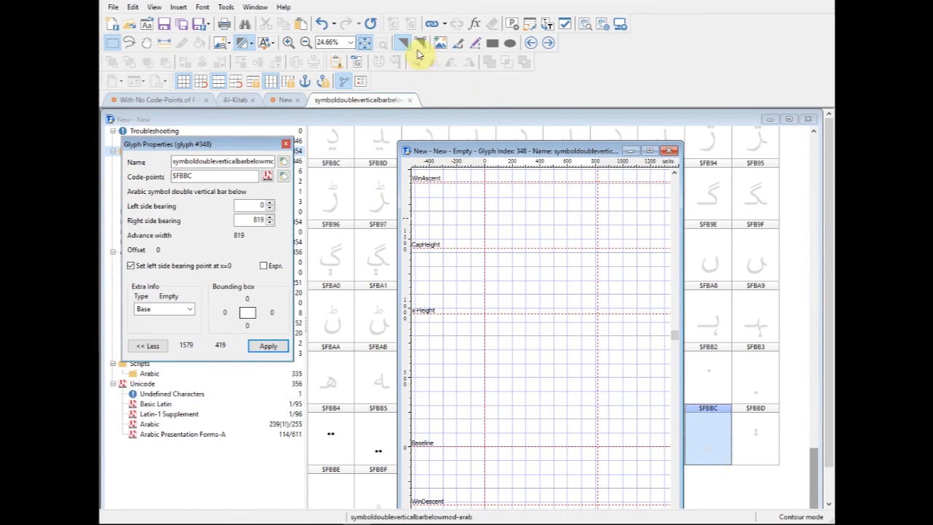
pyautogui.click(491, 44)
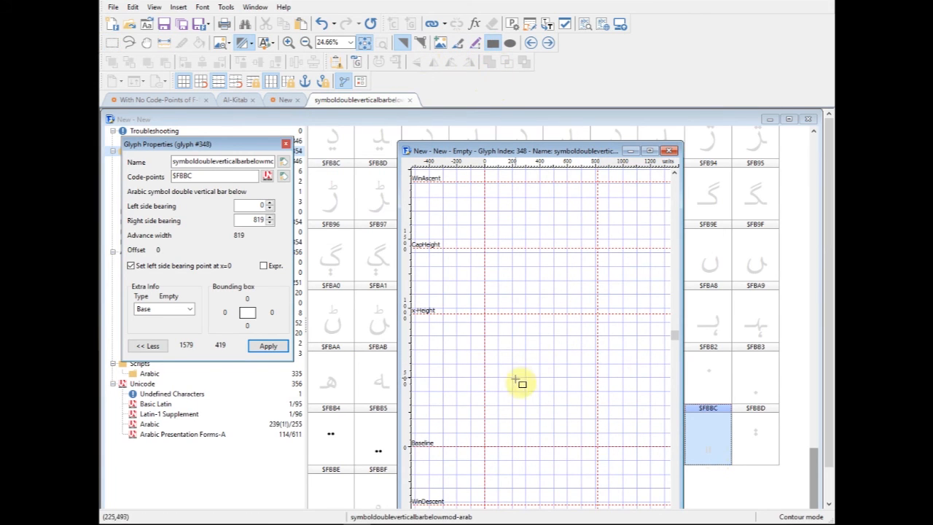
pyautogui.moveTo(513, 384); pyautogui.dragTo(519, 443)
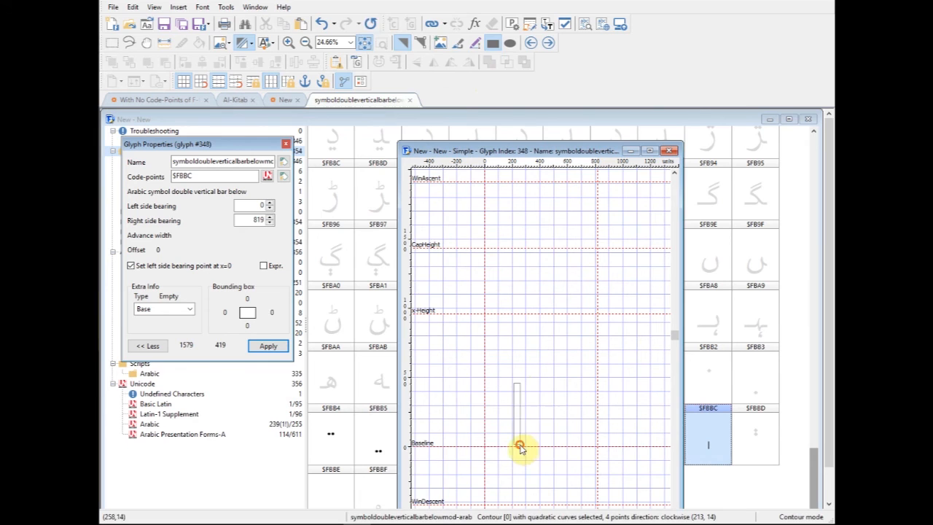
pyautogui.click(516, 397)
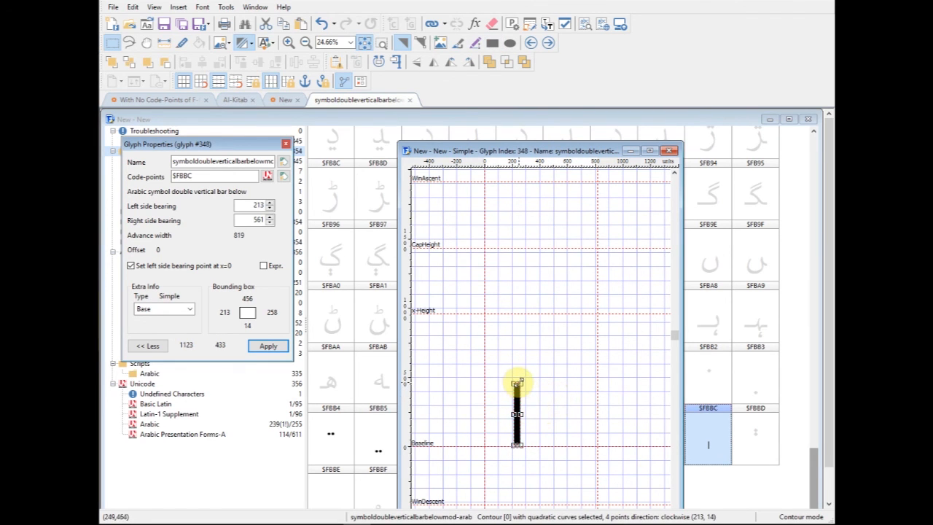
pyautogui.moveTo(515, 383); pyautogui.dragTo(515, 388)
pyautogui.click(557, 414)
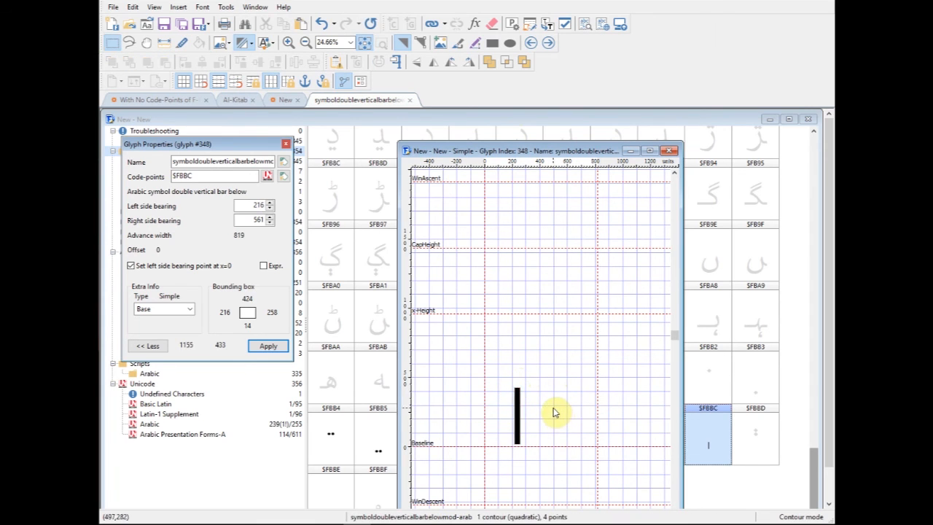
# - Duplicate the bar beside the original, move both below the baseline from about Y 2 to Y -412, and close the glyph
pyautogui.click(519, 415)
pyautogui.click(554, 416)
pyautogui.hotkey('ctrl', 'v')
pyautogui.moveTo(518, 404); pyautogui.dragTo(530, 404)
pyautogui.click(562, 419)
pyautogui.moveTo(496, 373); pyautogui.dragTo(568, 454)
pyautogui.moveTo(529, 411); pyautogui.dragTo(562, 473)
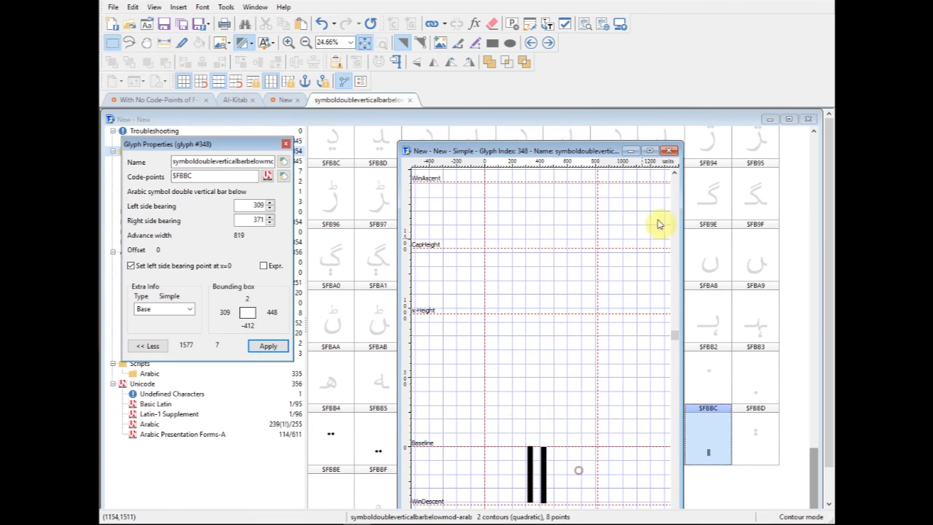
pyautogui.click(669, 150)
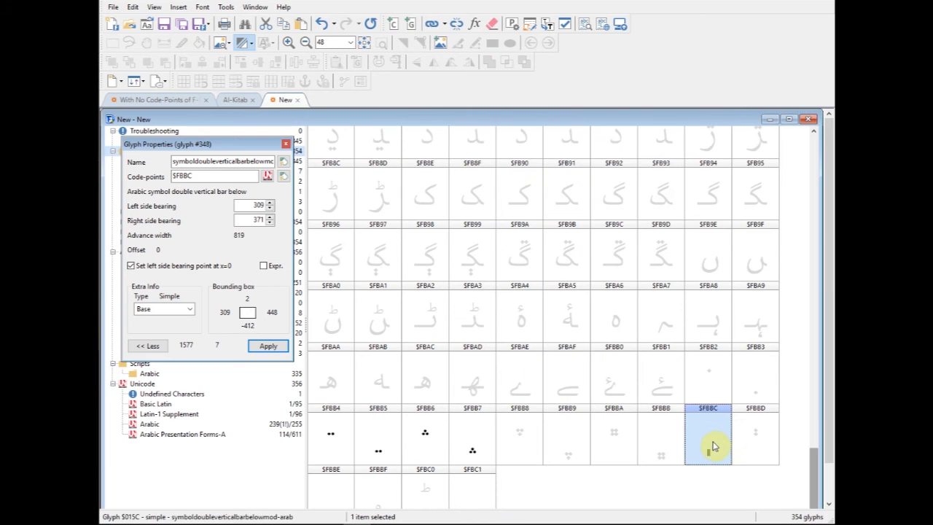
# - Draw a freehand hamza shape about 568 units wide and 844 high in the Sindhi ampersand glyph ($06FD), and close it
pyautogui.moveTo(816, 480); pyautogui.dragTo(831, 392)
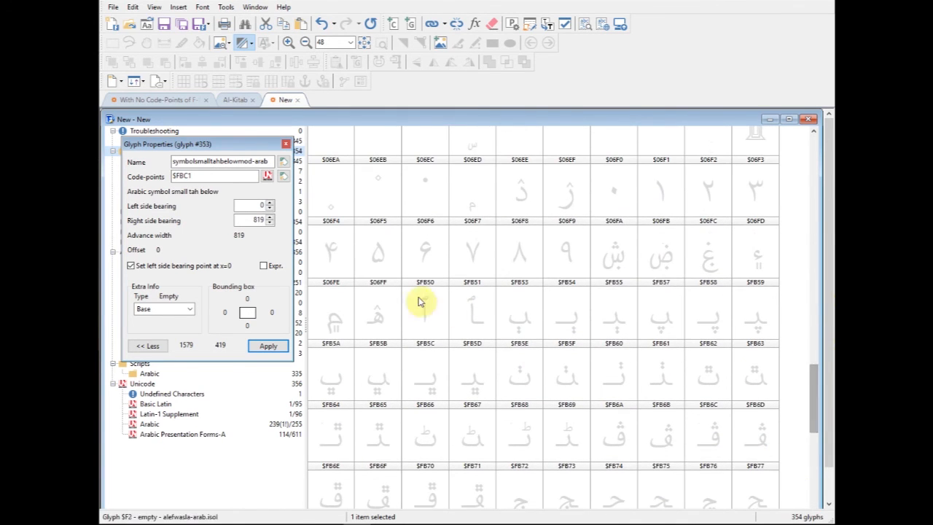
pyautogui.click(762, 262)
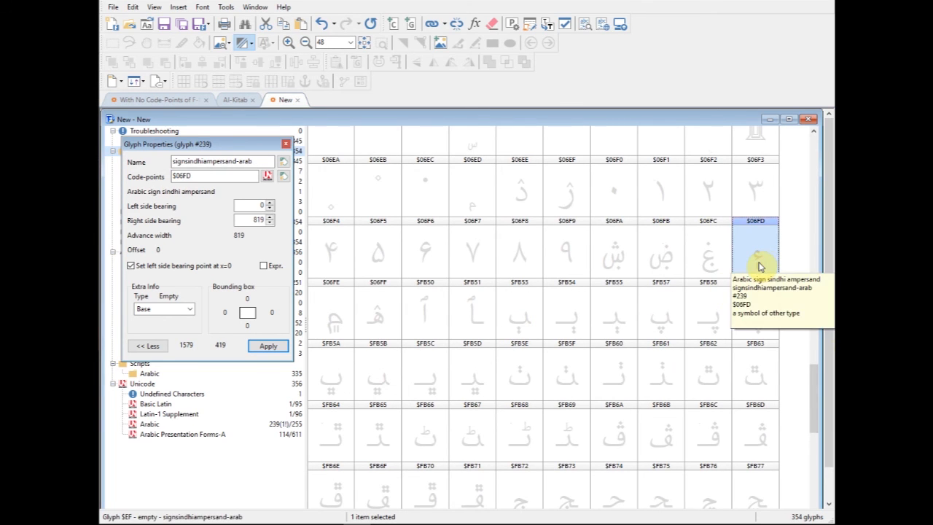
pyautogui.doubleClick(761, 261)
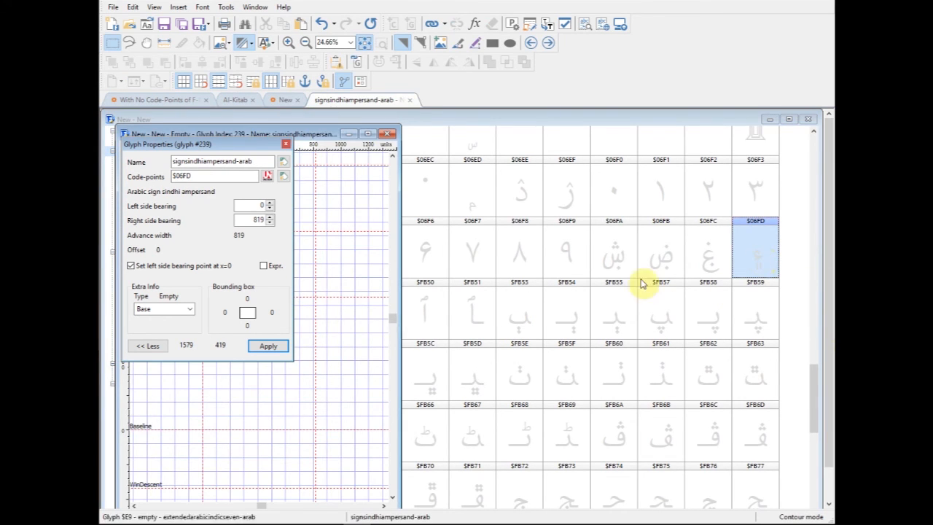
pyautogui.moveTo(317, 133); pyautogui.dragTo(654, 115)
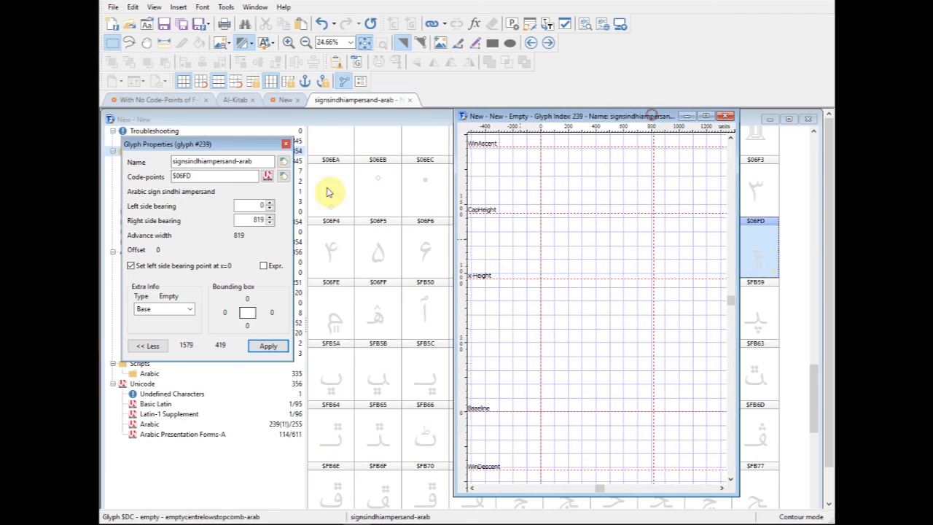
pyautogui.click(456, 43)
pyautogui.moveTo(612, 324)
pyautogui.mouseDown()
pyautogui.moveTo(583, 338)
pyautogui.moveTo(593, 363)
pyautogui.moveTo(632, 371)
pyautogui.moveTo(568, 423)
pyautogui.mouseUp()
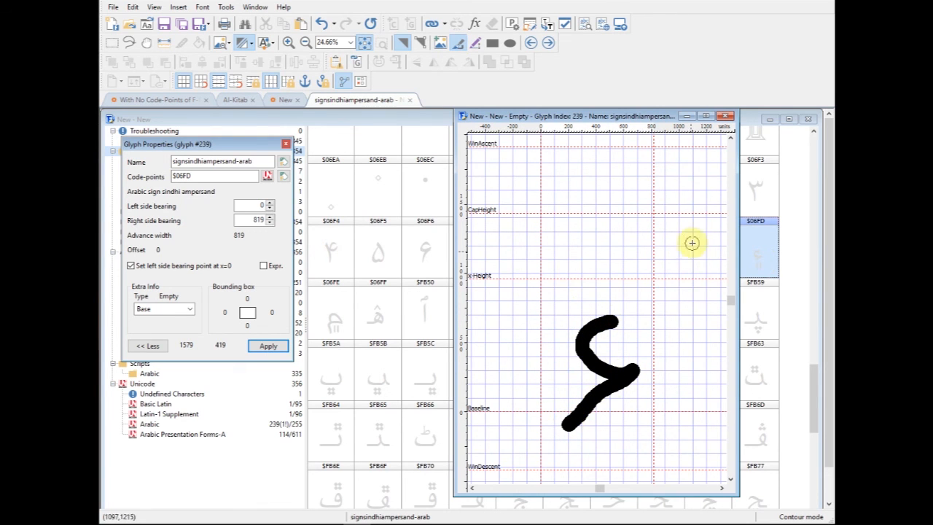
pyautogui.click(726, 117)
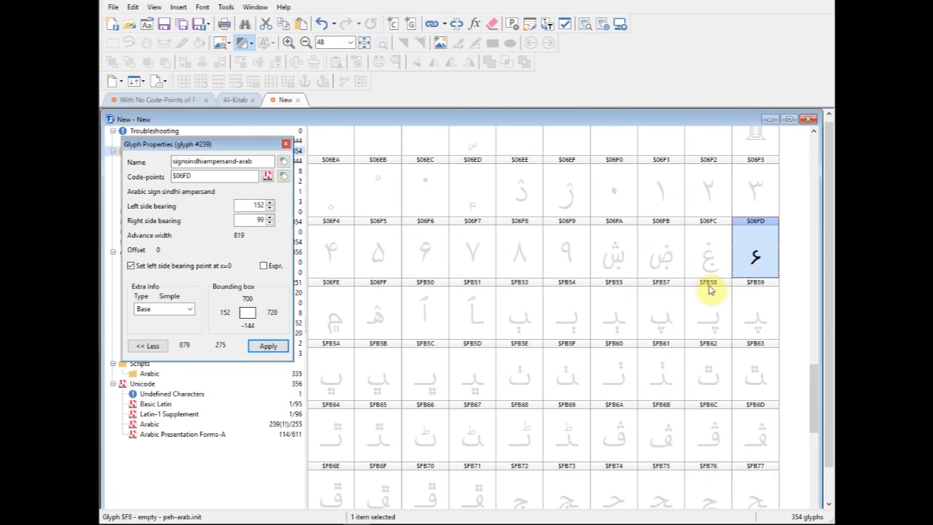
# - Rotate the drawn hamza contour slightly clockwise so it spans about Y -71 to Y 680, and close the glyph
pyautogui.doubleClick(758, 269)
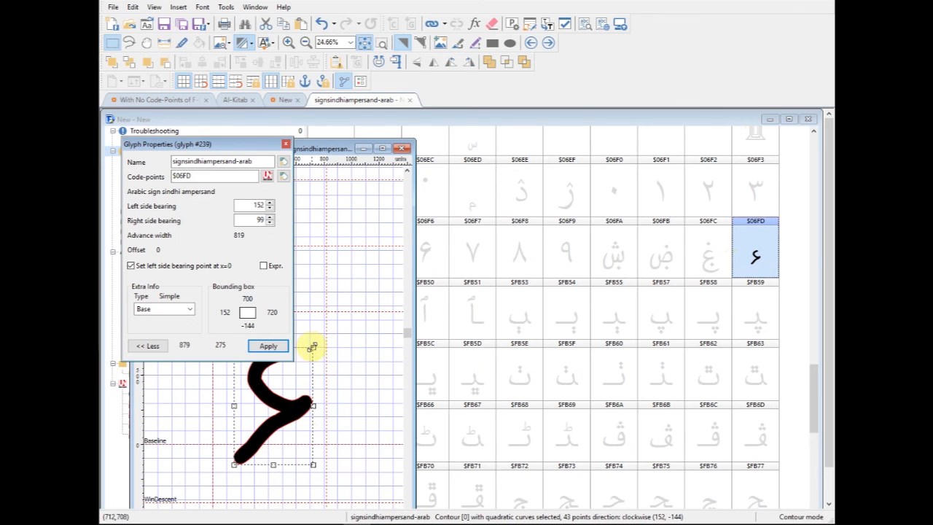
pyautogui.moveTo(313, 347); pyautogui.dragTo(329, 360)
pyautogui.click(350, 341)
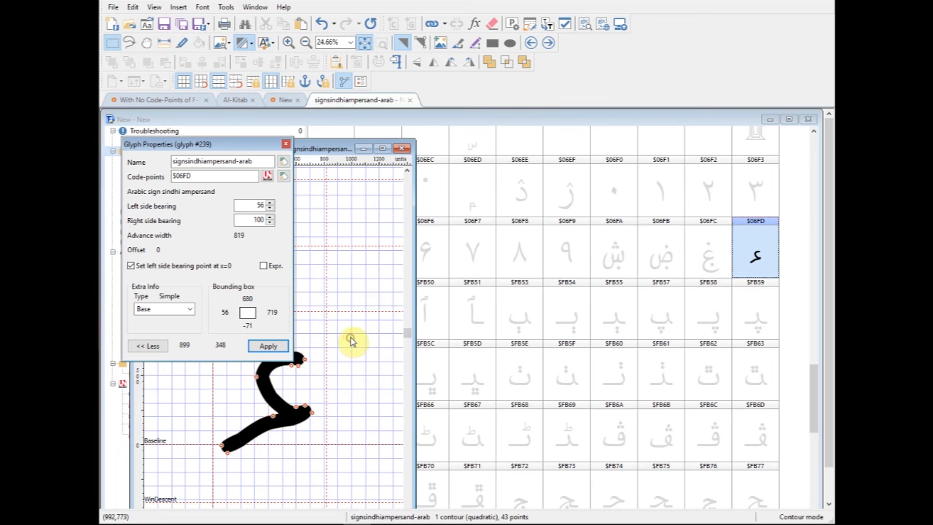
pyautogui.click(402, 150)
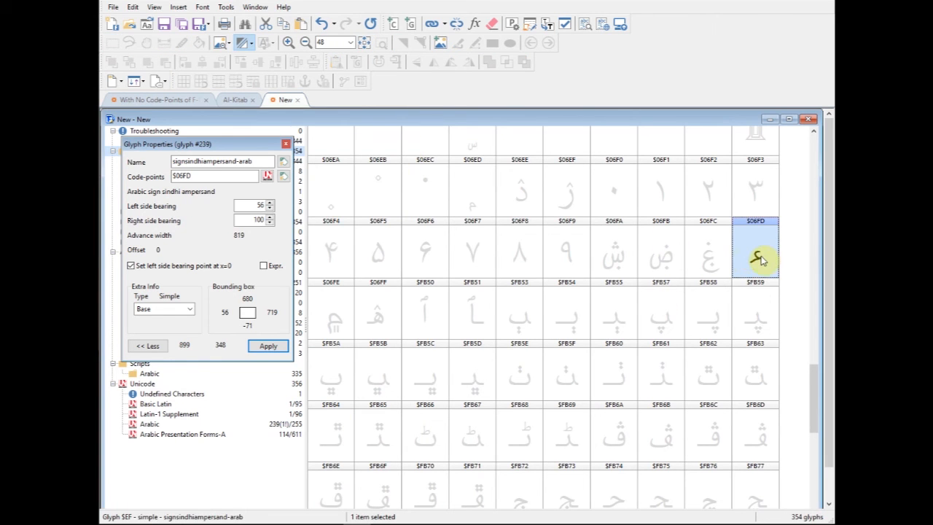
# - Transfer the hamza contour from the Sindhi ampersand glyph ($06FD) to the Arabic letter hamza glyph ($0621)
pyautogui.doubleClick(756, 261)
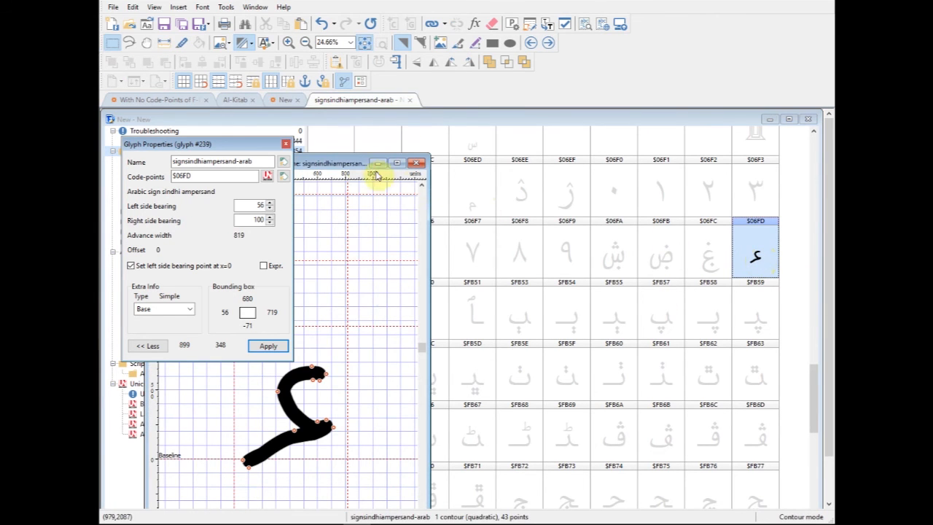
pyautogui.moveTo(501, 169); pyautogui.dragTo(550, 163)
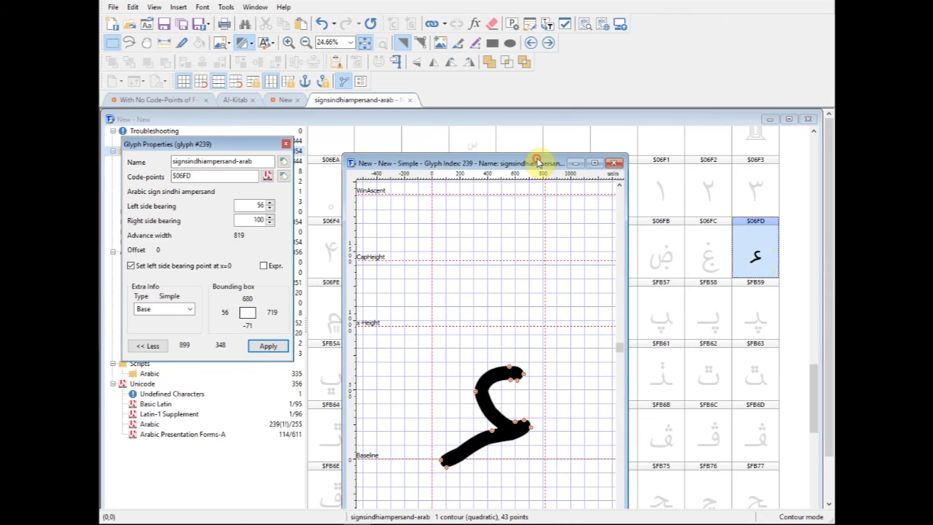
pyautogui.click(477, 382)
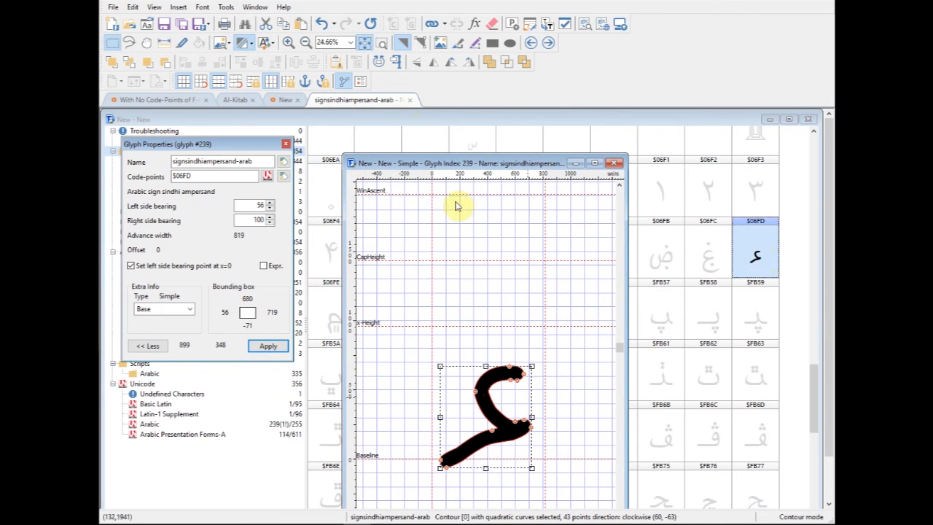
pyautogui.click(559, 361)
pyautogui.click(511, 433)
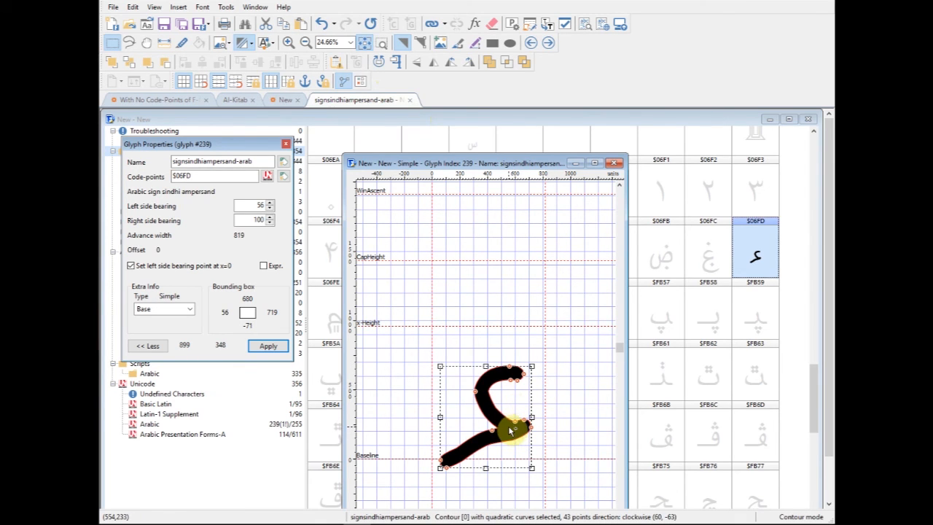
pyautogui.click(616, 162)
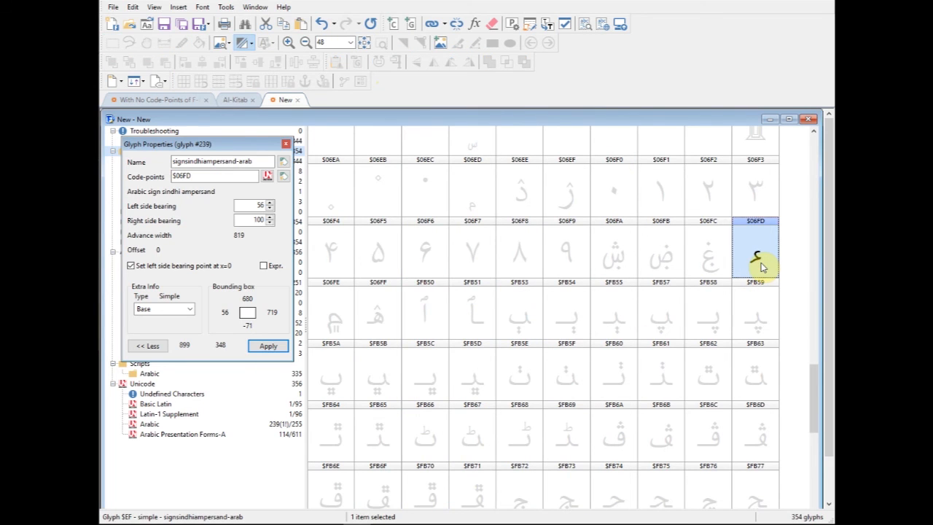
pyautogui.press('Delete')
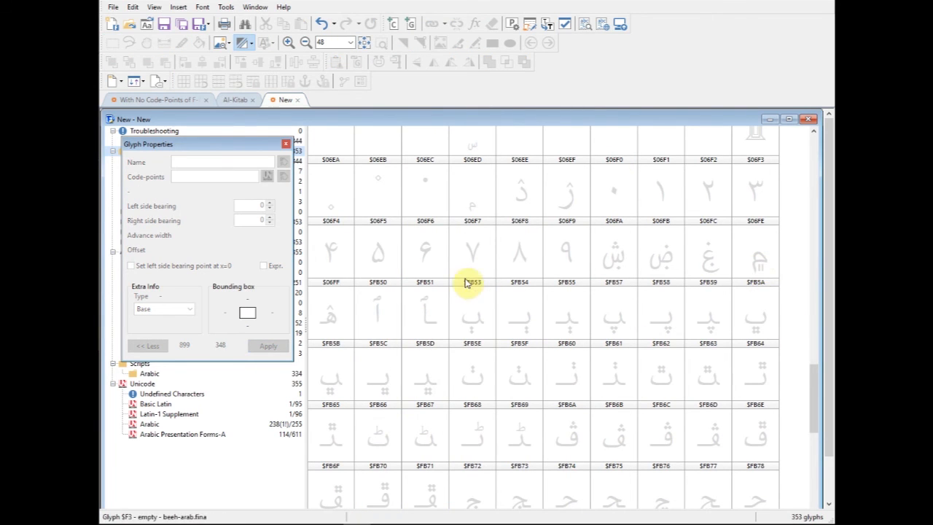
pyautogui.moveTo(813, 399); pyautogui.dragTo(794, 173)
pyautogui.click(754, 222)
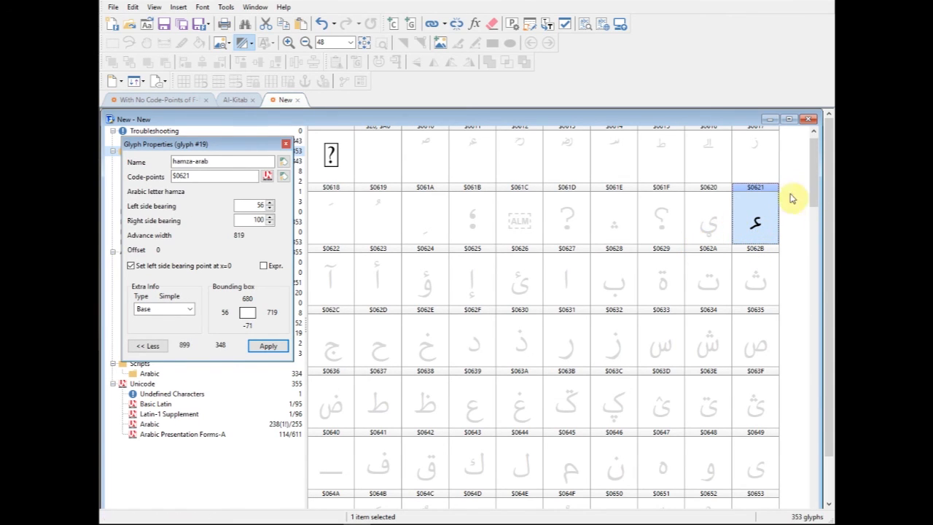
# - Add the hamza glyph as a composite member of the empty Sindhi ampersand glyph ($06FD), and close it
pyautogui.moveTo(813, 177); pyautogui.dragTo(814, 375)
pyautogui.click(760, 399)
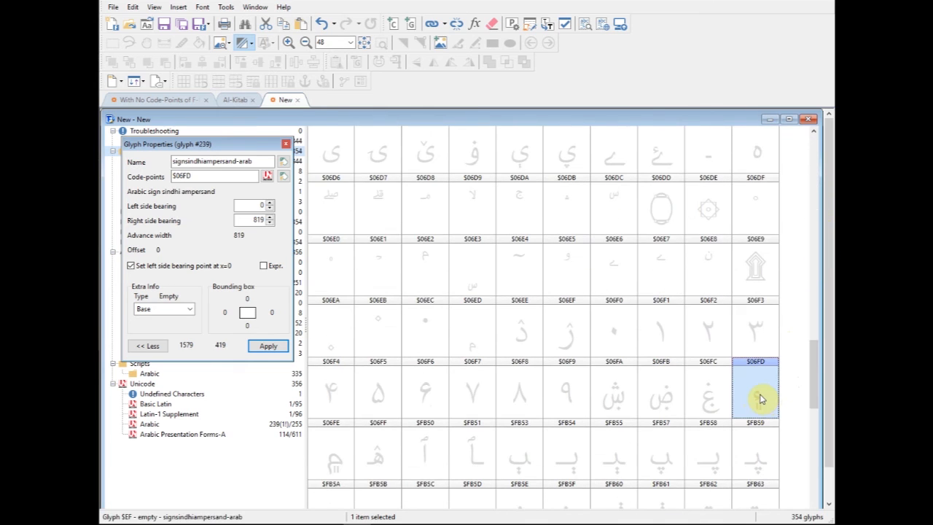
pyautogui.doubleClick(760, 398)
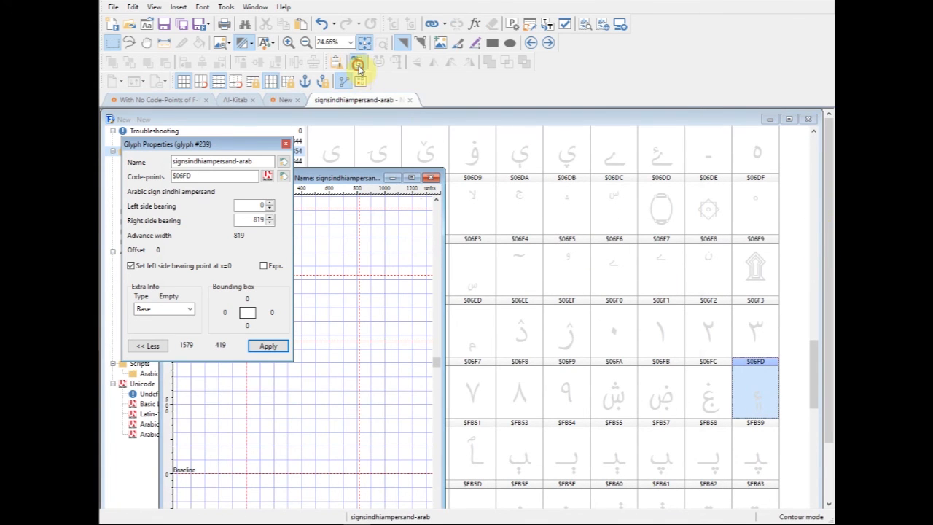
pyautogui.click(357, 66)
pyautogui.click(309, 132)
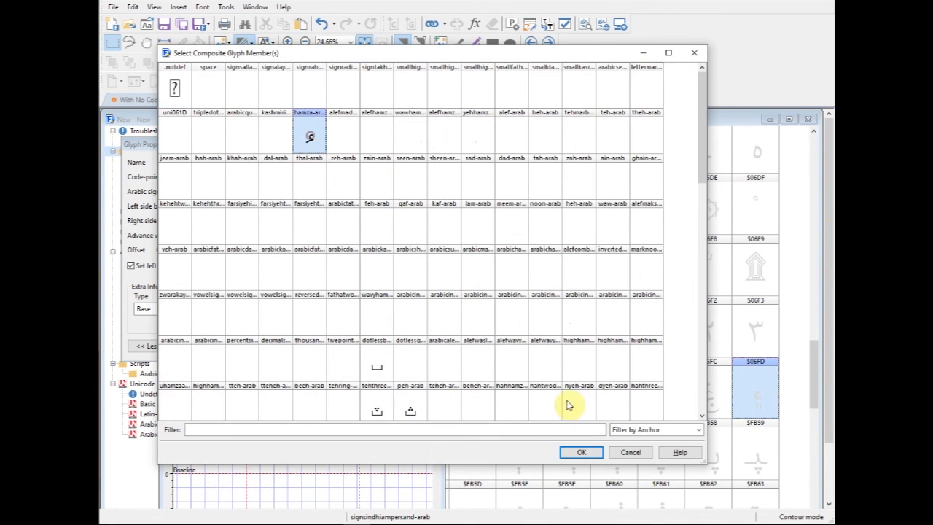
pyautogui.click(581, 452)
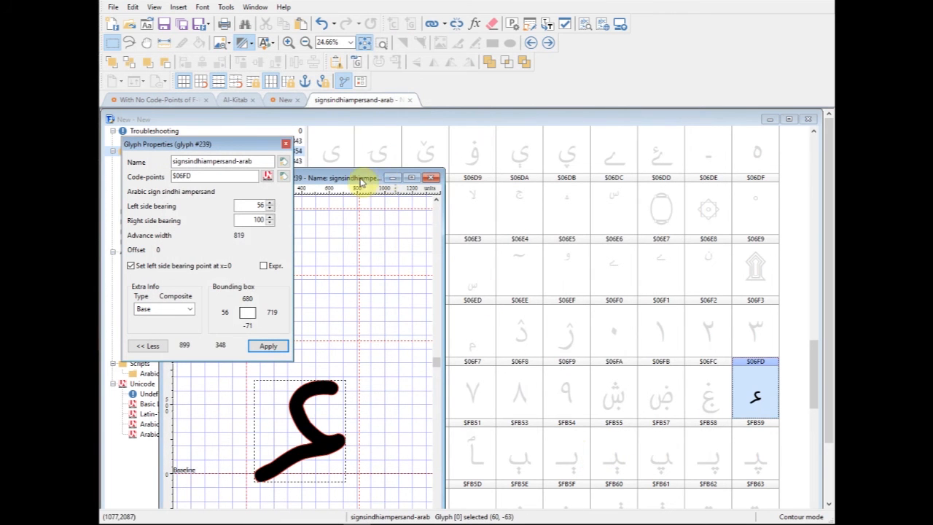
pyautogui.moveTo(364, 183); pyautogui.dragTo(497, 183)
pyautogui.click(563, 178)
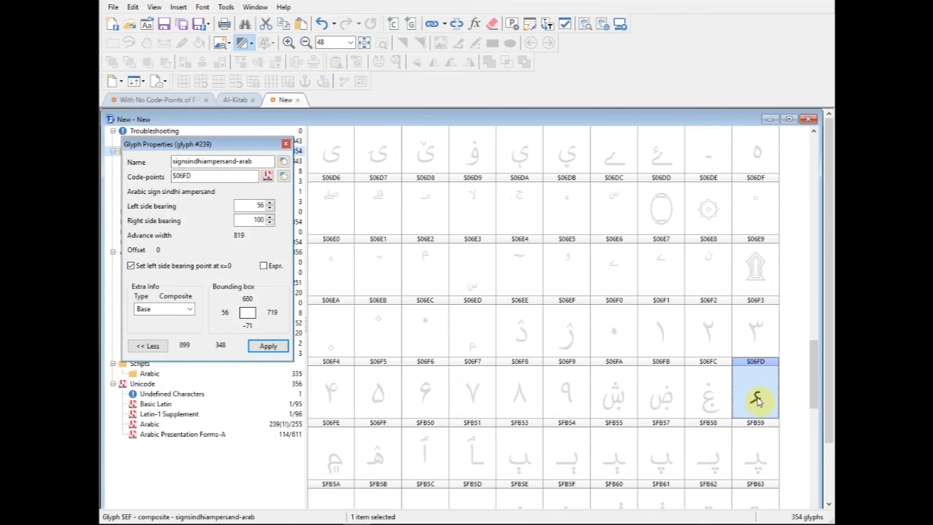
# - Reopen the Sindhi ampersand composite and add the double vertical bar below symbol as its second member
pyautogui.moveTo(820, 376); pyautogui.dragTo(821, 422)
pyautogui.click(753, 210)
pyautogui.click(760, 220)
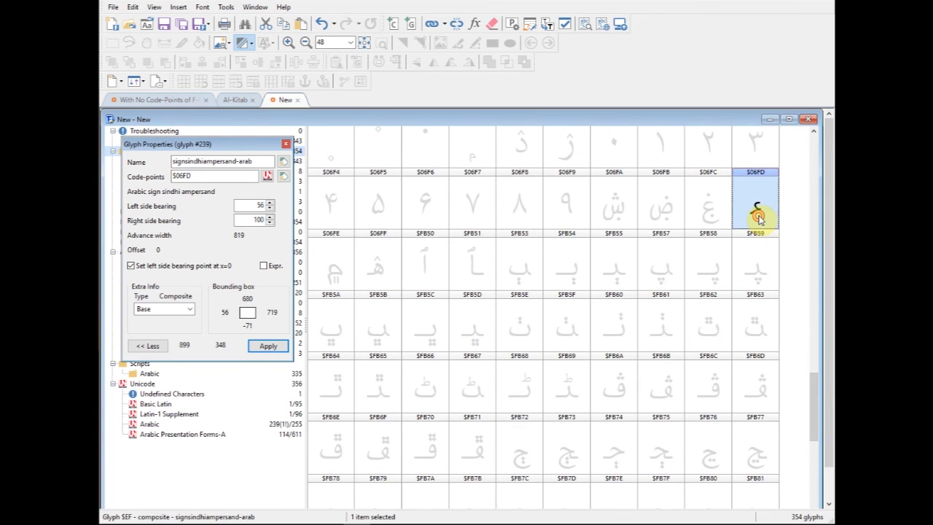
pyautogui.doubleClick(757, 217)
pyautogui.moveTo(368, 189); pyautogui.dragTo(618, 174)
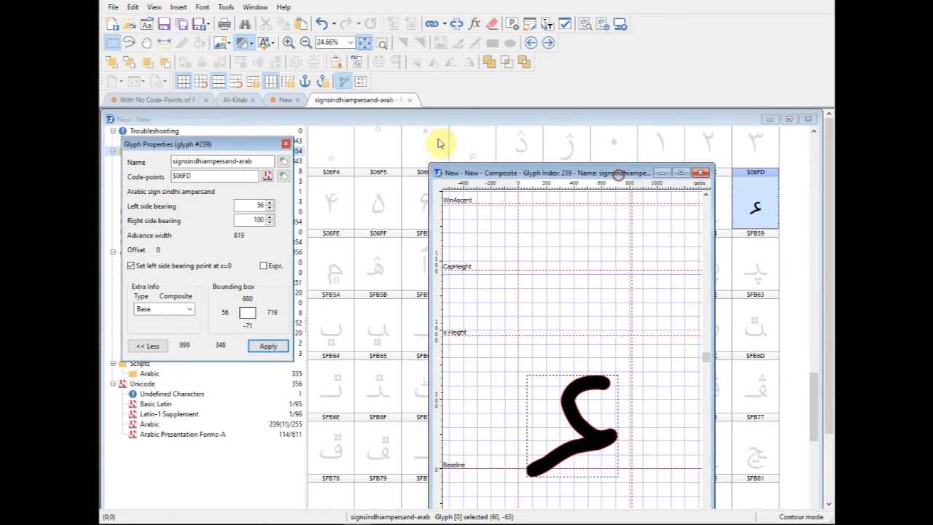
pyautogui.click(358, 63)
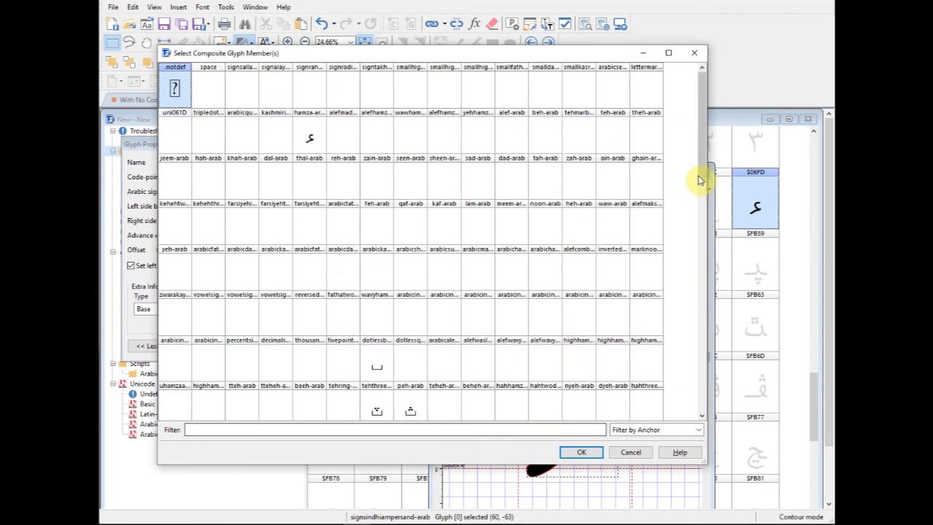
pyautogui.moveTo(701, 158); pyautogui.dragTo(717, 401)
pyautogui.click(240, 410)
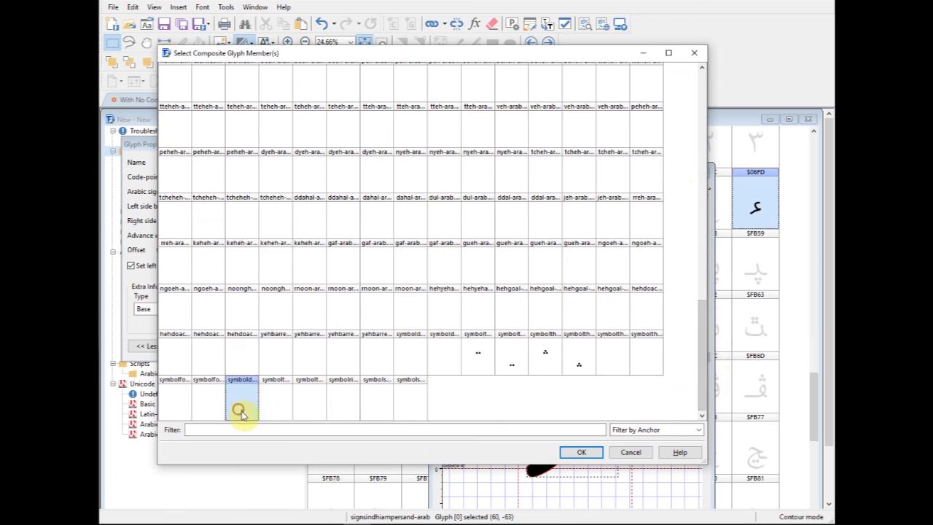
pyautogui.click(579, 453)
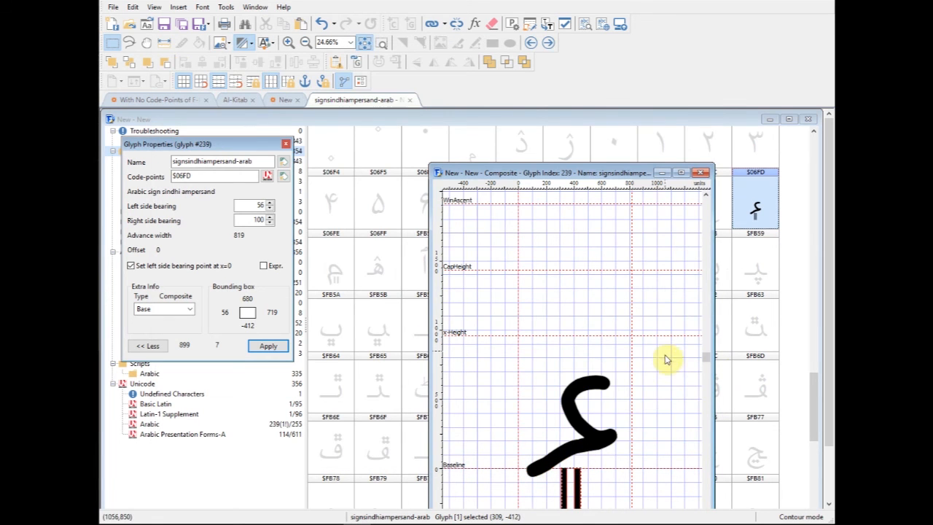
pyautogui.moveTo(612, 175); pyautogui.dragTo(578, 130)
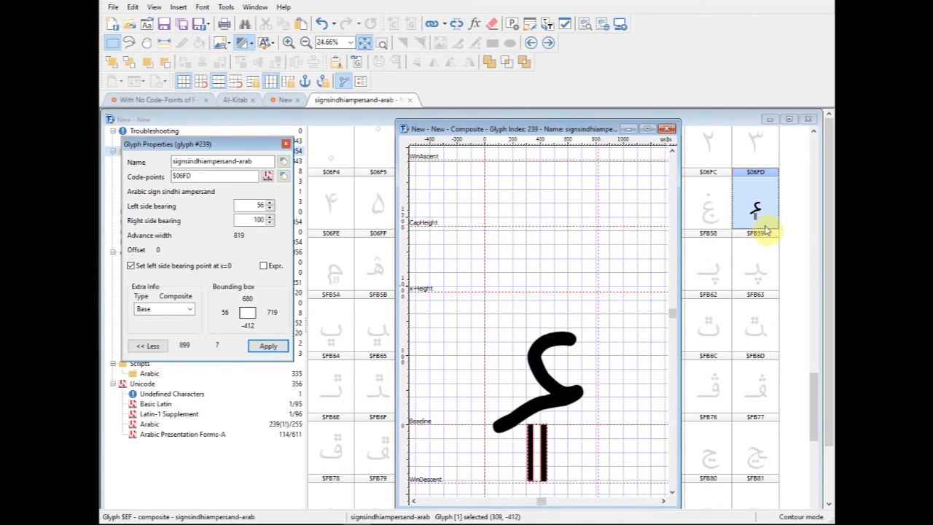
# - Scale the double vertical bar member of the Sindhi ampersand composite to 1.05 in both X and Y
pyautogui.click(672, 494)
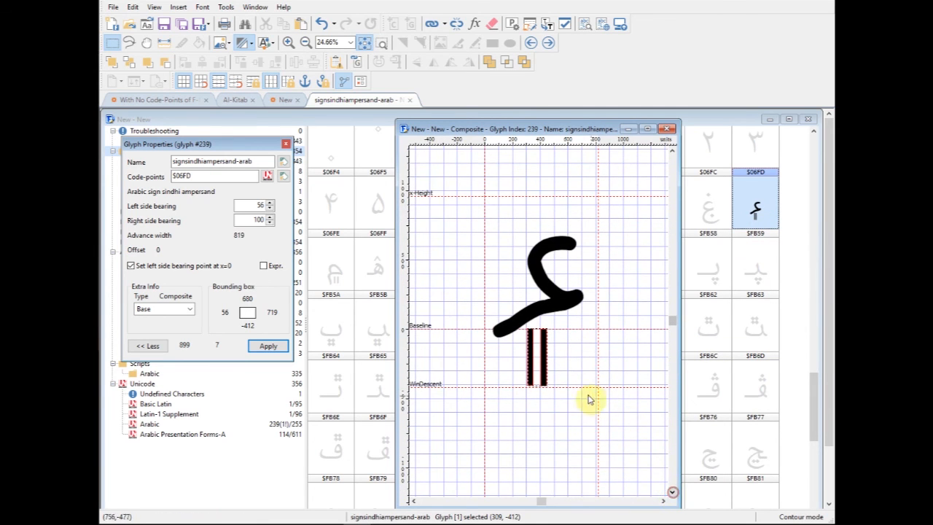
pyautogui.rightClick(543, 362)
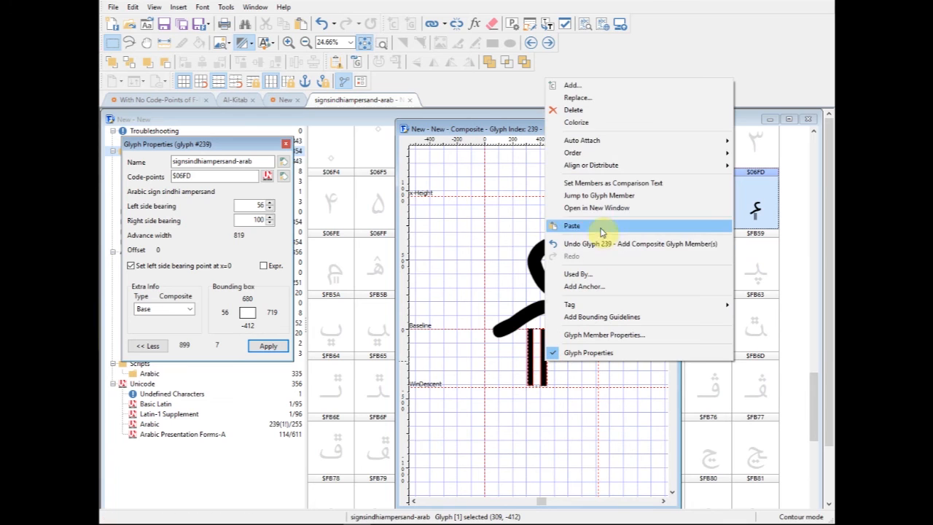
pyautogui.click(548, 375)
pyautogui.click(544, 366)
pyautogui.rightClick(544, 366)
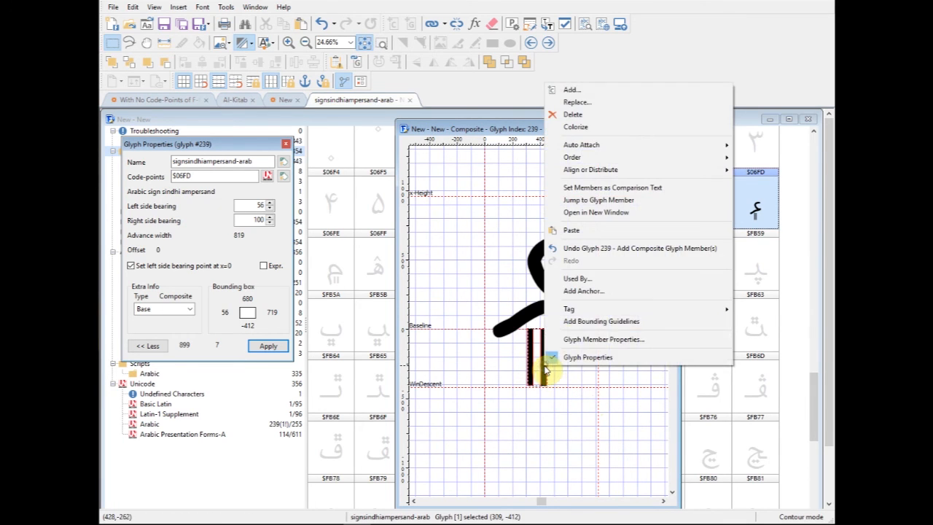
pyautogui.click(595, 339)
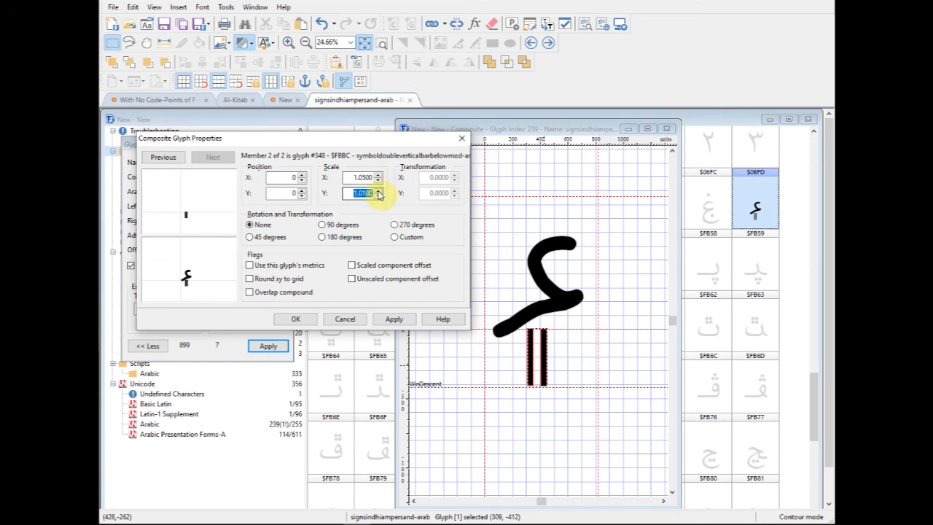
pyautogui.click(393, 320)
pyautogui.click(299, 319)
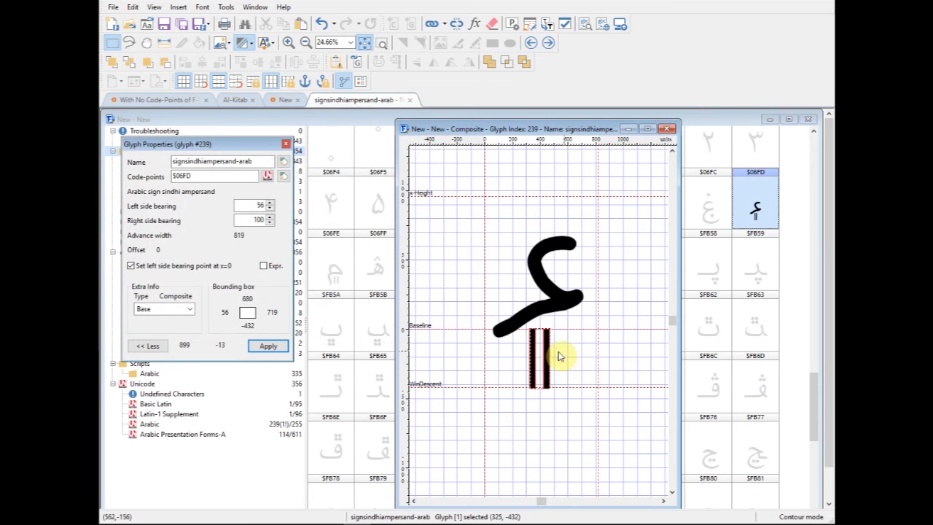
# - Move the double vertical bar down and slightly right, to about X 349, Y -501, and close the Sindhi ampersand glyph
pyautogui.moveTo(546, 355); pyautogui.dragTo(550, 364)
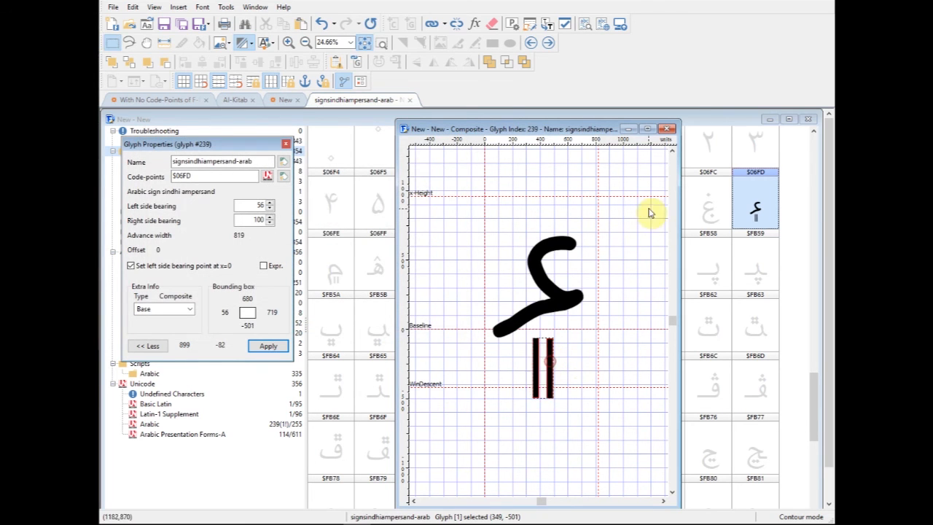
pyautogui.click(667, 129)
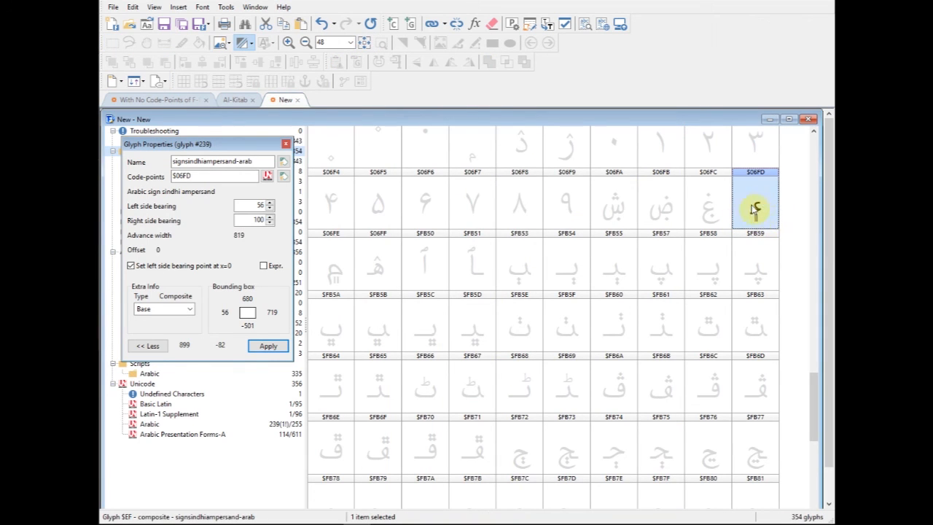
pyautogui.moveTo(812, 377); pyautogui.dragTo(818, 281)
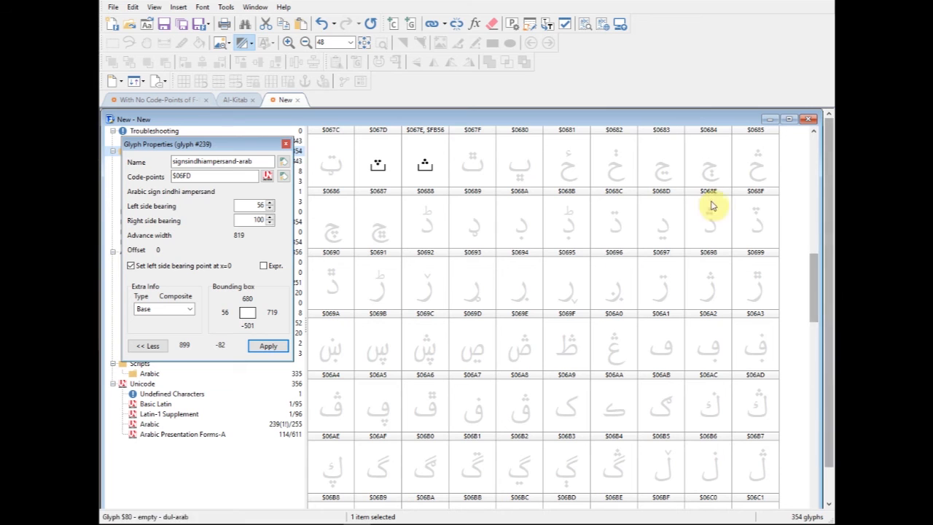
pyautogui.moveTo(814, 270); pyautogui.dragTo(817, 461)
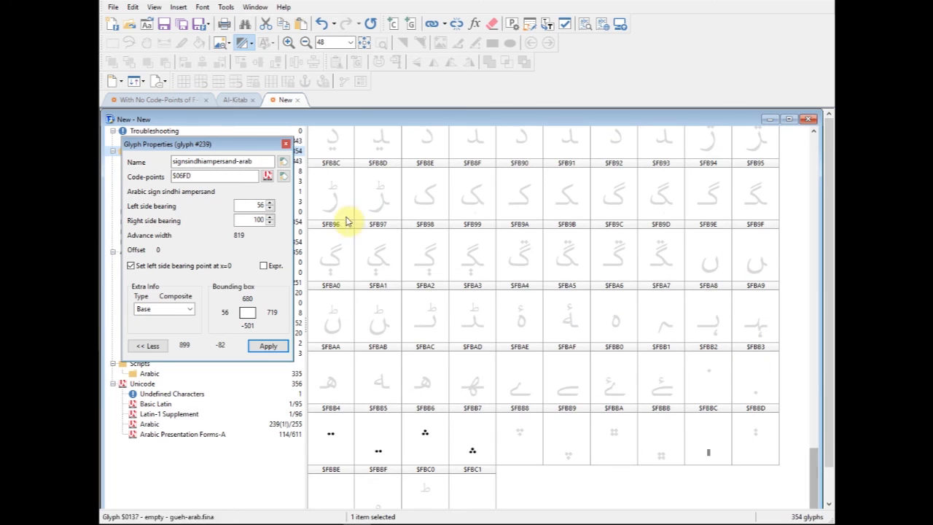